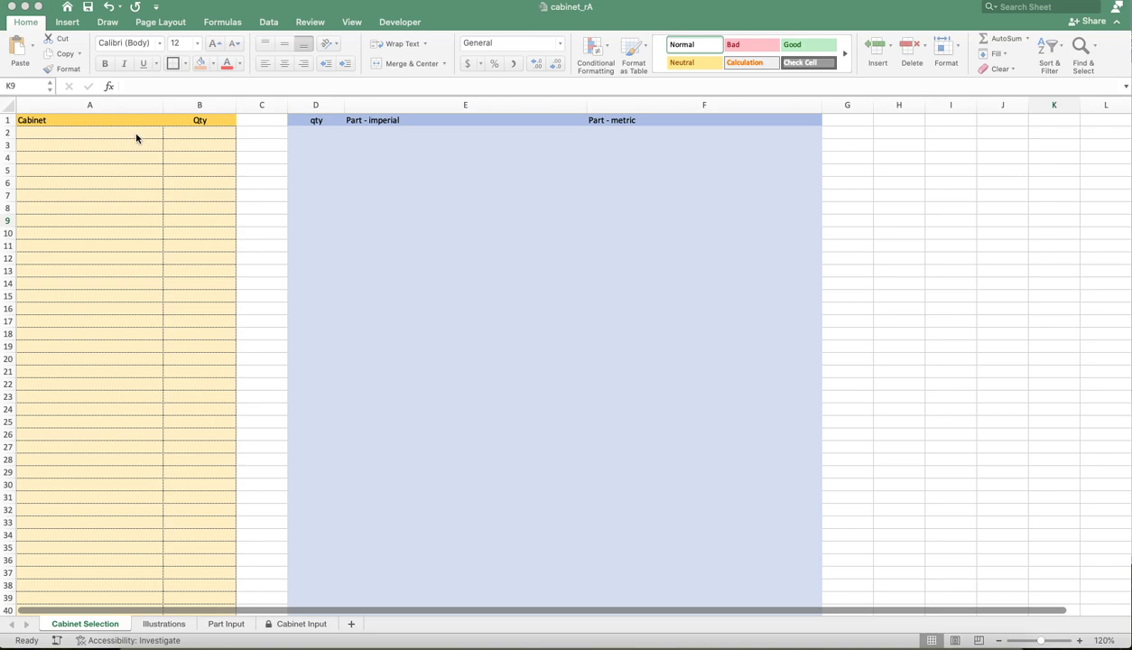
Set the first cabinet in cell A2 to Base24.
left_click(75, 133)
left_click(168, 133)
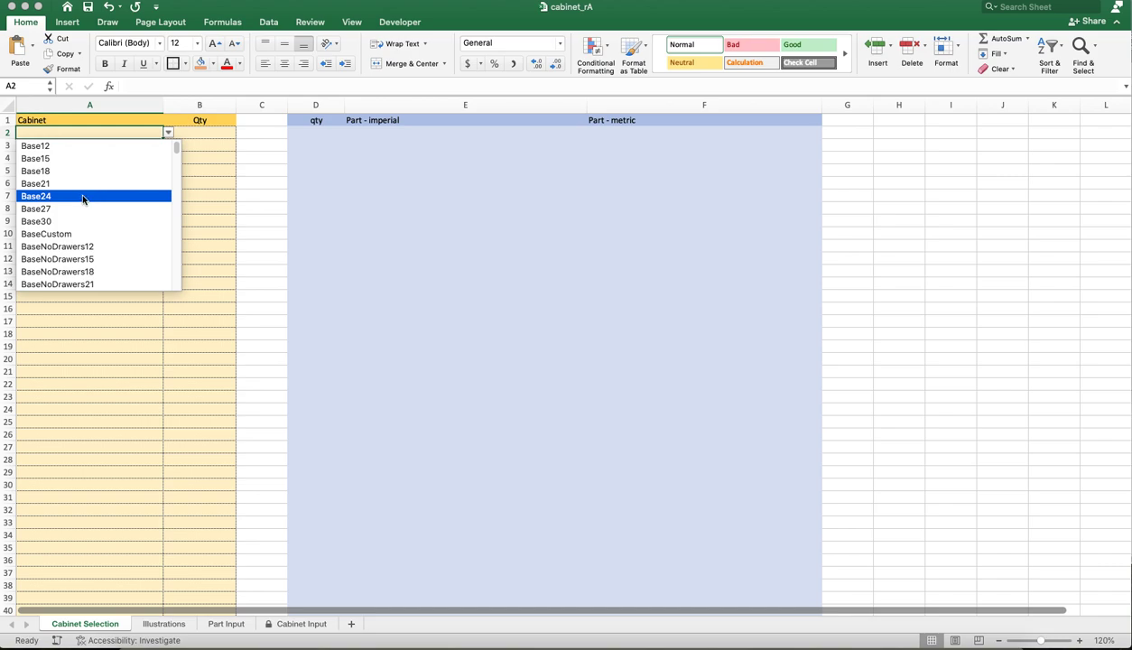
left_click(881, 226)
Look over the Cabinet Input, Part Input and Illustrations sheets, including the Base Cabinets drawings, and return to Cabinet Selection.
left_click(300, 624)
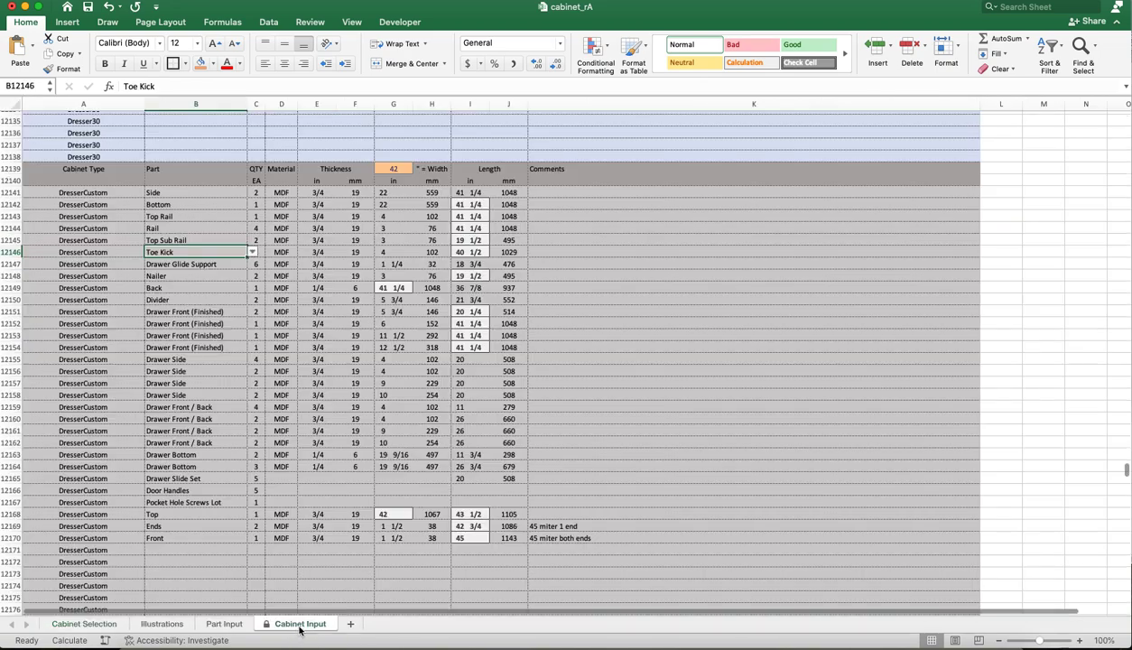
left_click(224, 624)
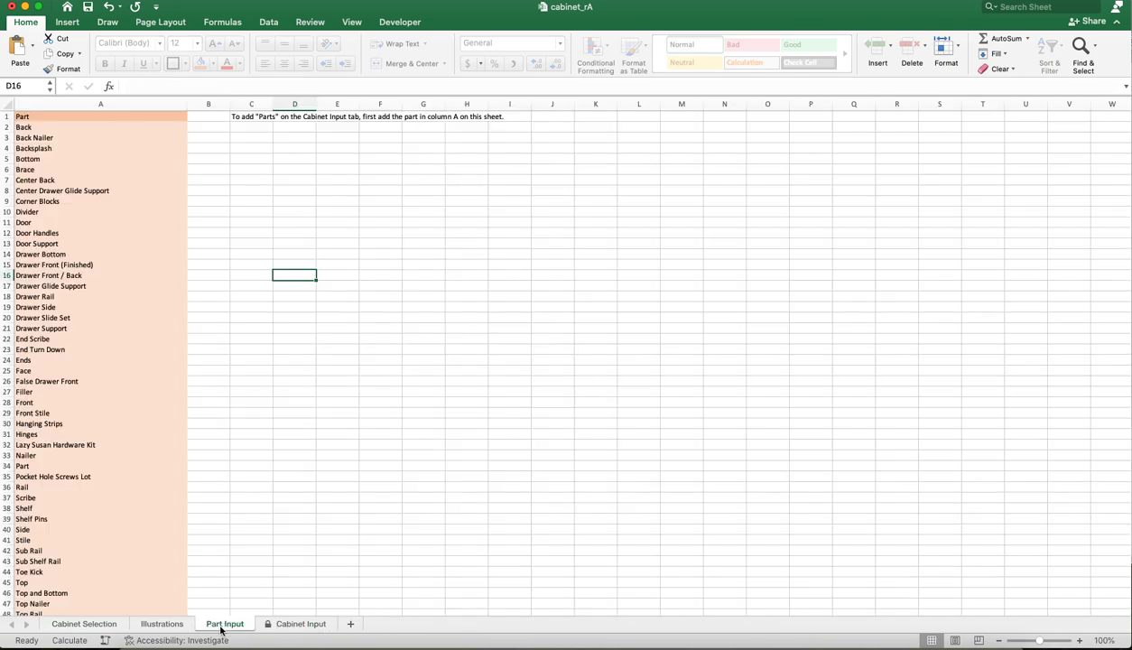
left_click(168, 623)
left_click_drag(72, 129, 317, 320)
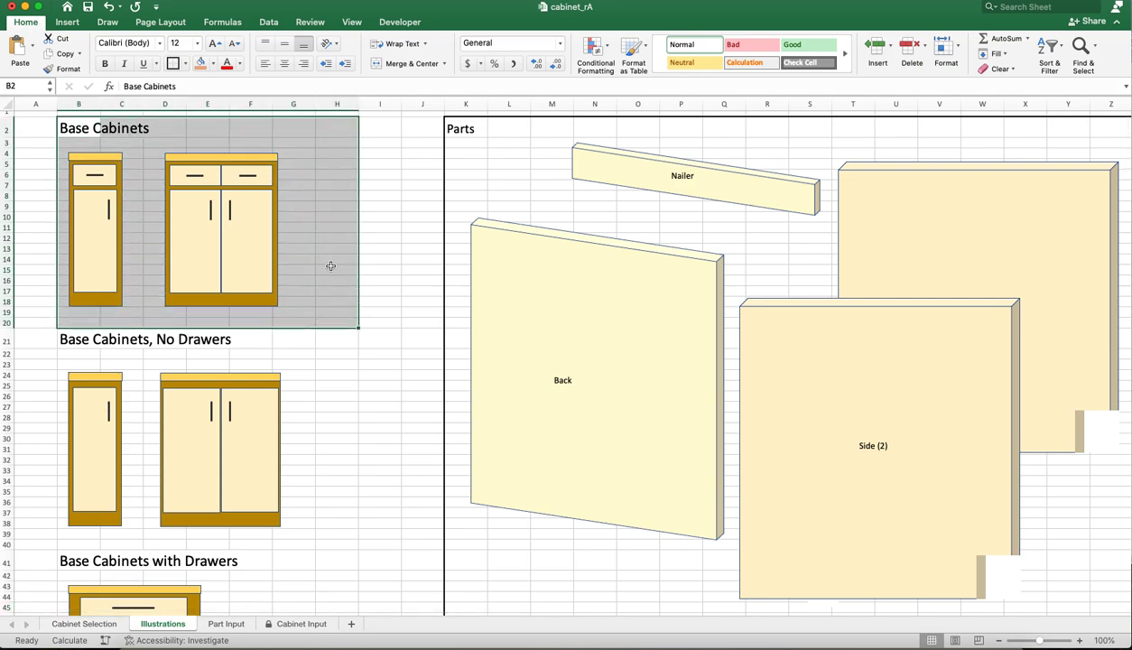
left_click(331, 267)
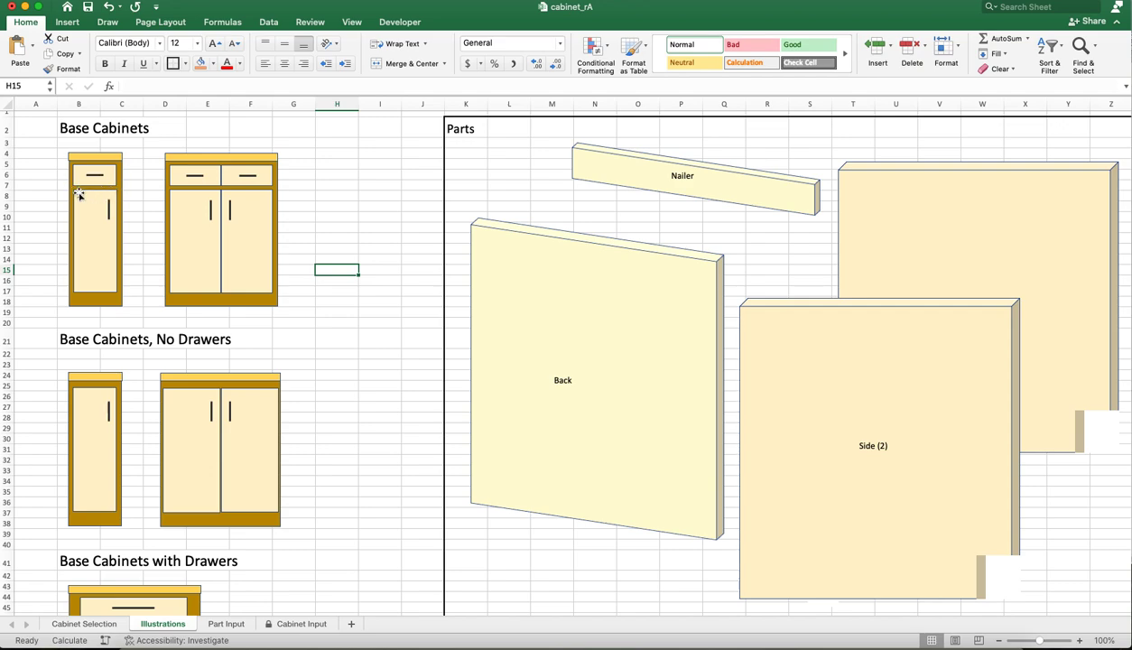
left_click(91, 624)
left_click(125, 143)
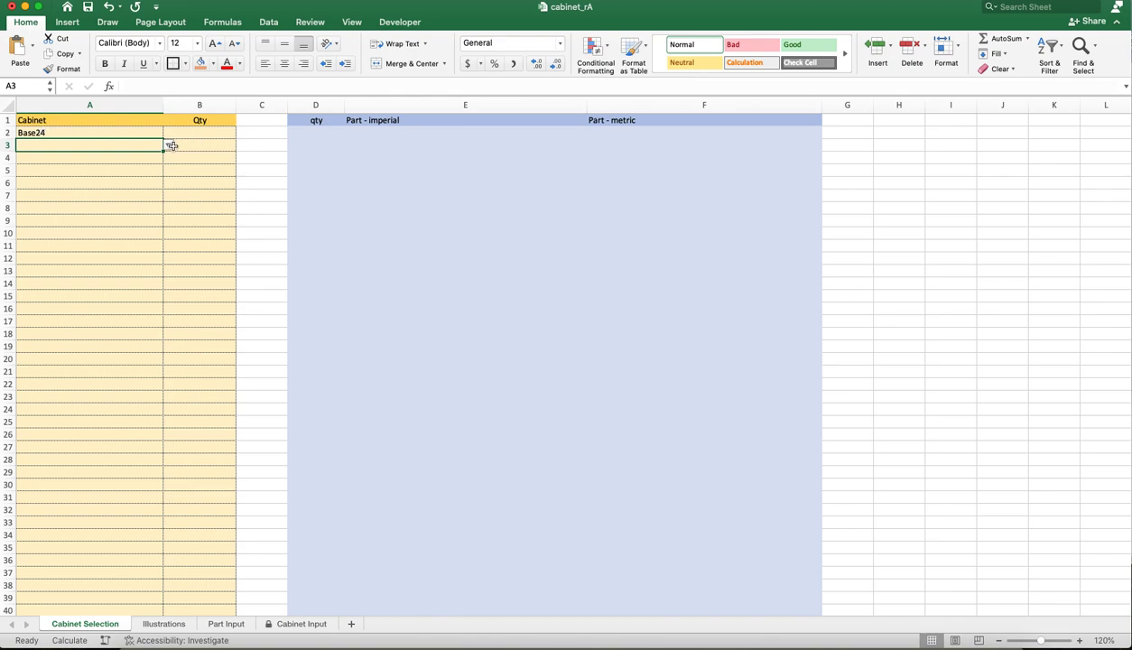
left_click(169, 146)
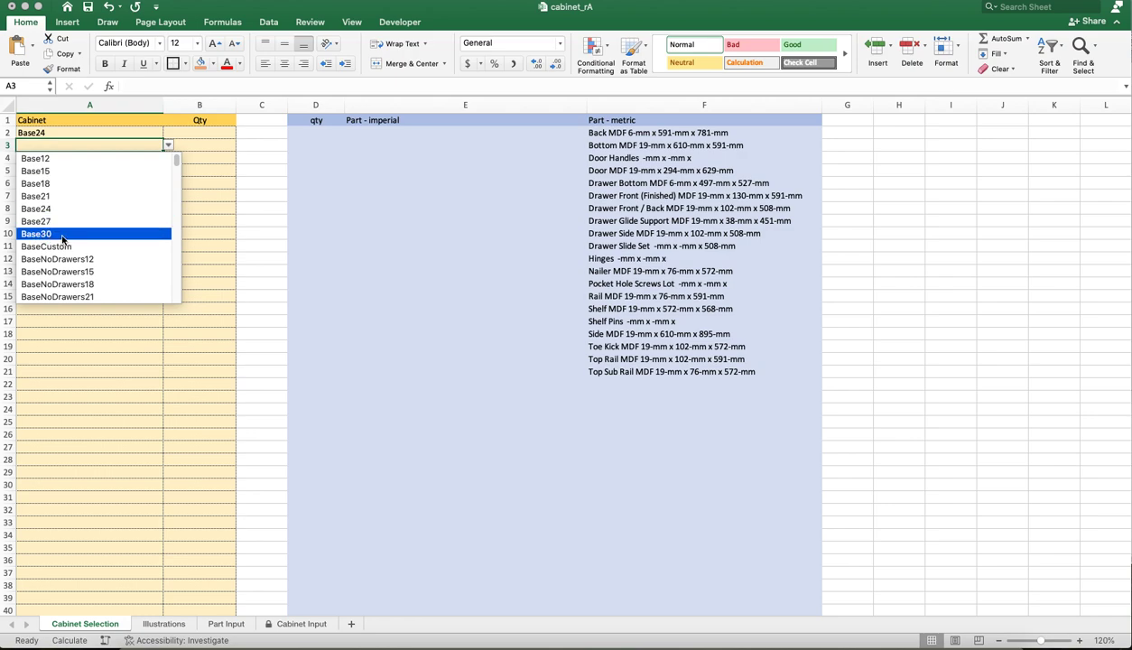
key("Escape")
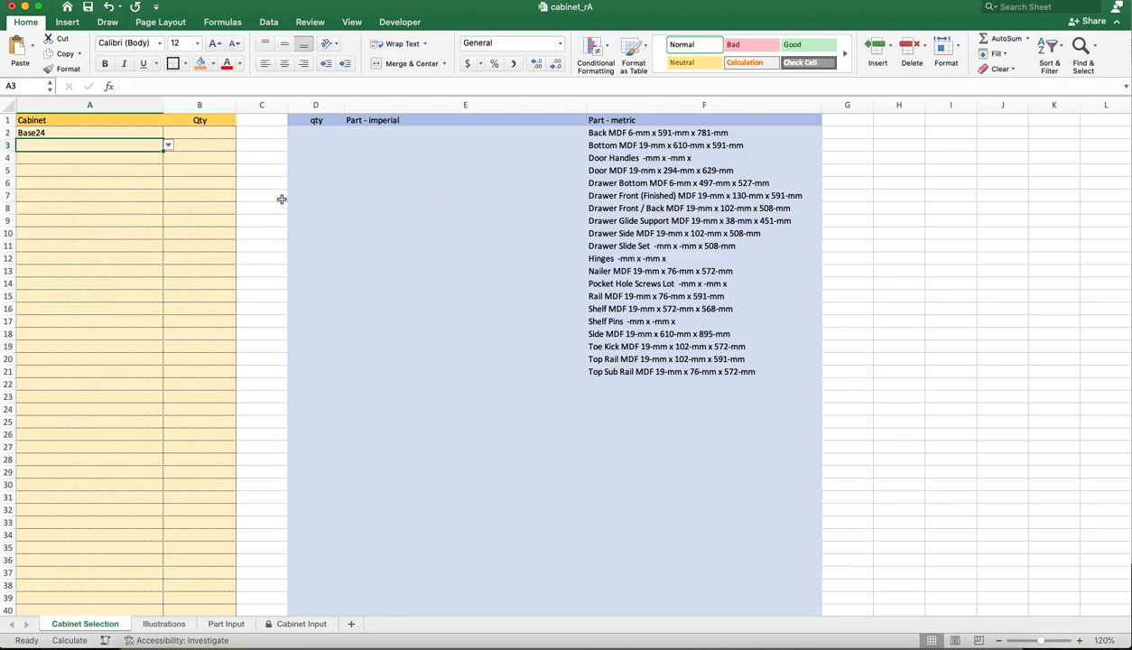
left_click(627, 133)
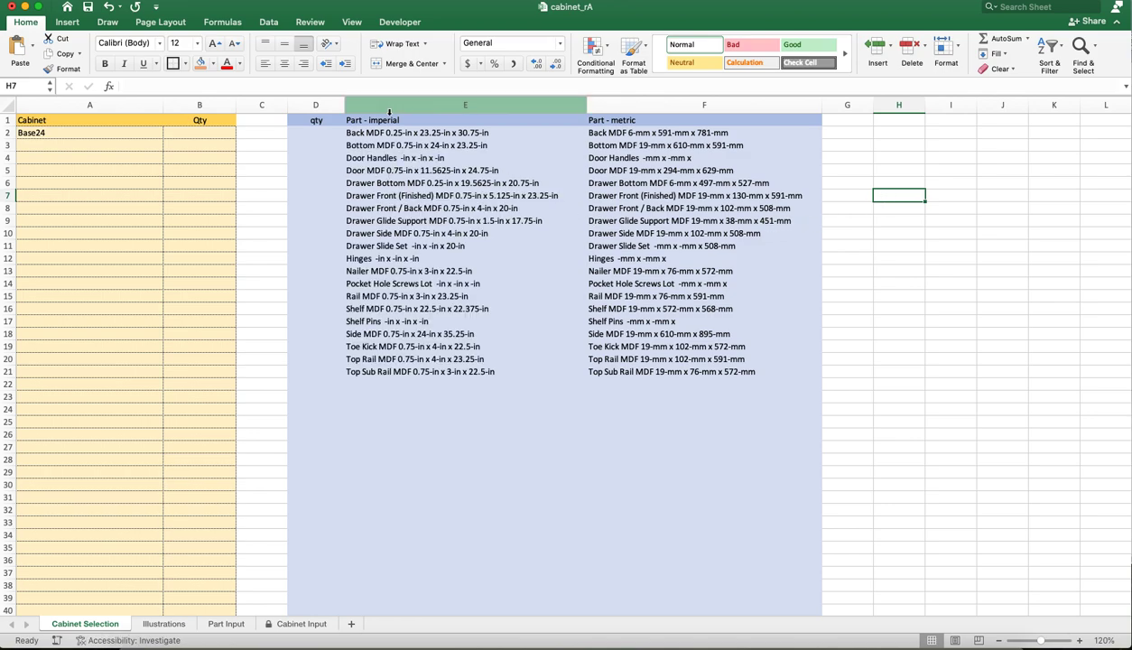
Enter a quantity of 6 for the Base24 cabinet in B2.
left_click(201, 135)
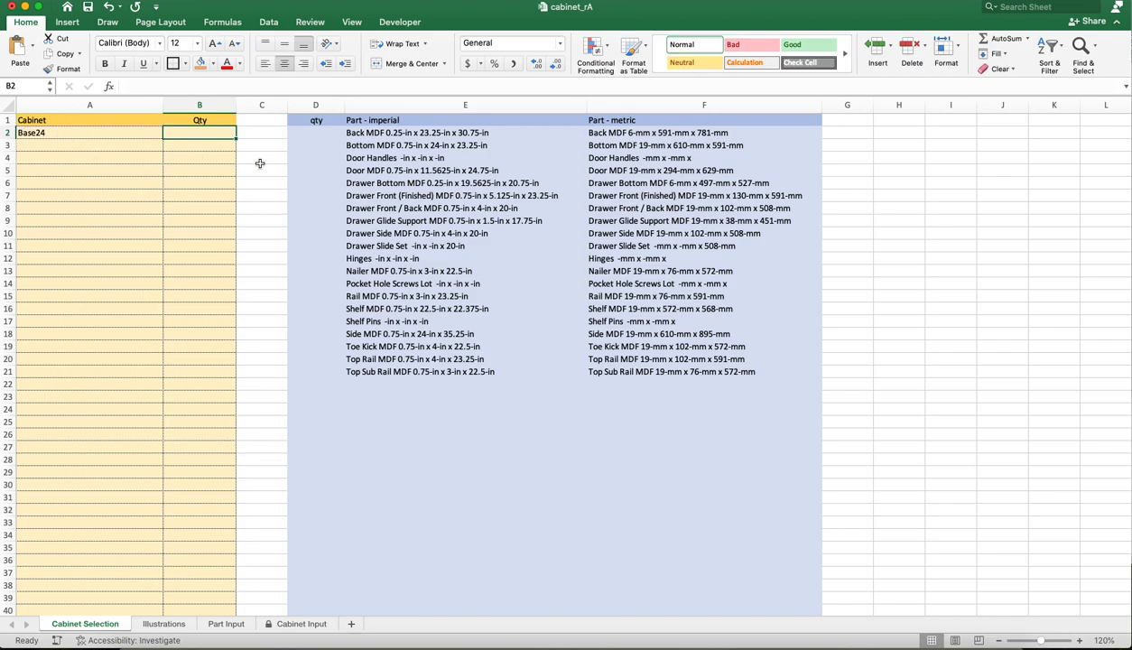
type("6")
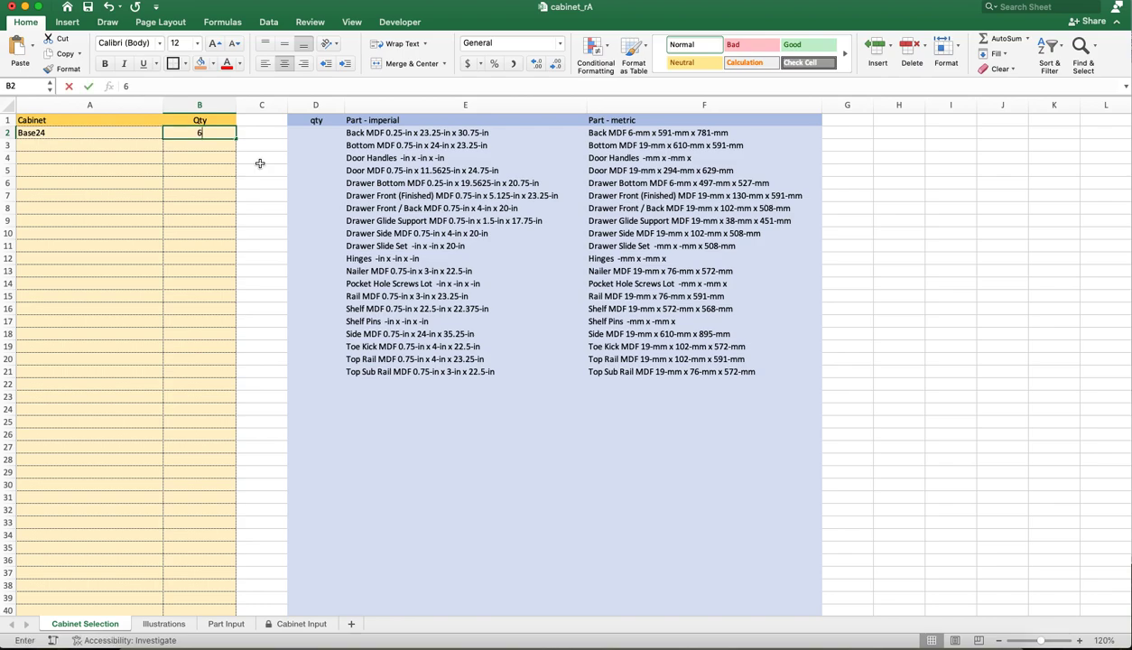
key("Return")
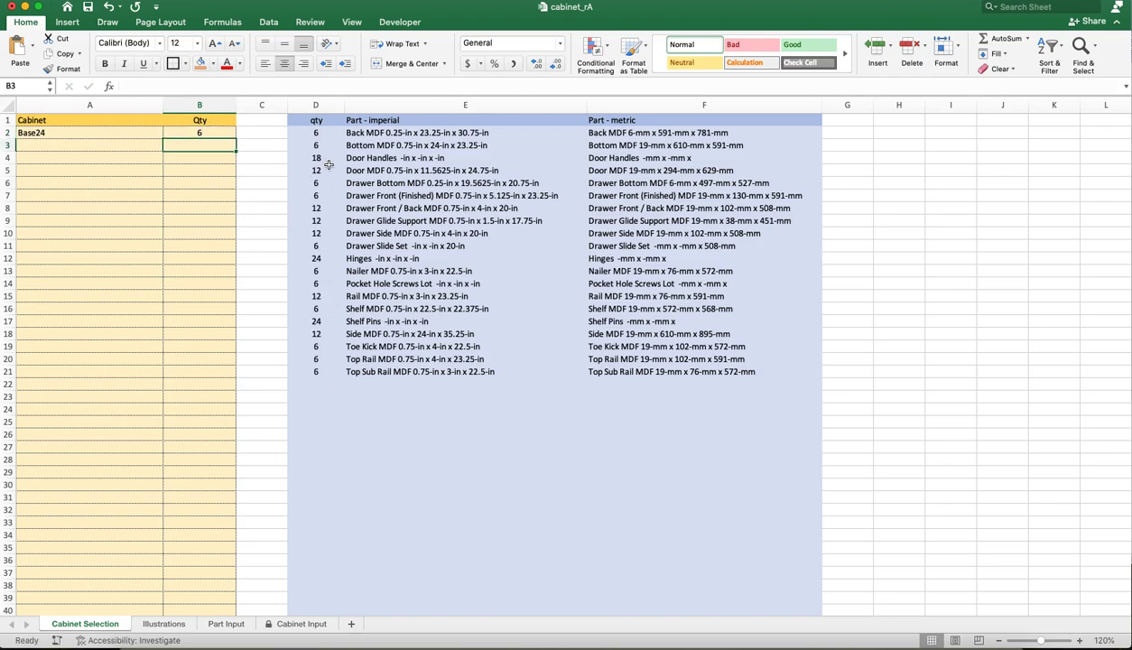
Change the Base24 quantity in B2 to 1 and review the parts list in D2:F21.
left_click(205, 133)
type("1")
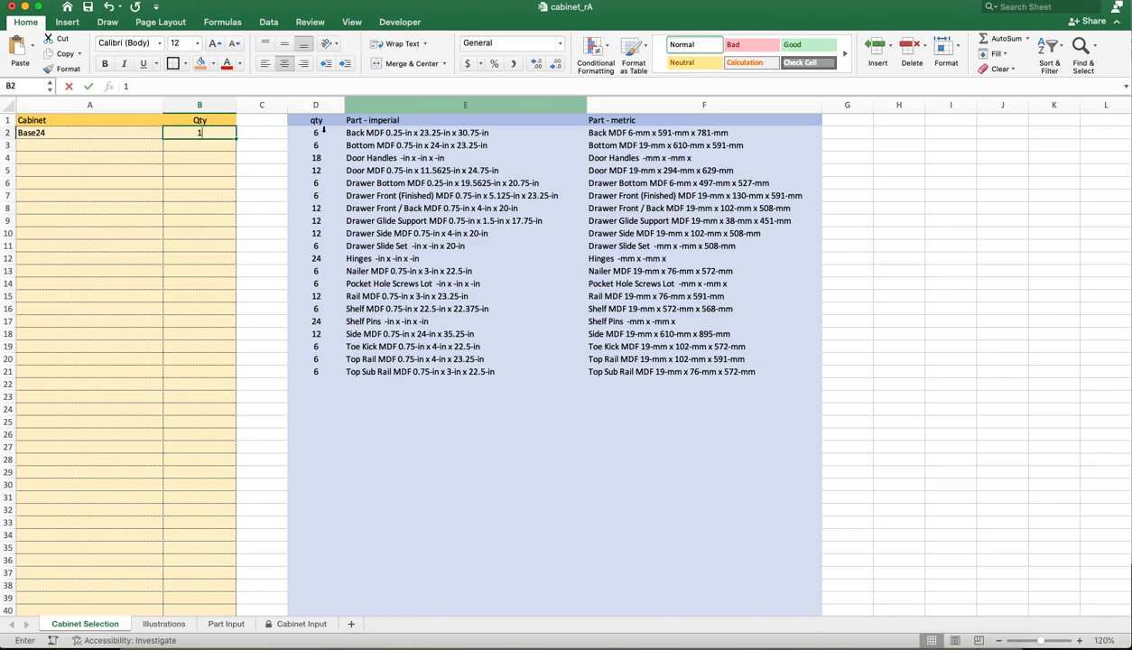
key("Return")
left_click_drag(317, 130, 628, 373)
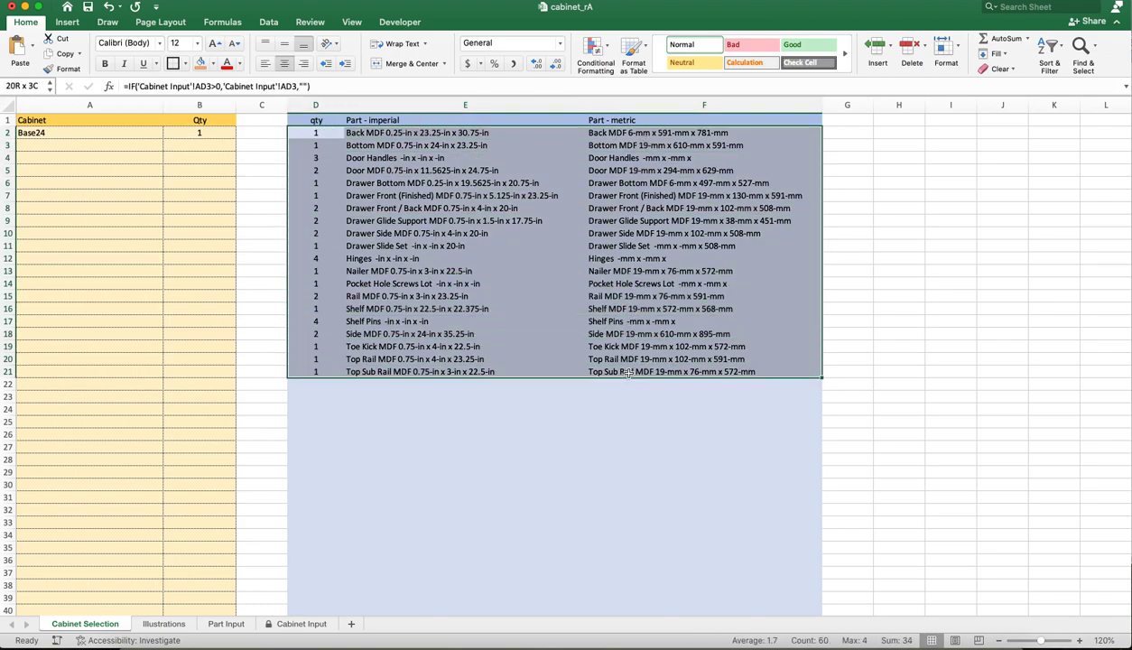
left_click(902, 221)
Change the Base24 quantity in B2 back to 6.
left_click(172, 134)
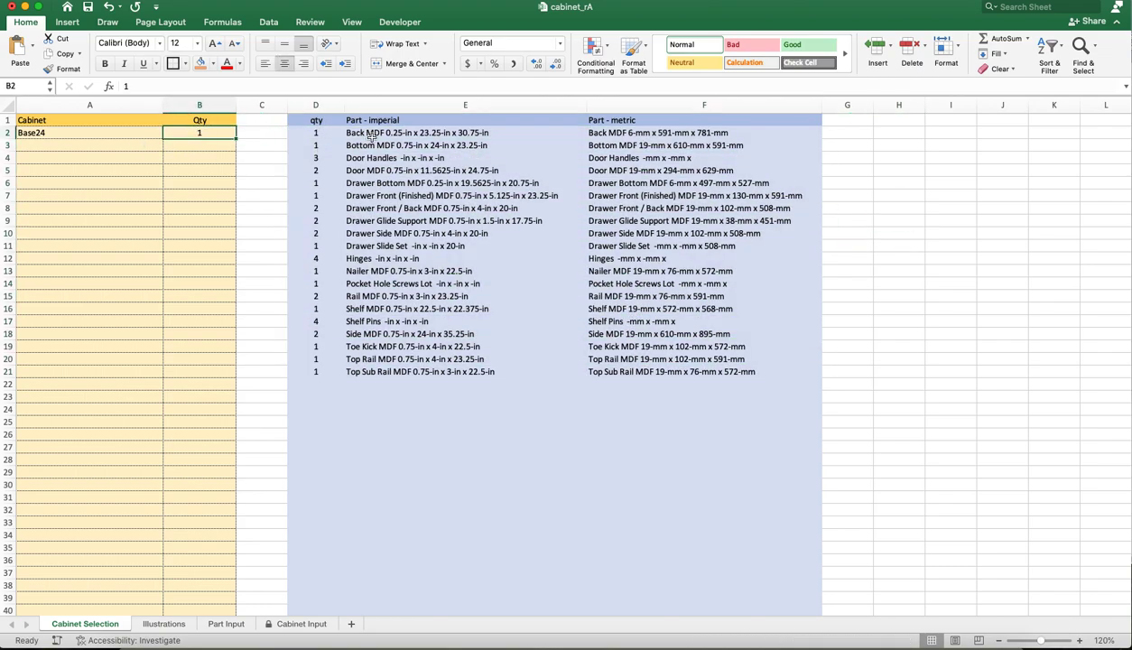
type("6")
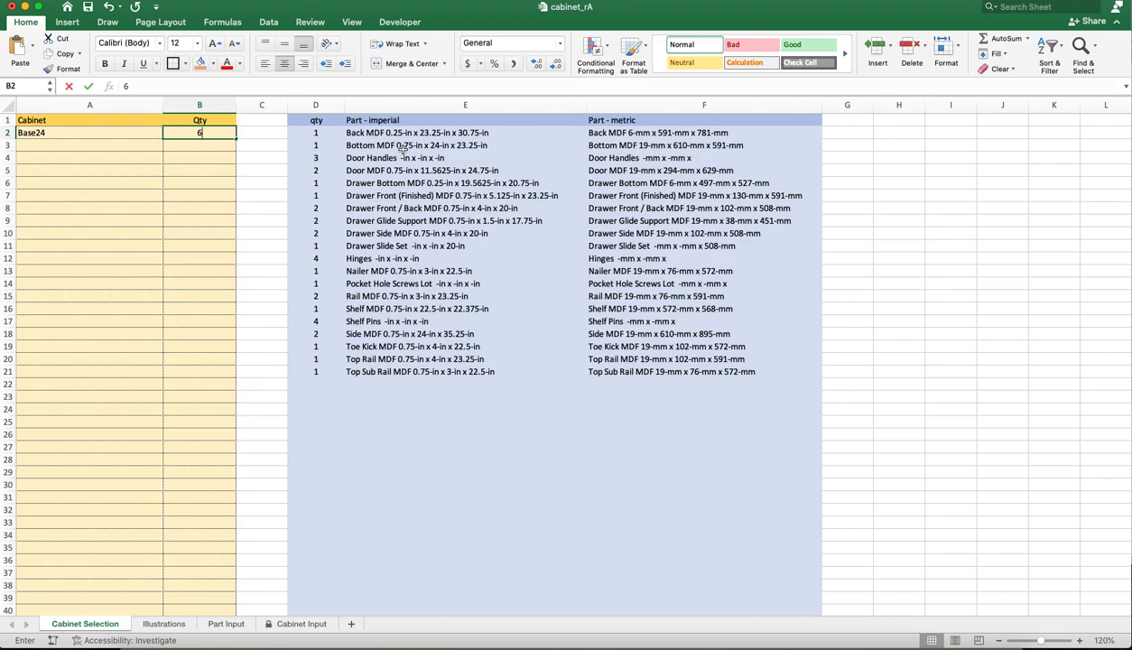
key("Return")
Set the second cabinet in cell A3 to BaseNoDrawers24.
left_click(94, 146)
left_click(167, 145)
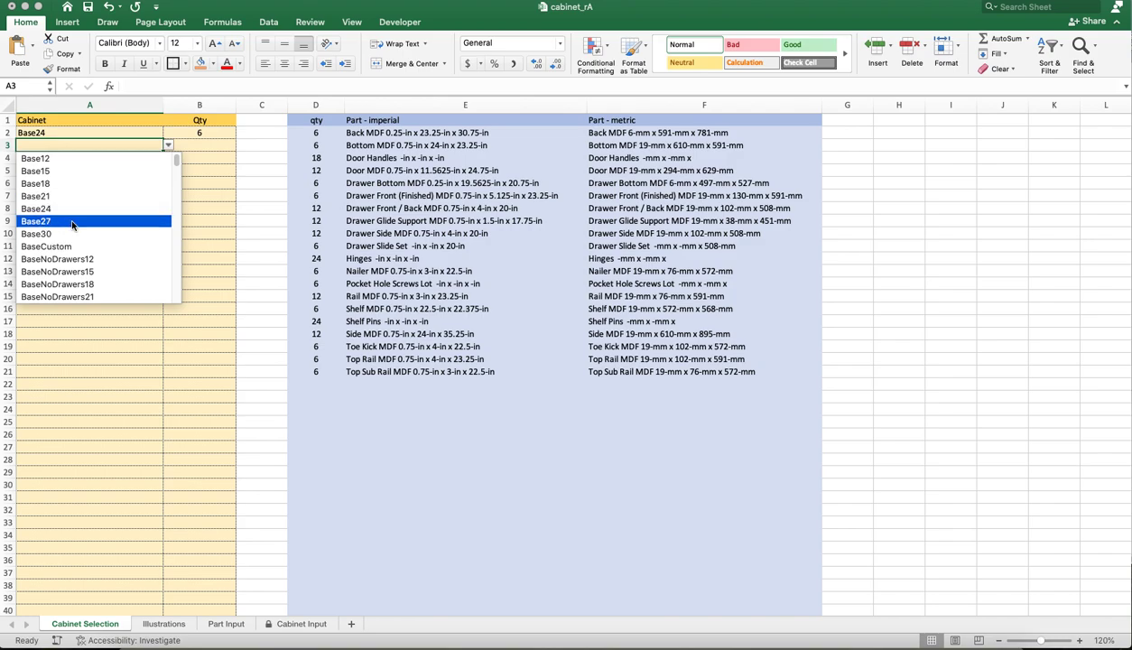
scroll(80, 216, "down", 3)
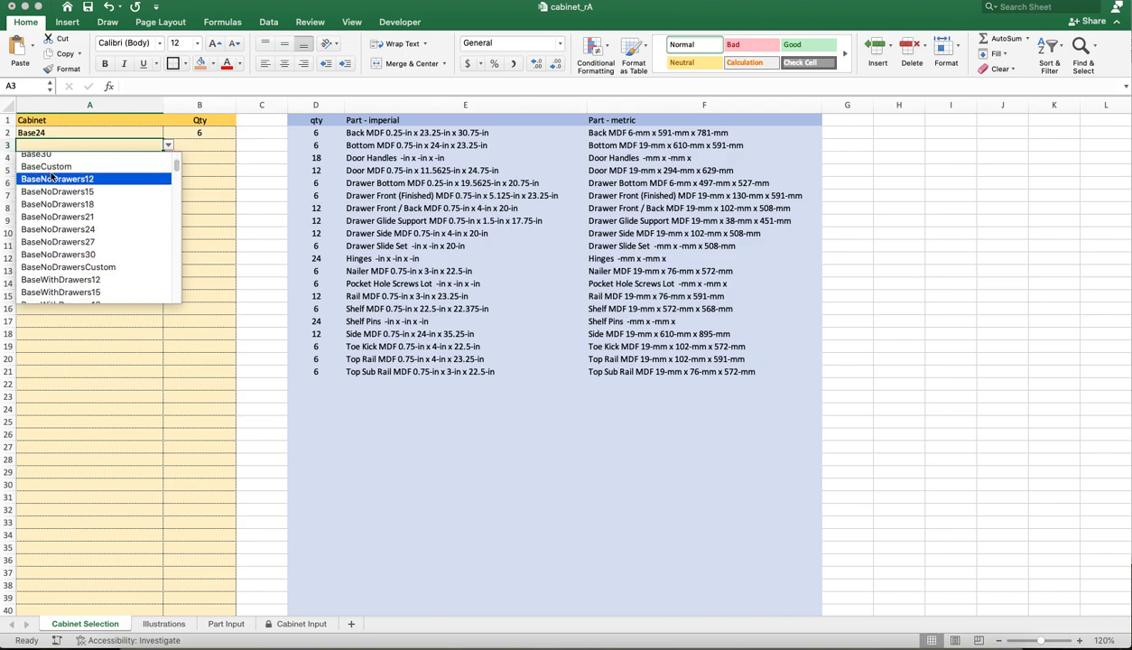
scroll(90, 201, "down", 3)
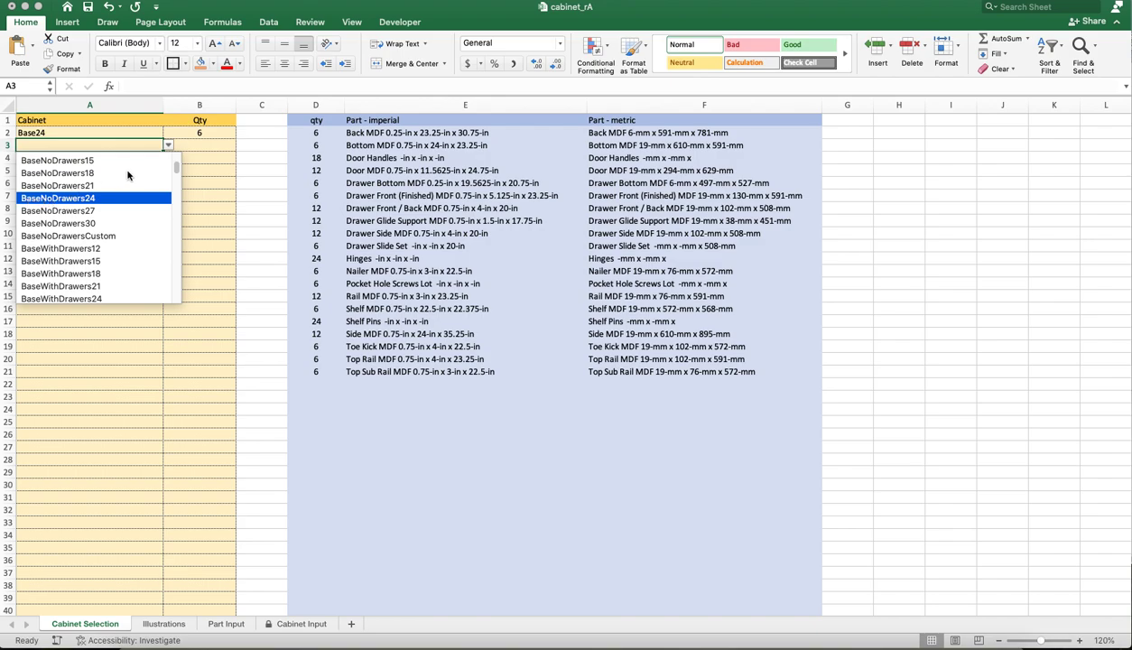
key("Return")
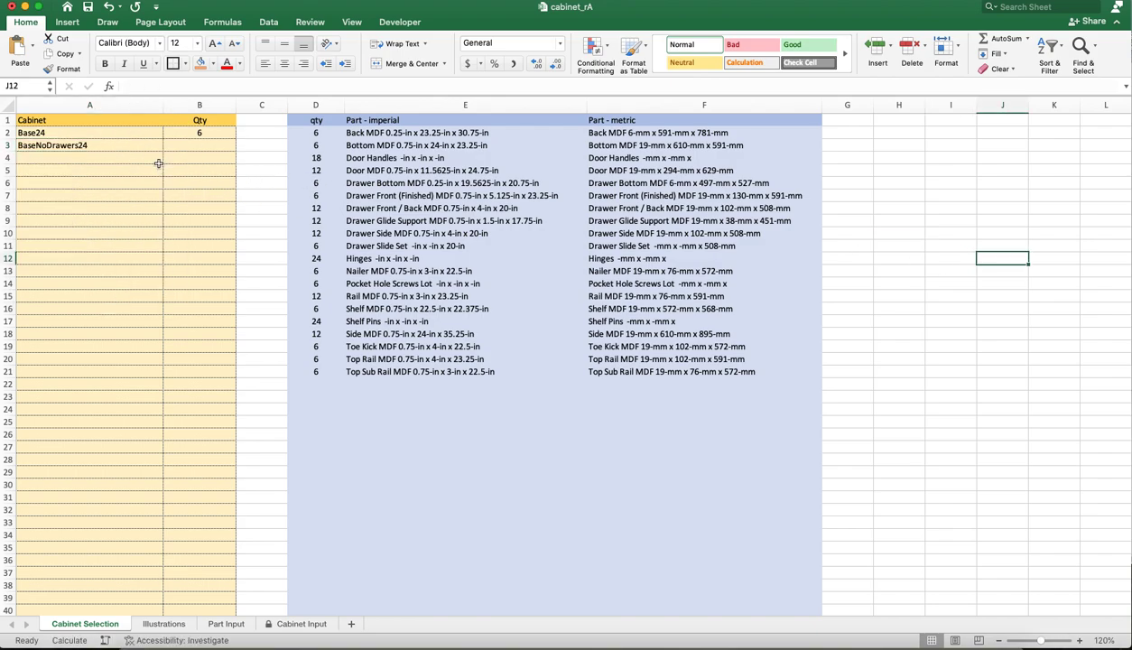
Browse the cabinet types available for A4, from the base through the vanity cabinets, and leave the cell empty.
left_click(158, 158)
left_click(168, 158)
scroll(121, 236, "down", 5)
scroll(122, 236, "down", 1)
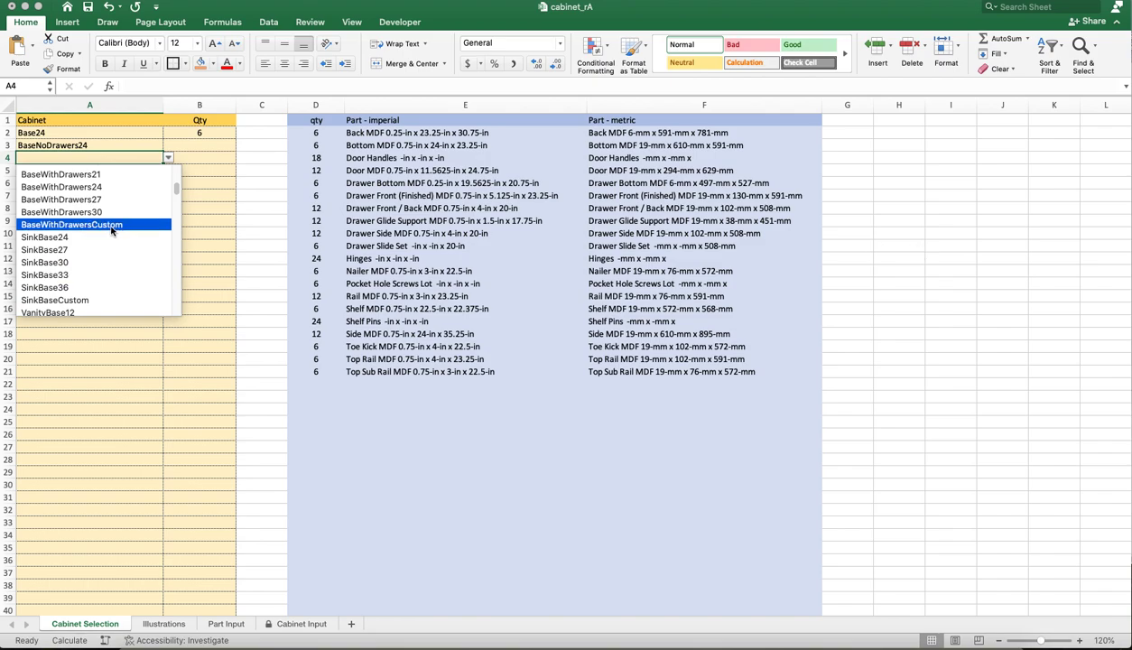
scroll(97, 250, "down", 5)
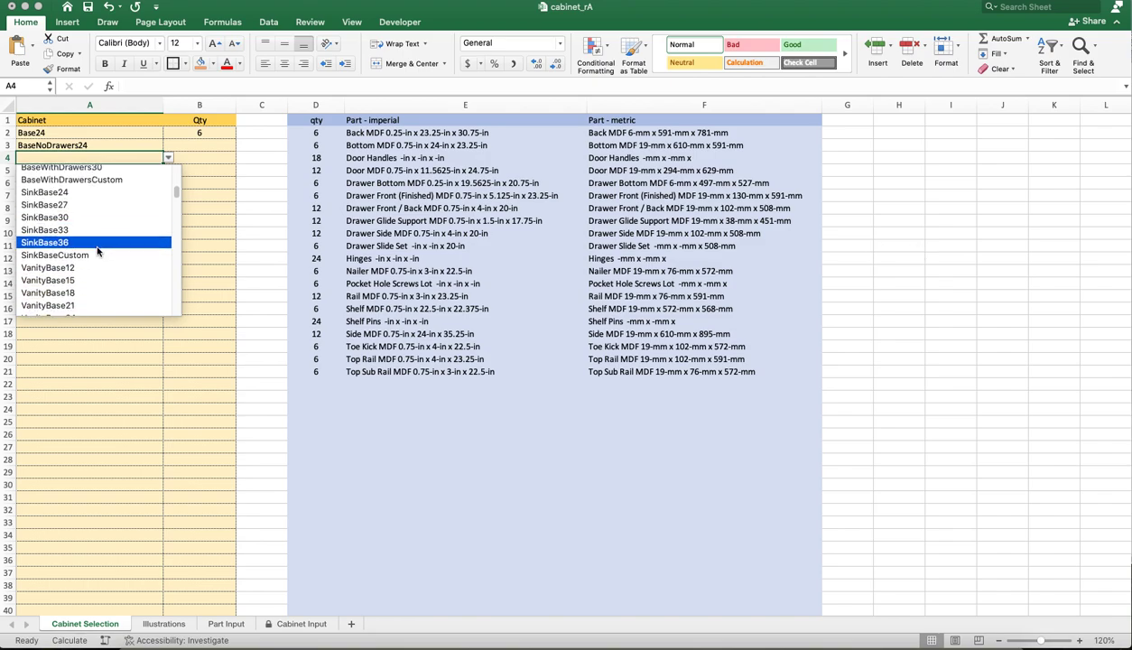
scroll(98, 251, "down", 5)
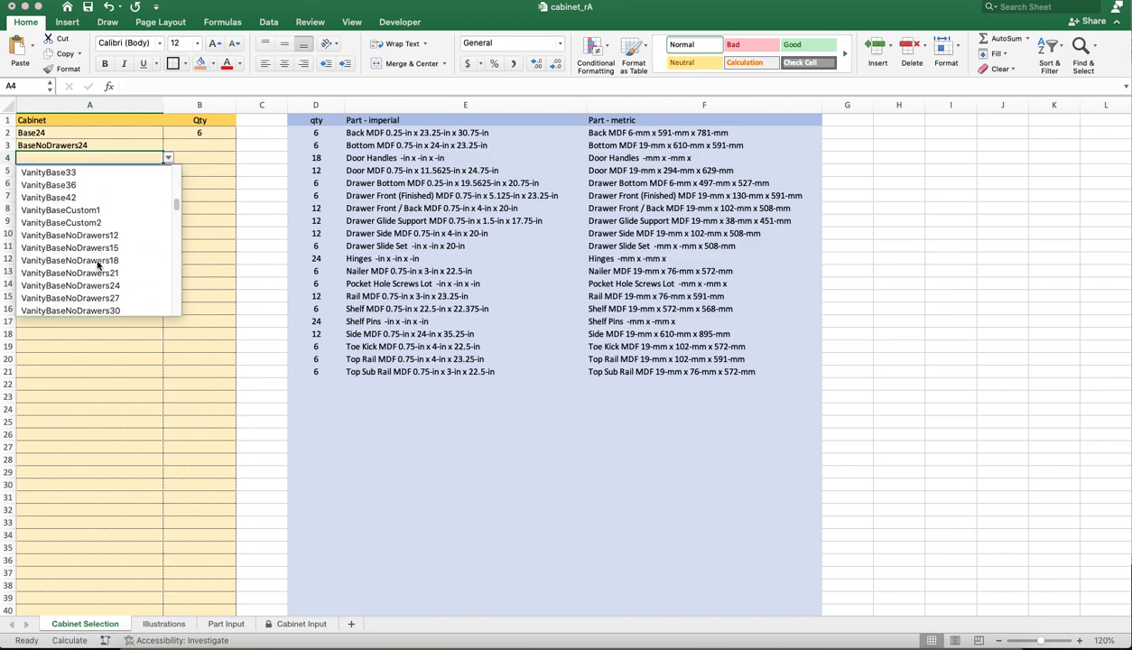
scroll(94, 235, "down", 3)
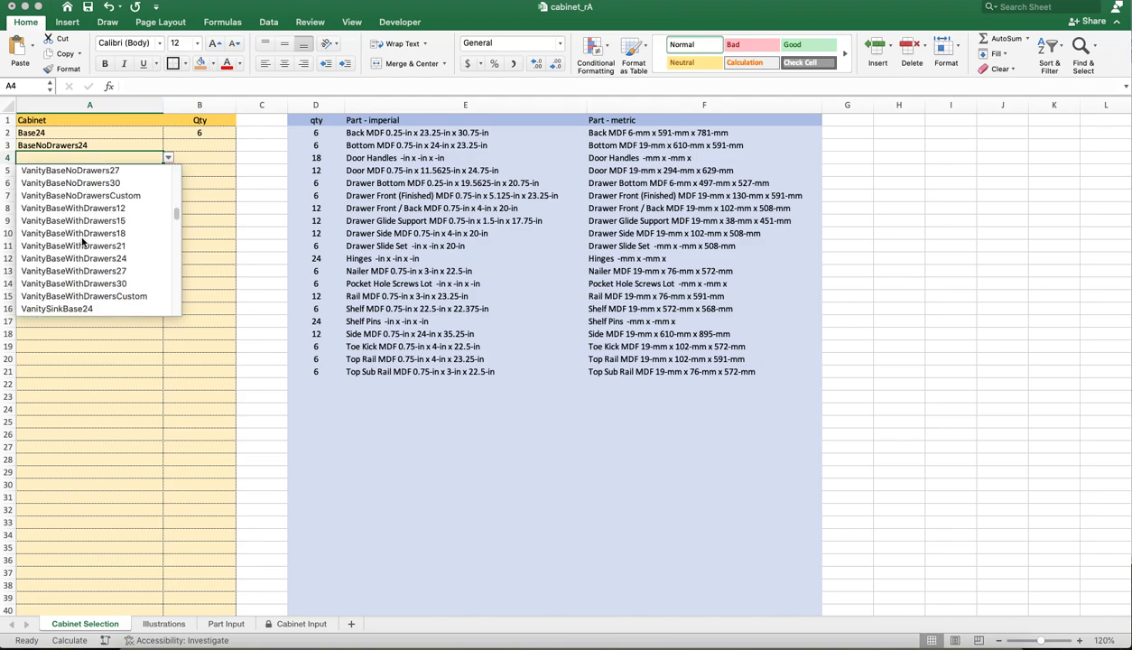
scroll(95, 255, "down", 3)
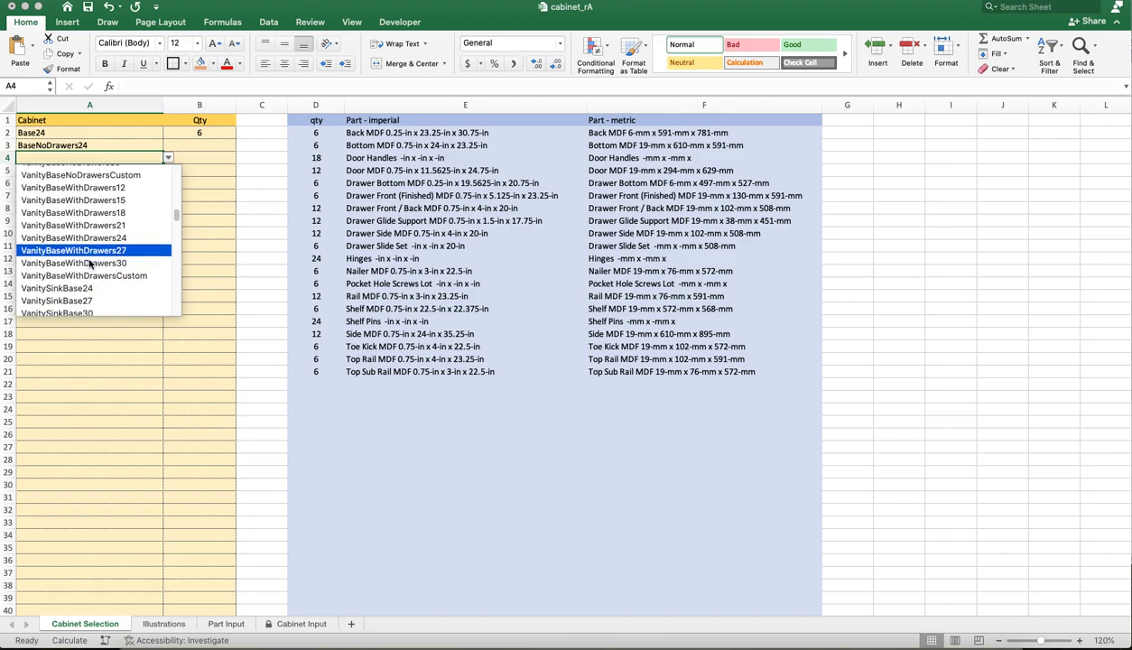
left_click(917, 328)
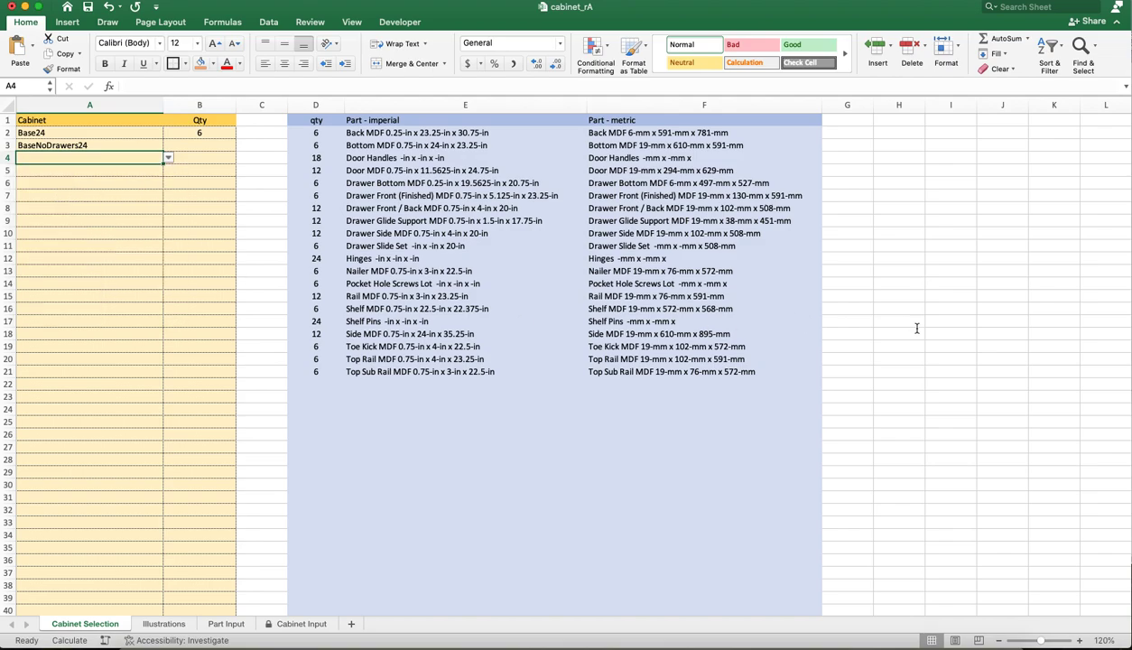
Examine the Illustrations sheet's drawings of base cabinets, base cabinets without drawers and base cabinets with drawers.
left_click(171, 624)
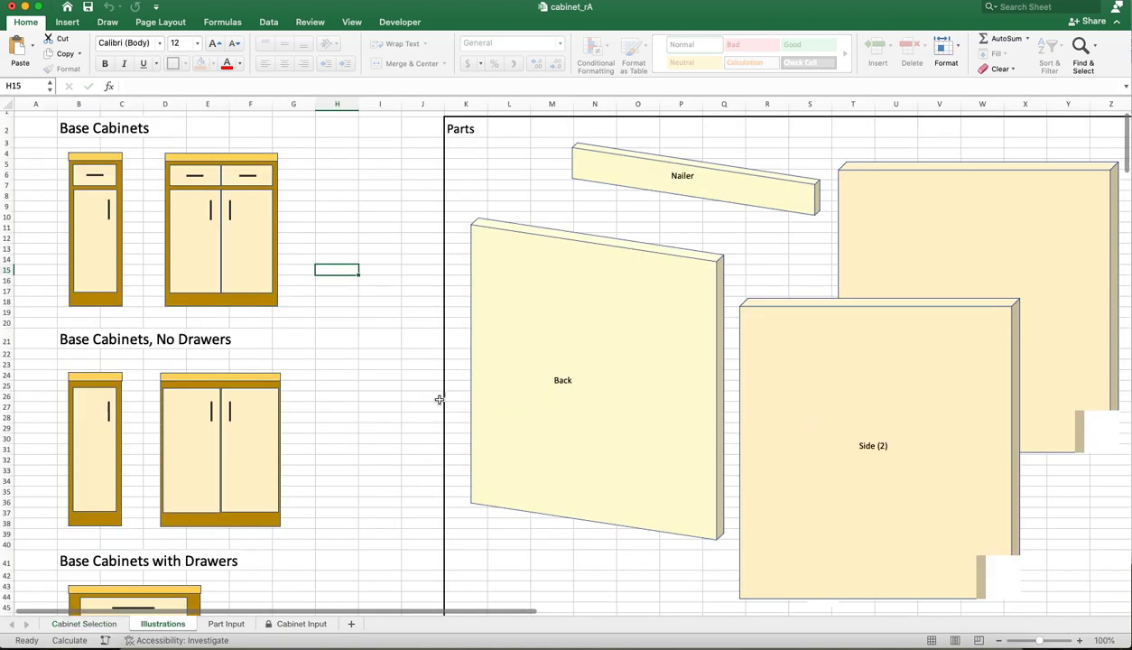
left_click_drag(20, 137, 342, 490)
scroll(117, 374, "down", 5)
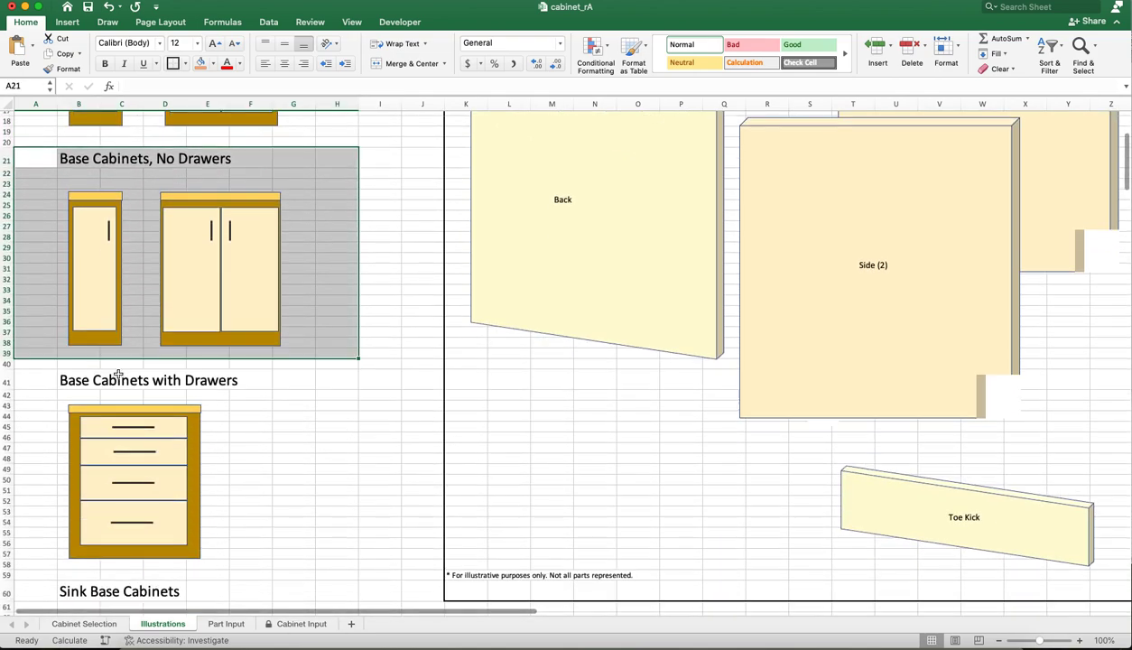
left_click_drag(20, 374, 325, 515)
left_click_drag(54, 159, 356, 311)
left_click_drag(293, 529, 72, 354)
scroll(328, 442, "up", 6)
scroll(329, 442, "down", 7)
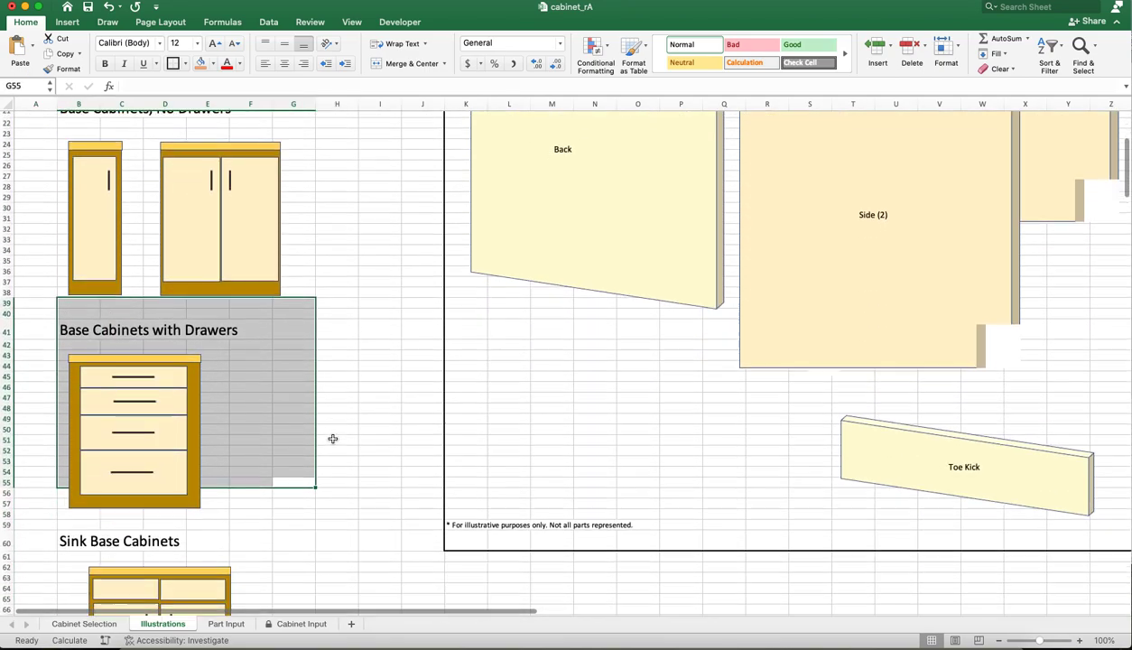
Examine the Sink Base Cabinets drawing on the Illustrations sheet.
scroll(332, 439, "down", 10)
left_click_drag(47, 230, 412, 463)
left_click(107, 284)
left_click(172, 278)
left_click(379, 372)
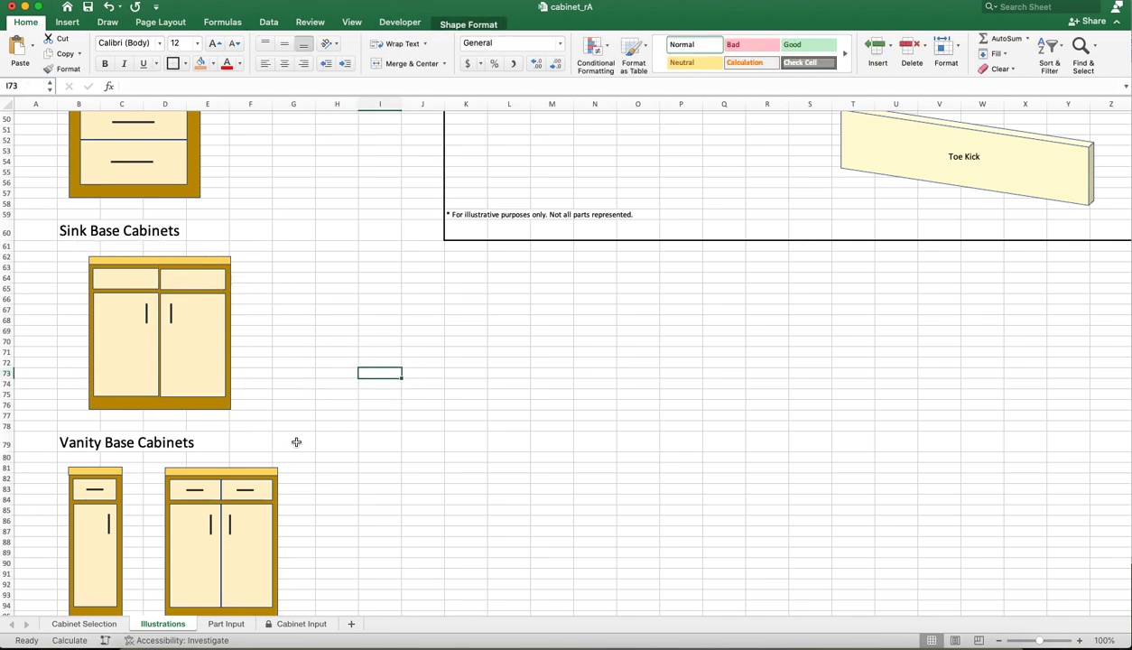
Examine the vanity base cabinet drawings, including the Vanity Sink Base Cabinets.
scroll(44, 444, "down", 10)
left_click_drag(43, 443, 332, 510)
scroll(331, 500, "down", 10)
left_click_drag(43, 234, 470, 381)
scroll(352, 374, "down", 9)
left_click_drag(41, 147, 497, 332)
left_click(471, 278)
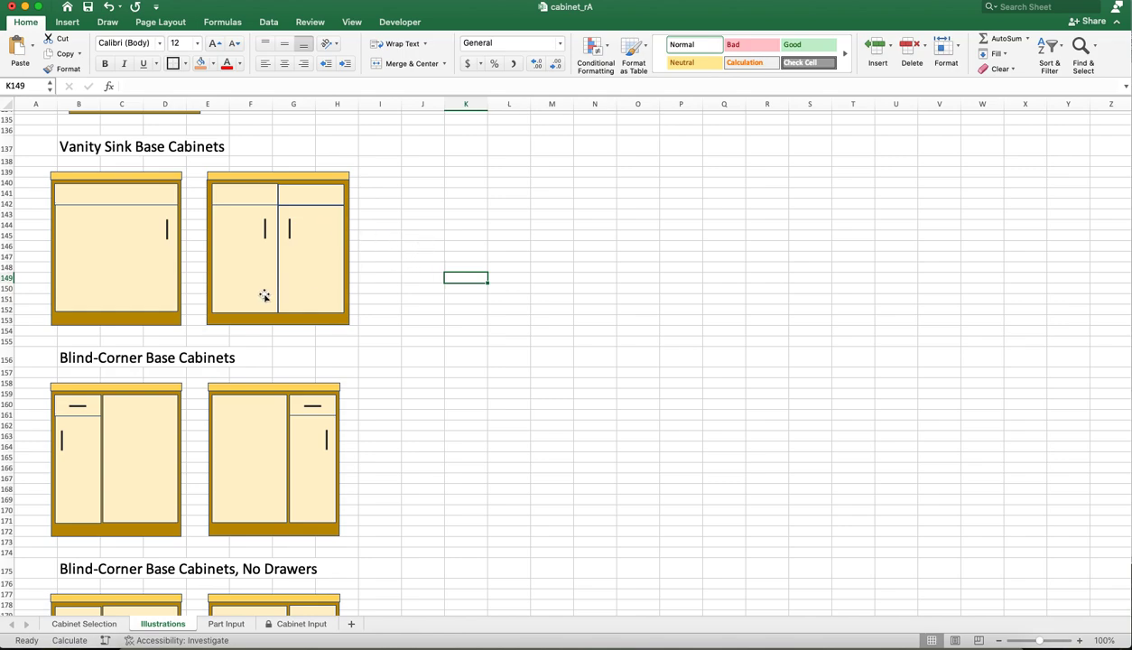
Examine the two Blind-Corner Base Cabinets drawings, selecting the wide panel of the second one.
left_click_drag(45, 356, 399, 448)
scroll(136, 357, "down", 3)
left_click(495, 359)
left_click(237, 362)
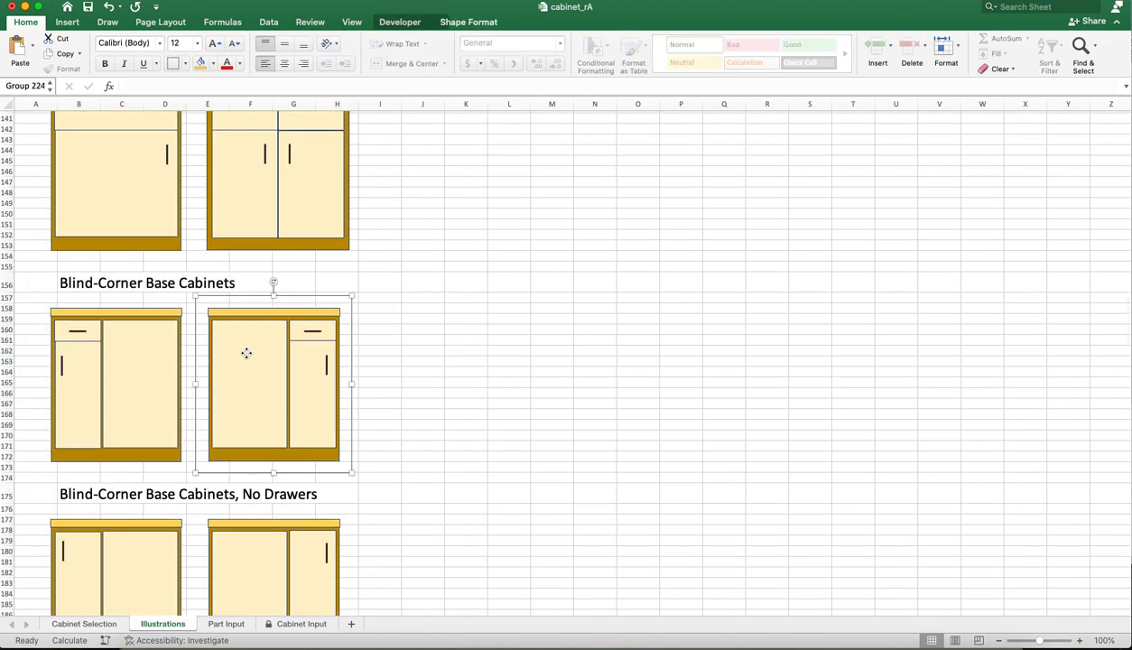
left_click(246, 350)
left_click(450, 350)
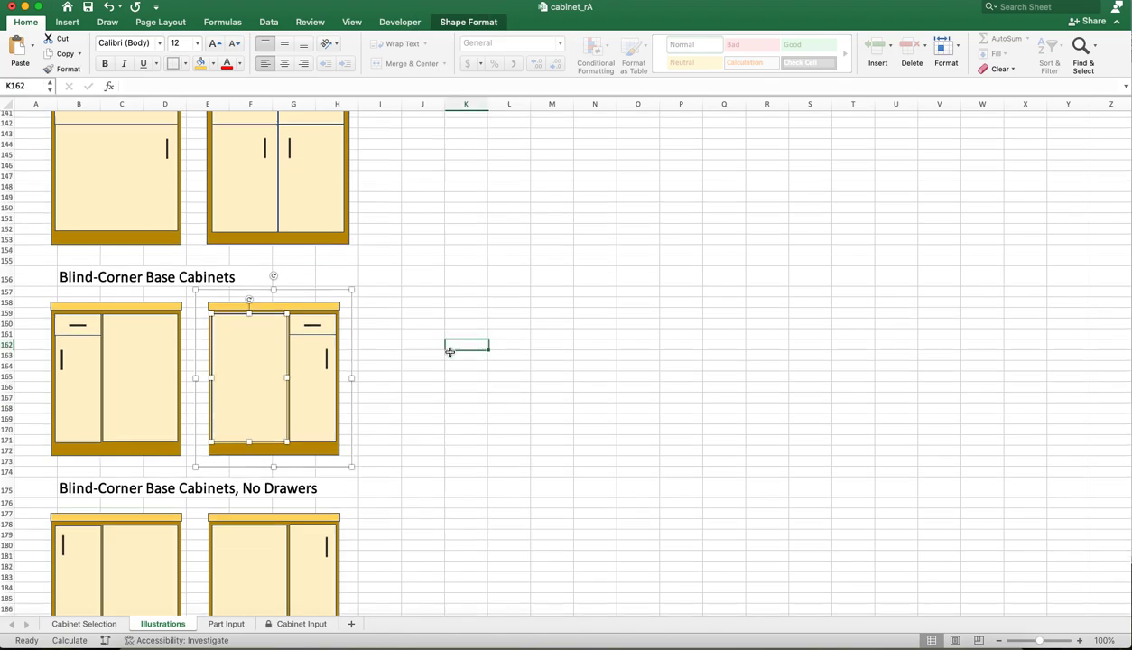
Examine the remaining Illustrations drawings, from the blind-corner base cabinets without drawers through wall, pantry, desk and entertainment cabinets to the bookcases.
scroll(450, 351, "down", 5)
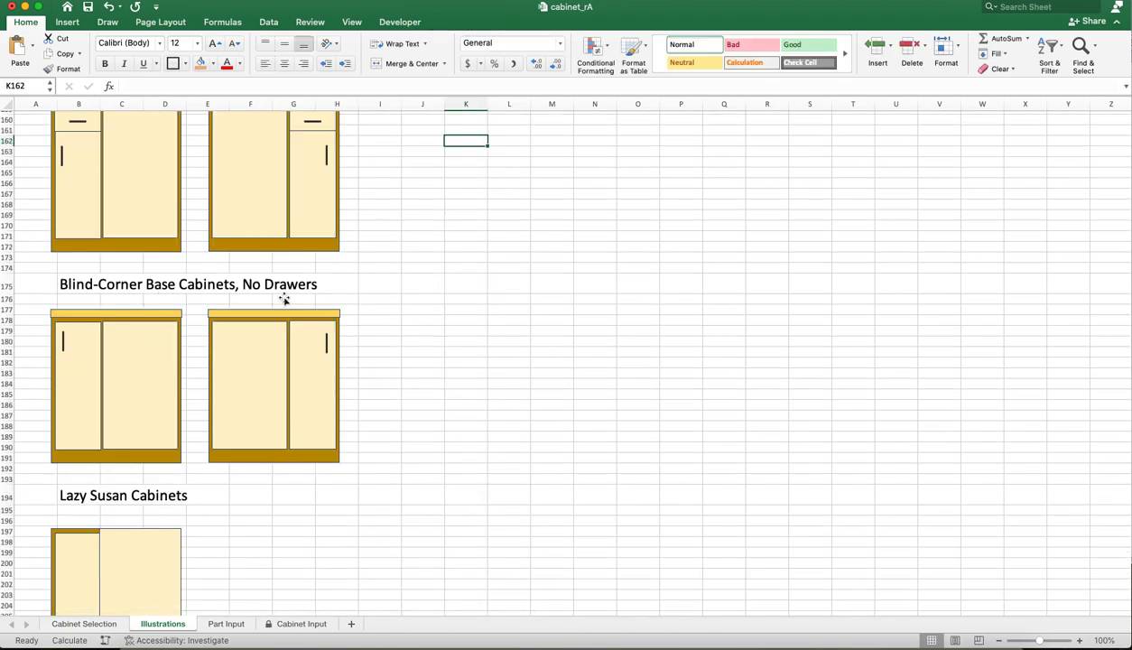
scroll(353, 316, "down", 10)
scroll(353, 320, "down", 4)
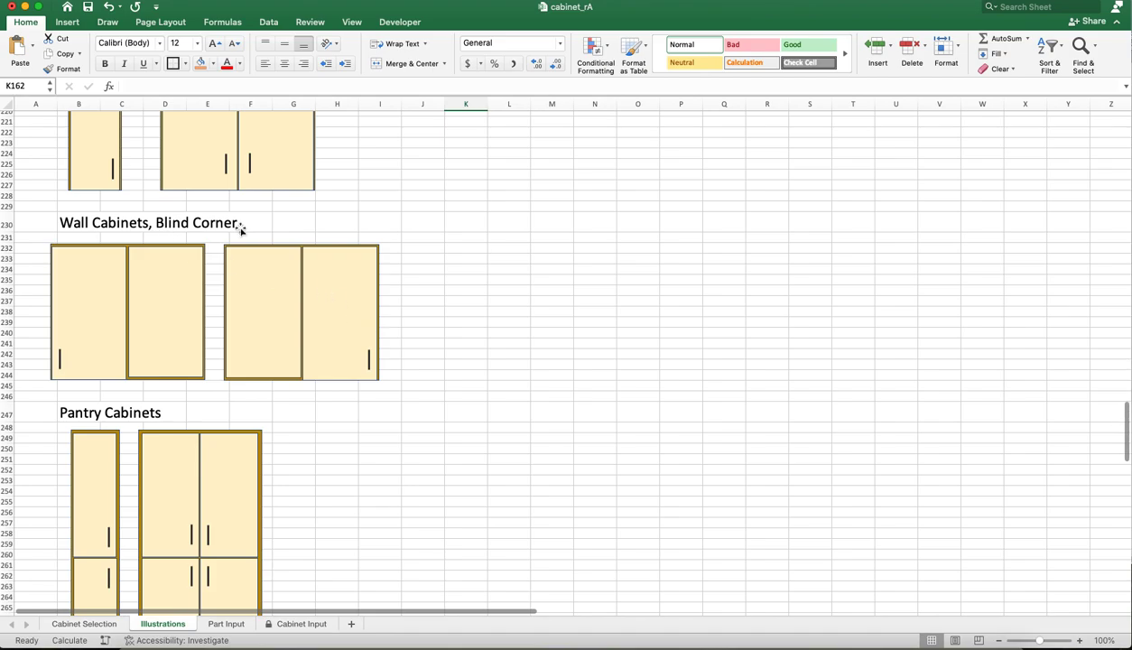
left_click(681, 437)
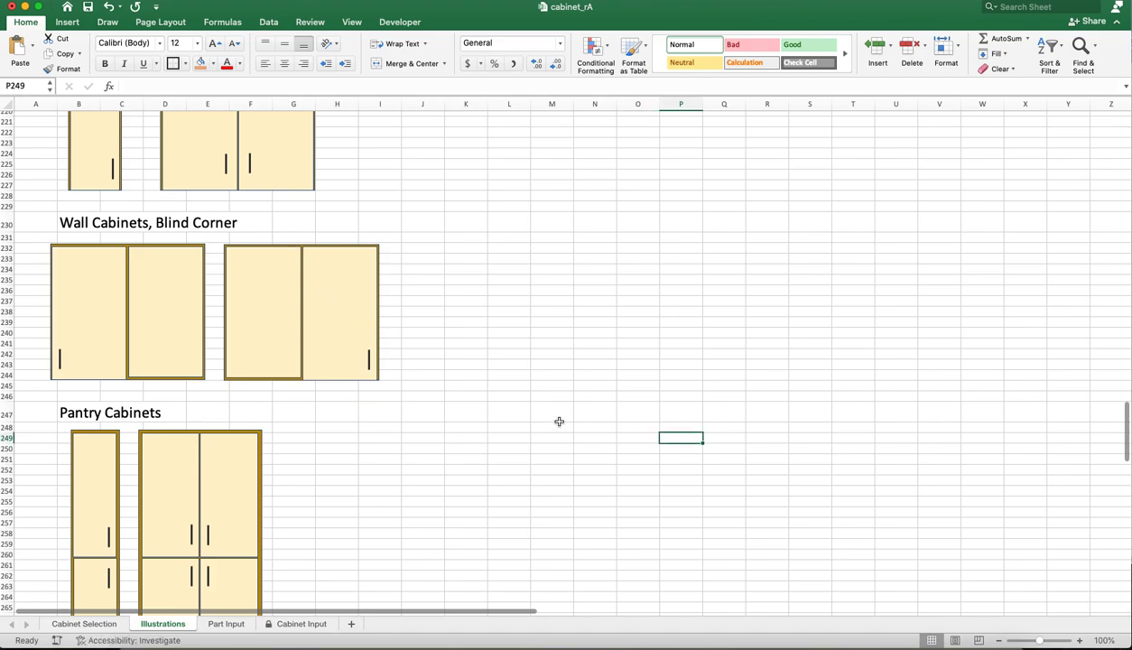
scroll(542, 421, "down", 12)
scroll(537, 420, "down", 12)
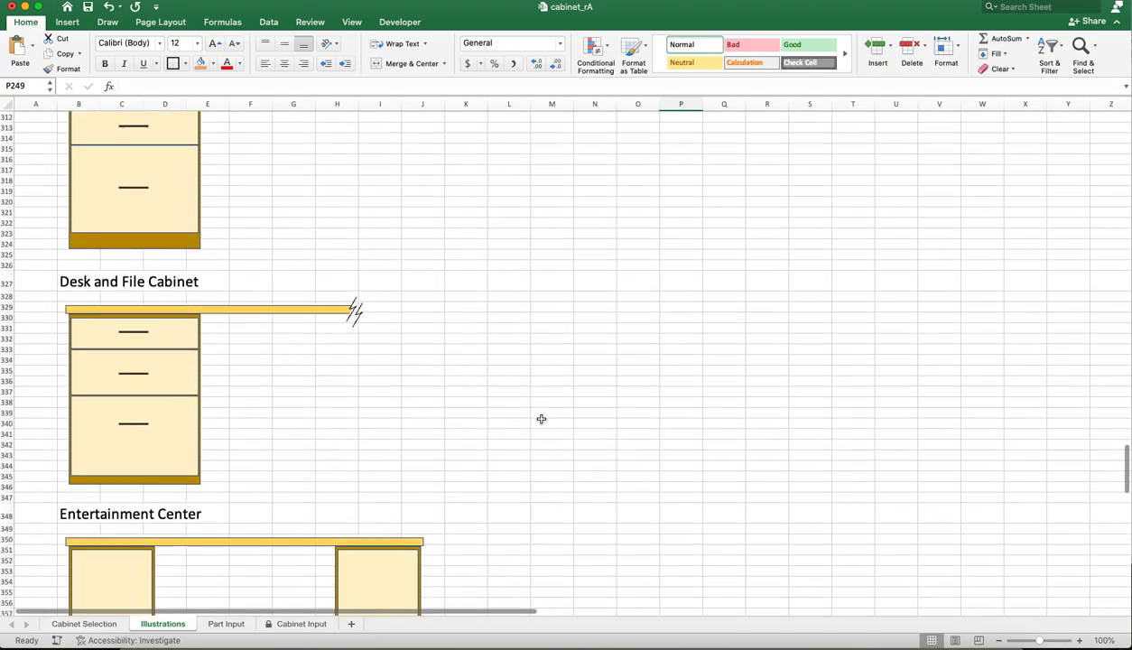
scroll(491, 395, "down", 14)
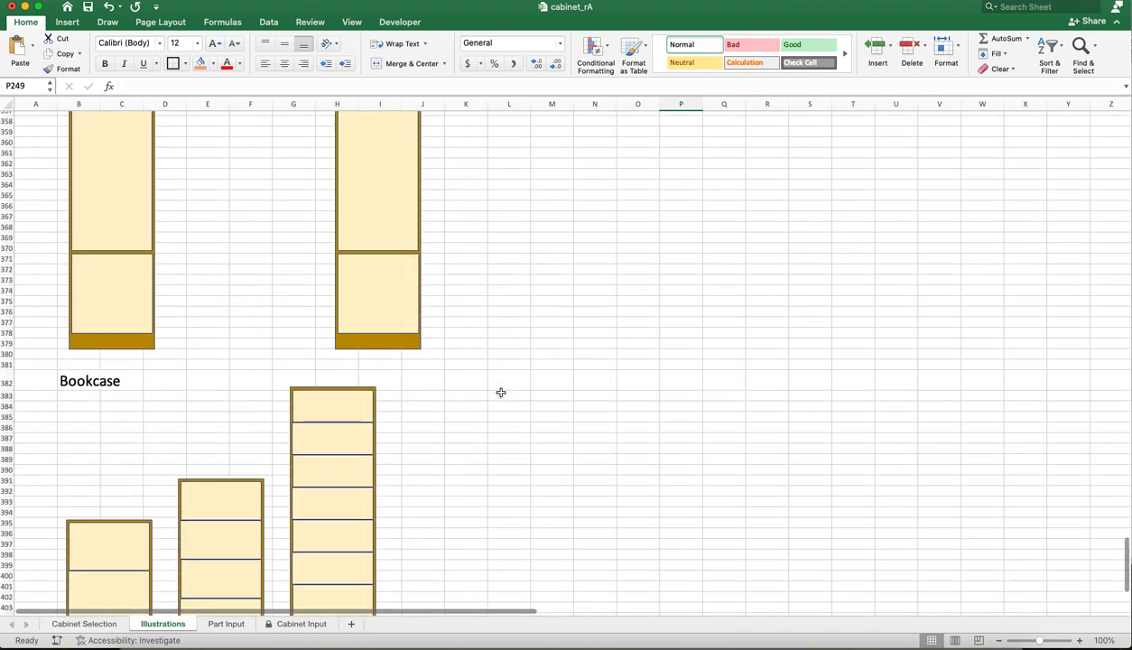
left_click(621, 322)
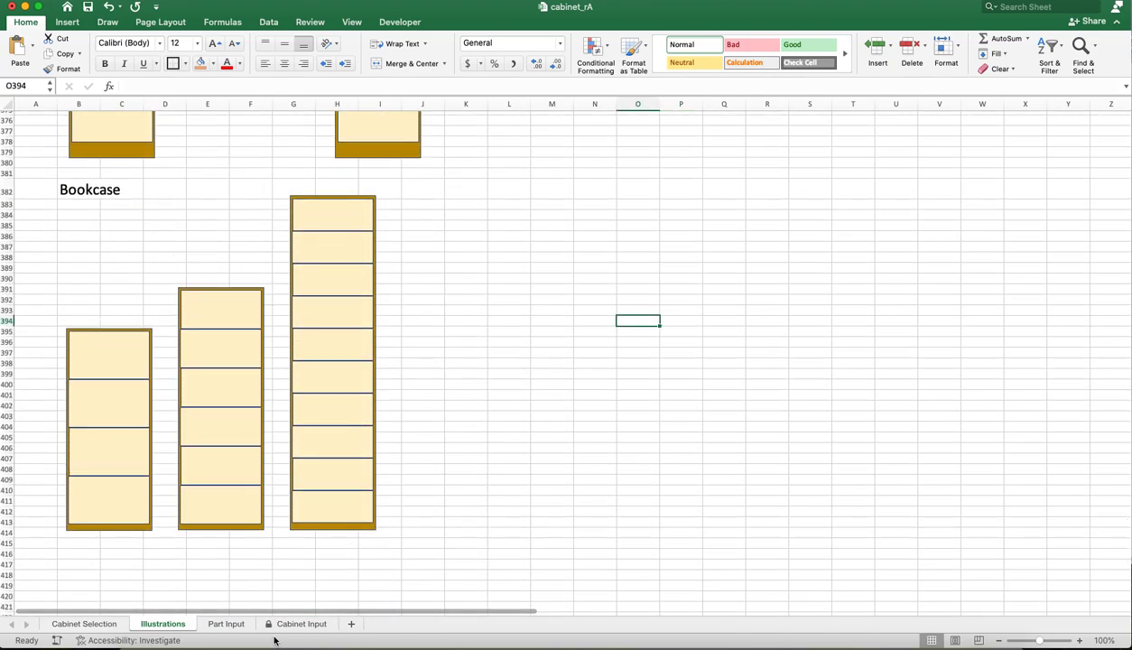
Return to the Cabinet Selection sheet and review the base, sink, vanity and wall cabinet types offered for cell A4.
left_click(85, 624)
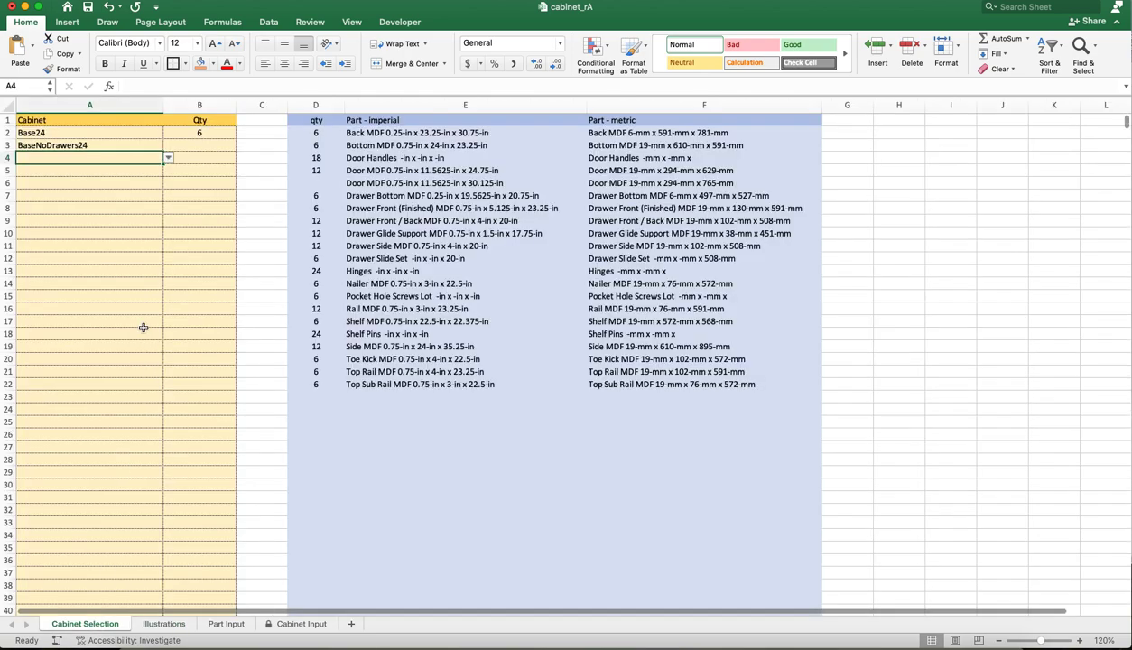
left_click(168, 158)
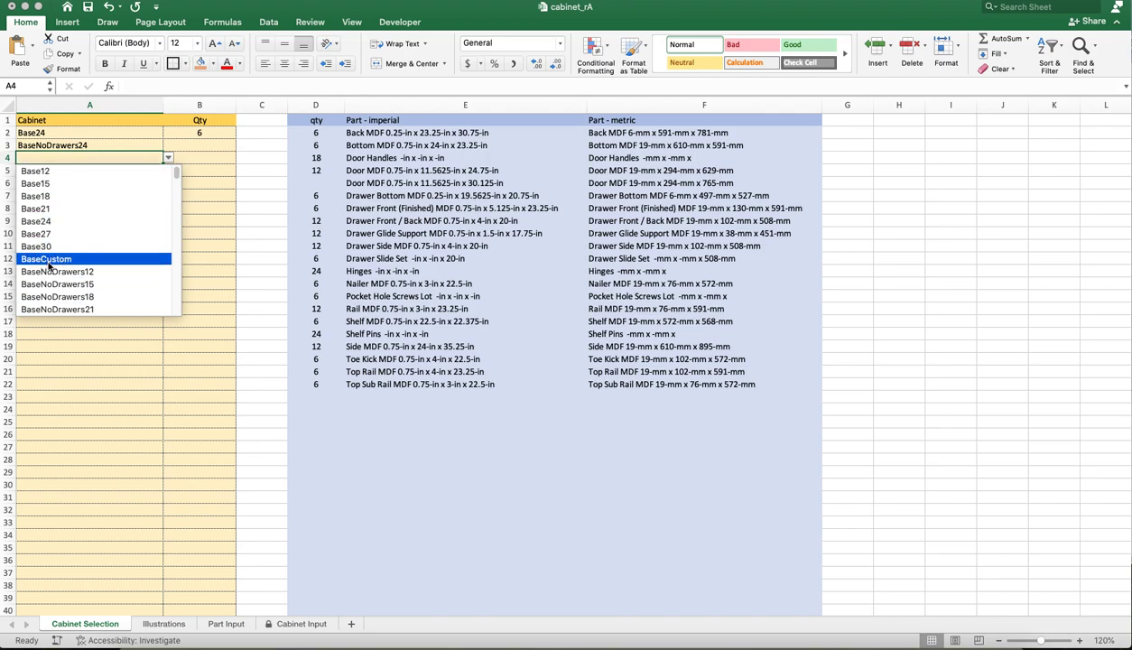
scroll(114, 261, "down", 3)
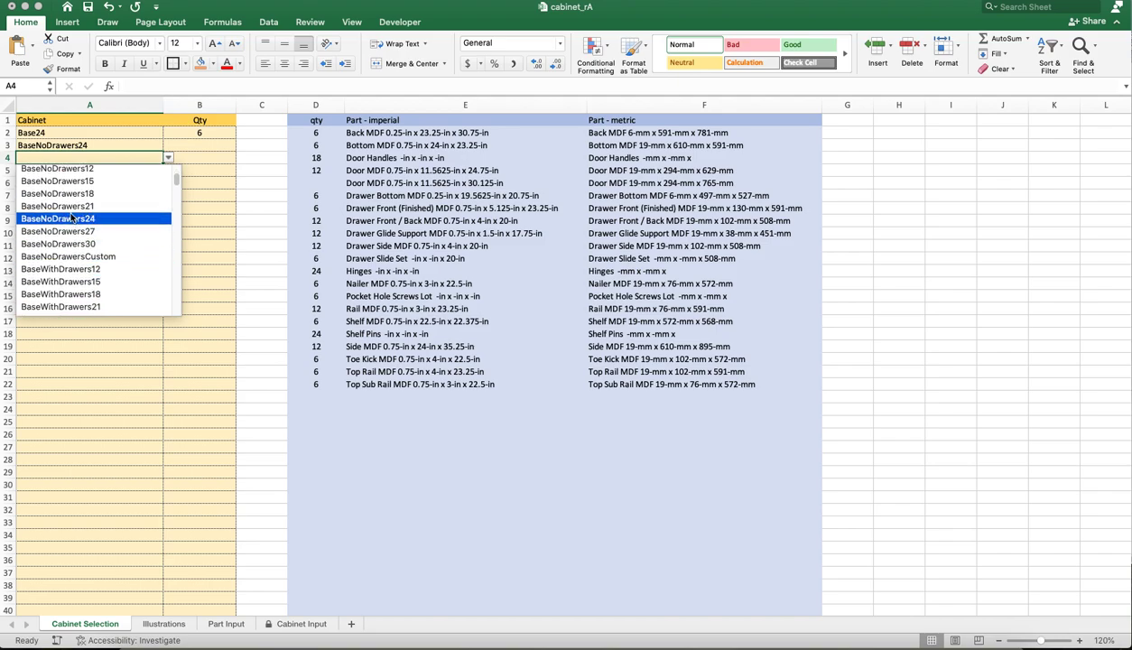
scroll(84, 230, "down", 3)
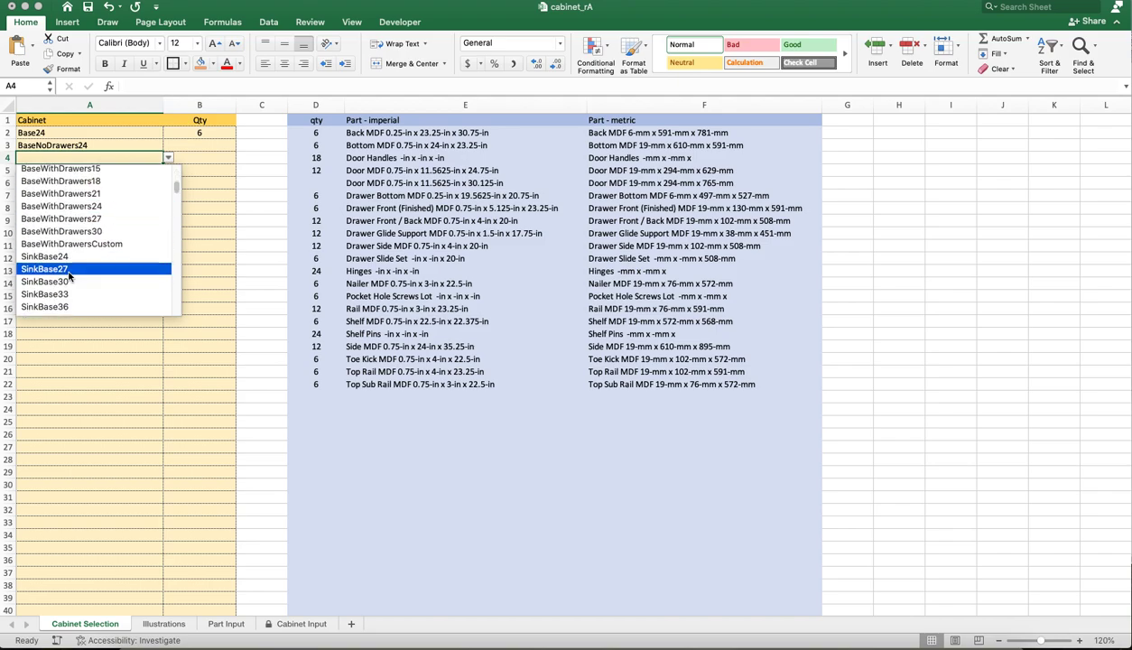
scroll(87, 249, "down", 5)
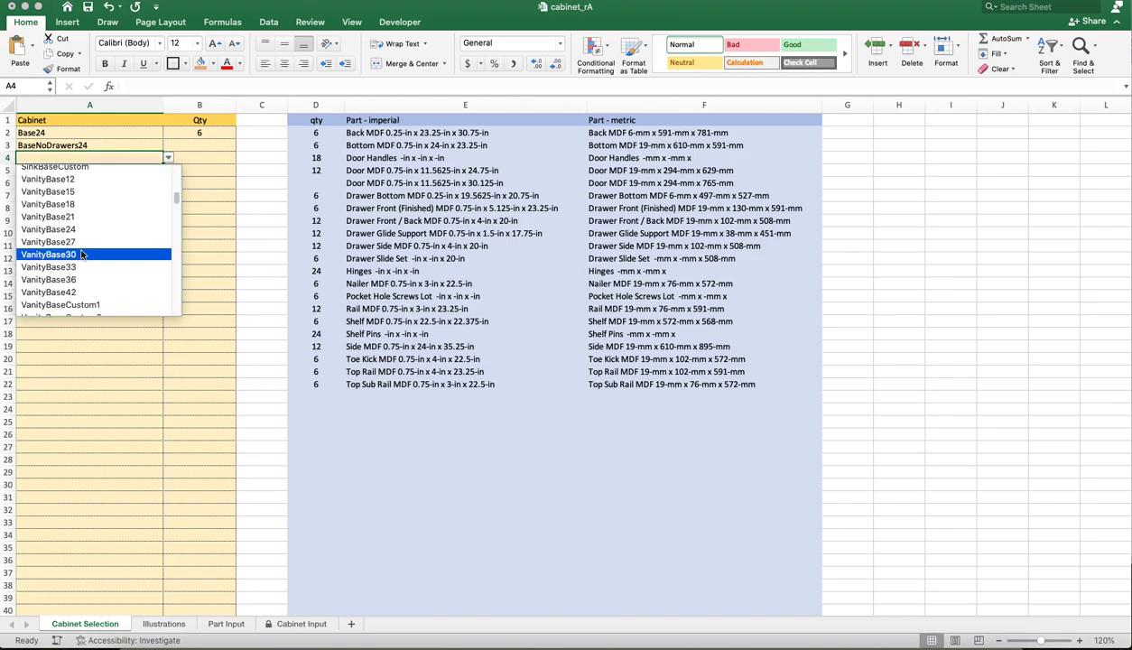
scroll(81, 255, "down", 3)
scroll(20, 240, "up", 3)
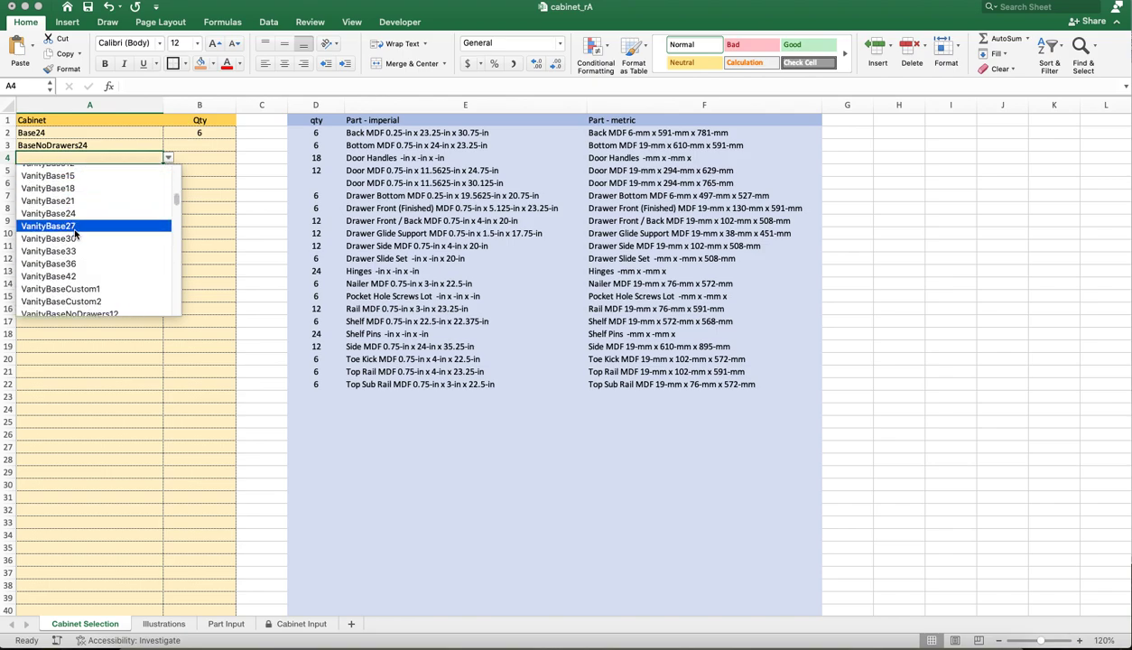
scroll(81, 261, "down", 3)
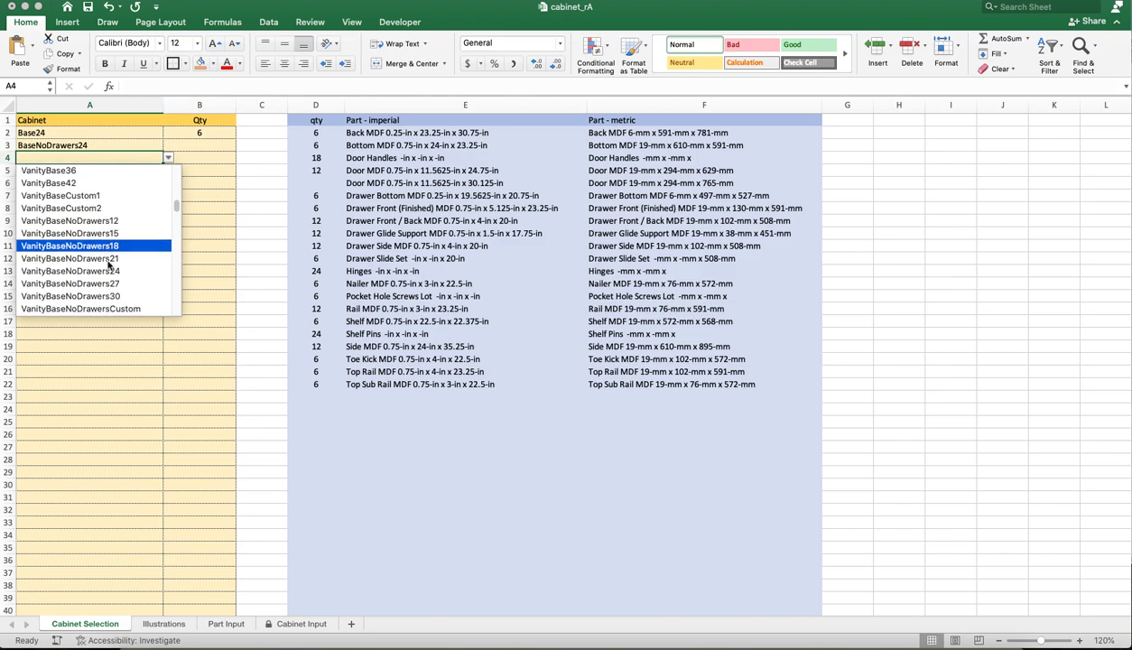
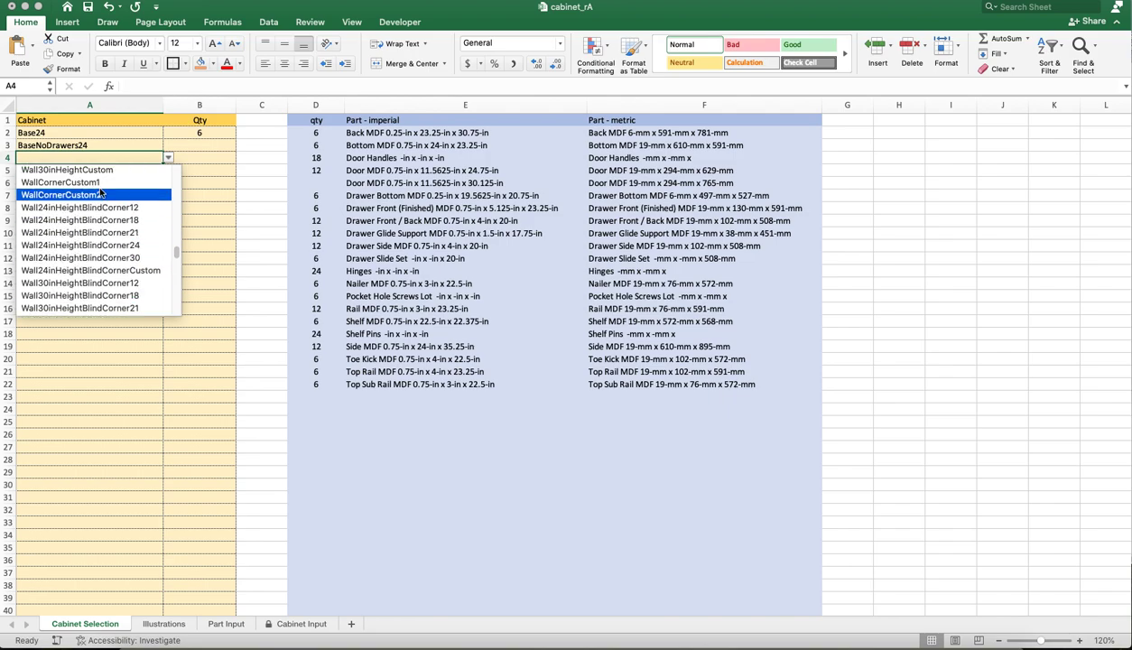
scroll(80, 188, "up", 2)
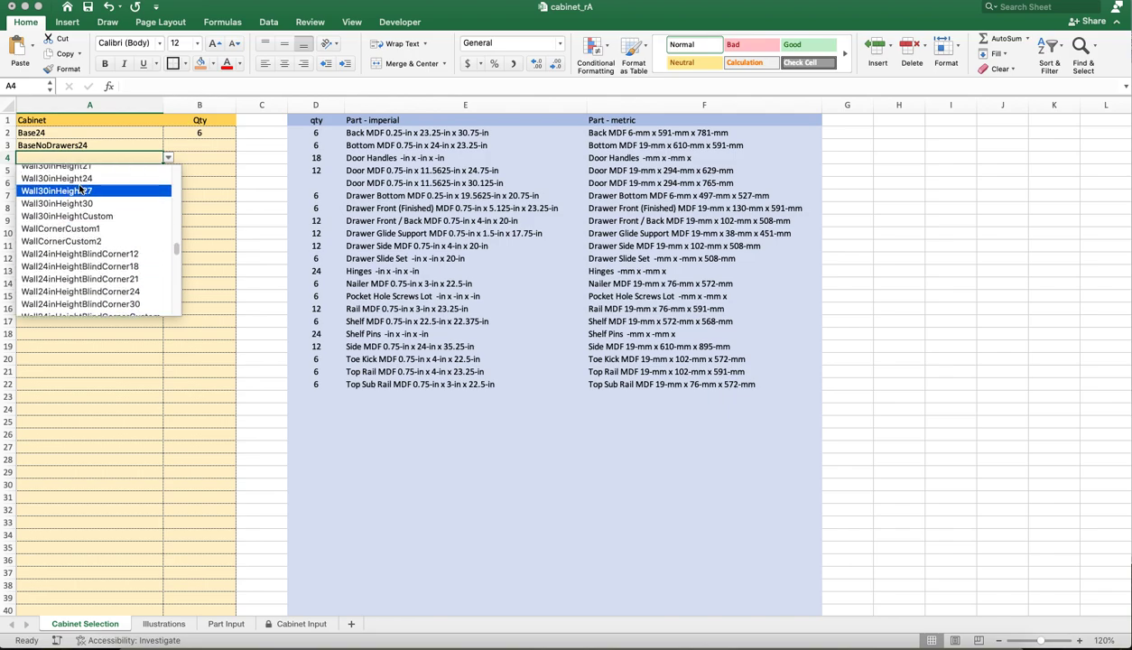
scroll(74, 200, "up", 3)
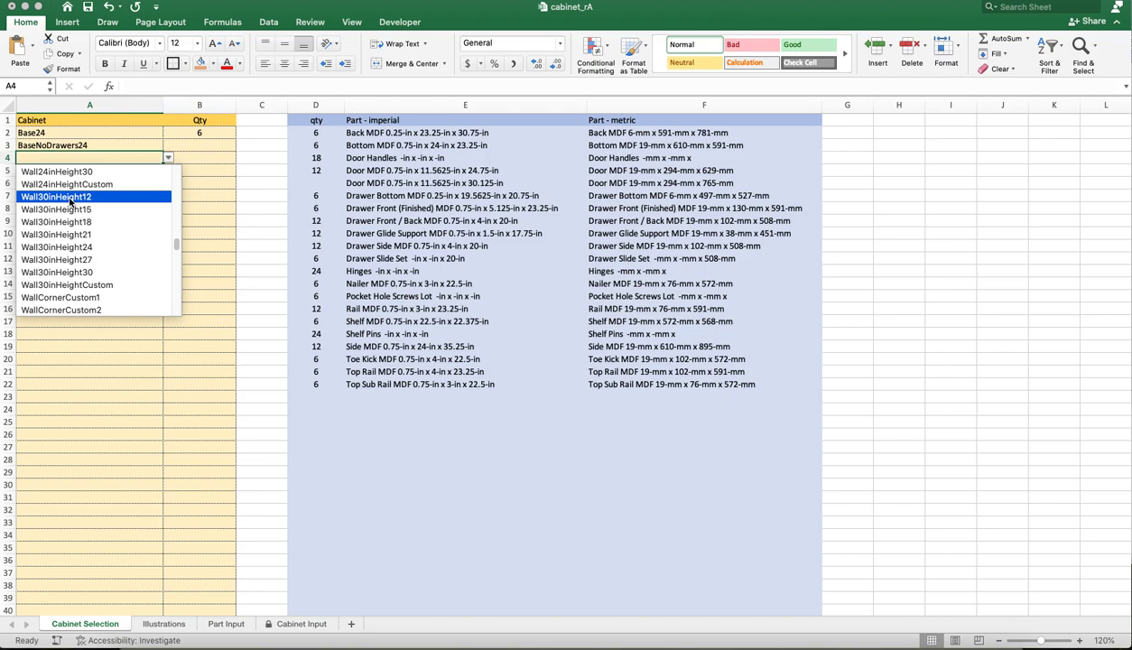
scroll(65, 217, "up", 1)
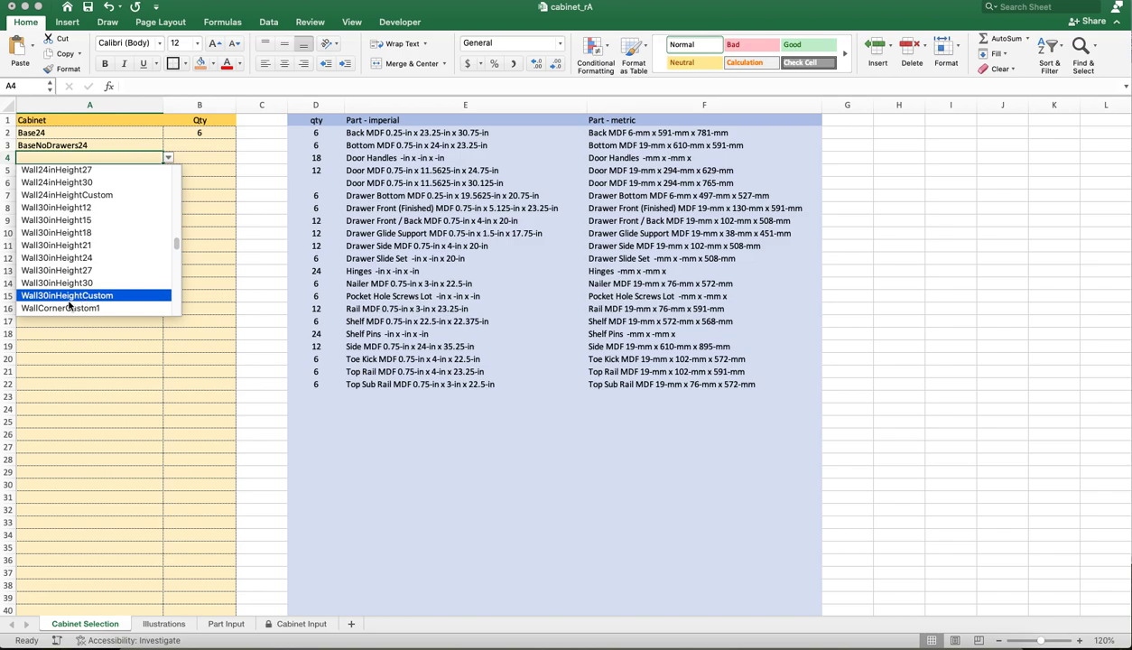
Choose Dresser30 as the cabinet type in cell A4.
scroll(90, 289, "down", 4)
scroll(95, 271, "down", 8)
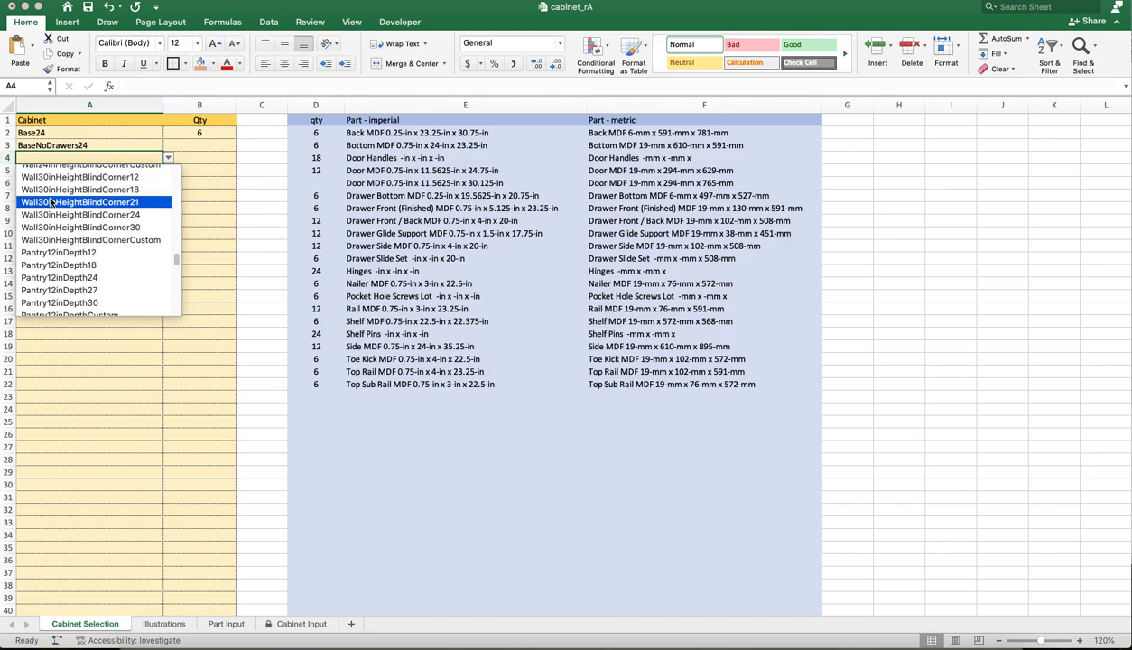
scroll(103, 241, "down", 3)
scroll(99, 241, "down", 3)
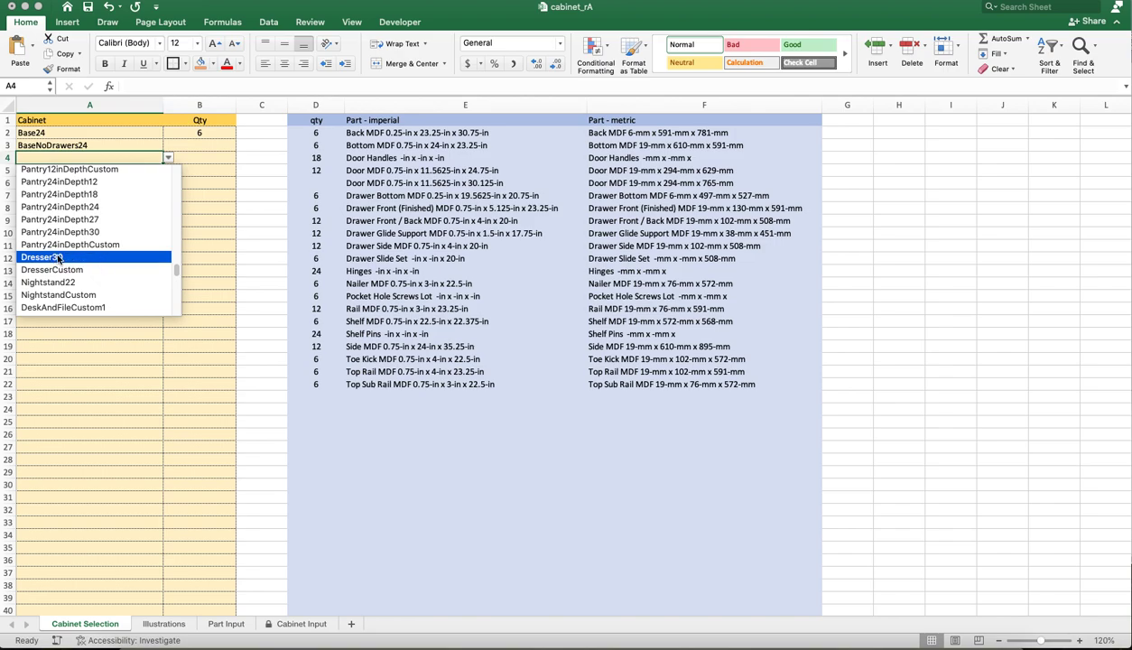
key("Return")
left_click(74, 397)
Choose EntertainmentCenter30 as the cabinet type in cell A5.
left_click(86, 169)
left_click(168, 171)
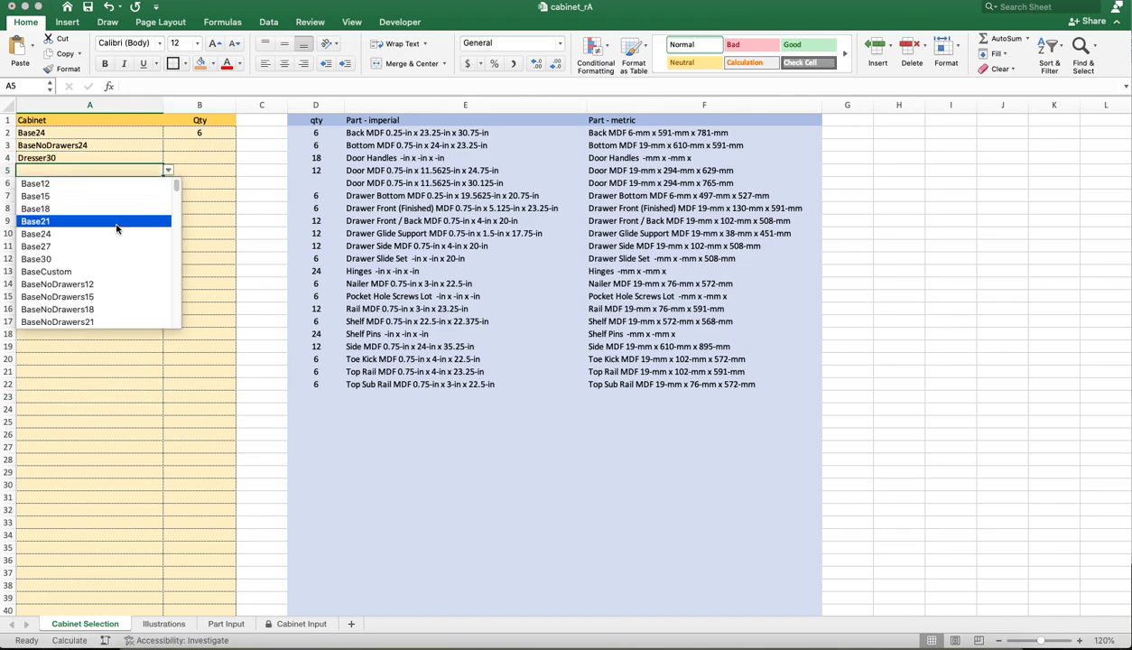
scroll(116, 228, "down", 15)
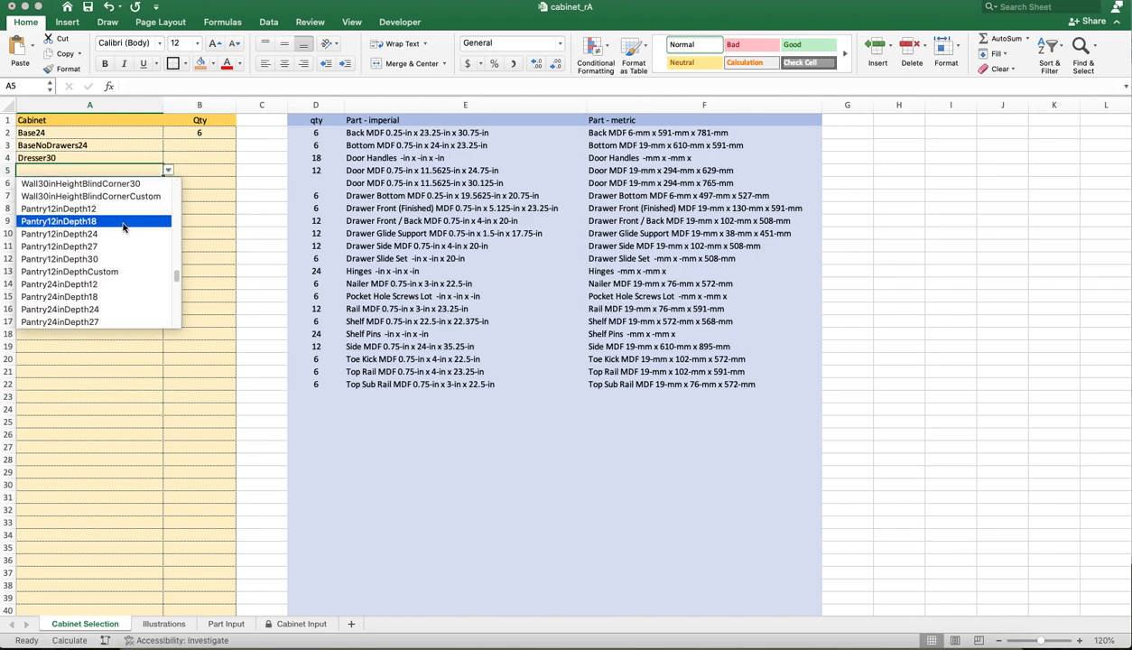
scroll(125, 225, "up", 5)
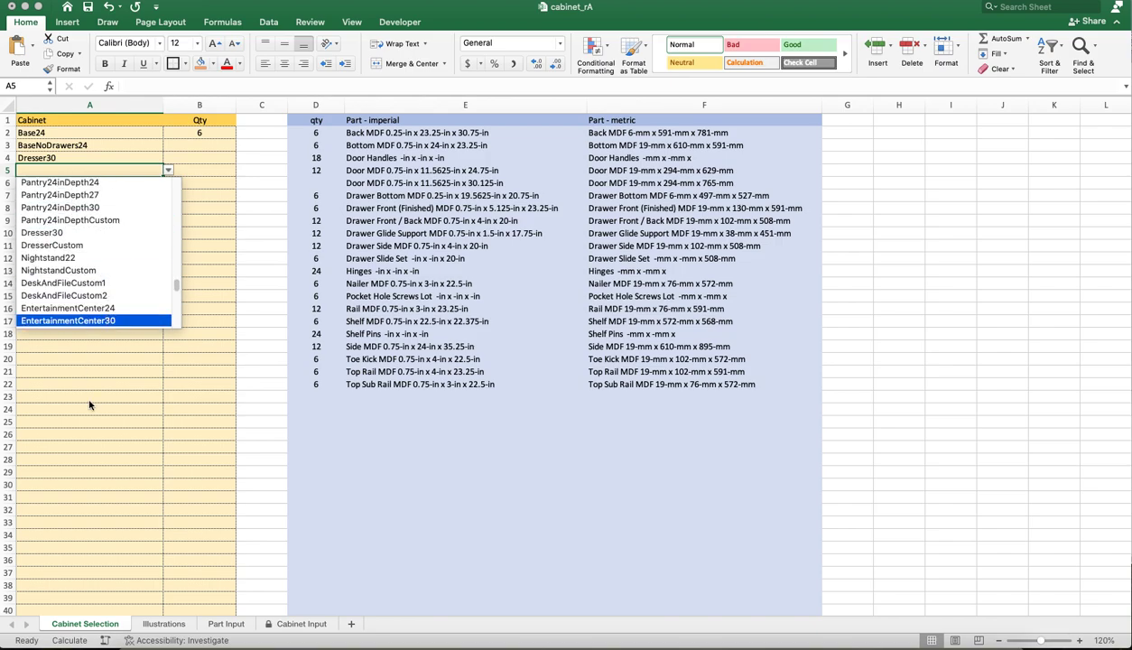
key("Return")
Choose BookcaseWidthx84 as the cabinet type in cell A6.
left_click(138, 179)
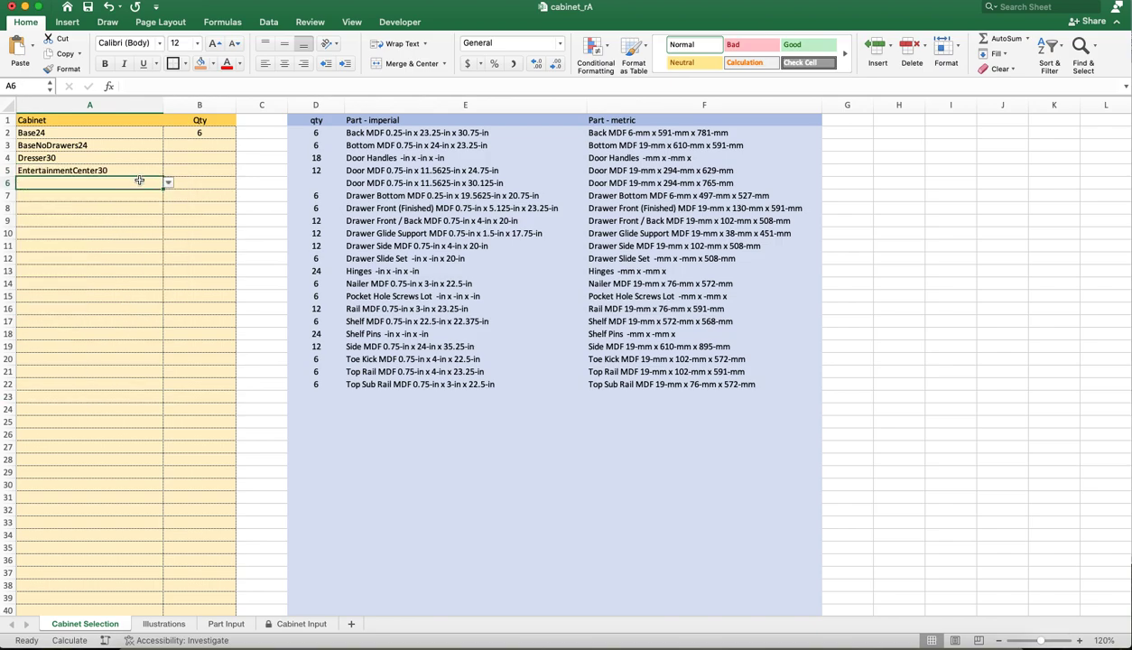
left_click(167, 182)
scroll(104, 253, "down", 15)
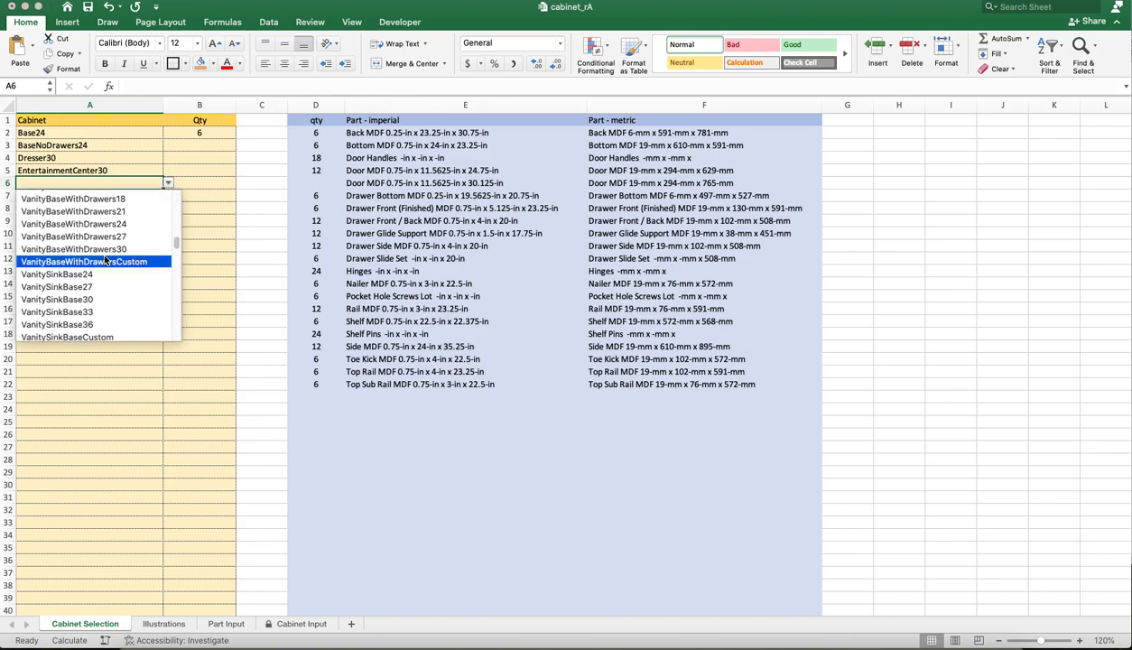
scroll(104, 259, "down", 15)
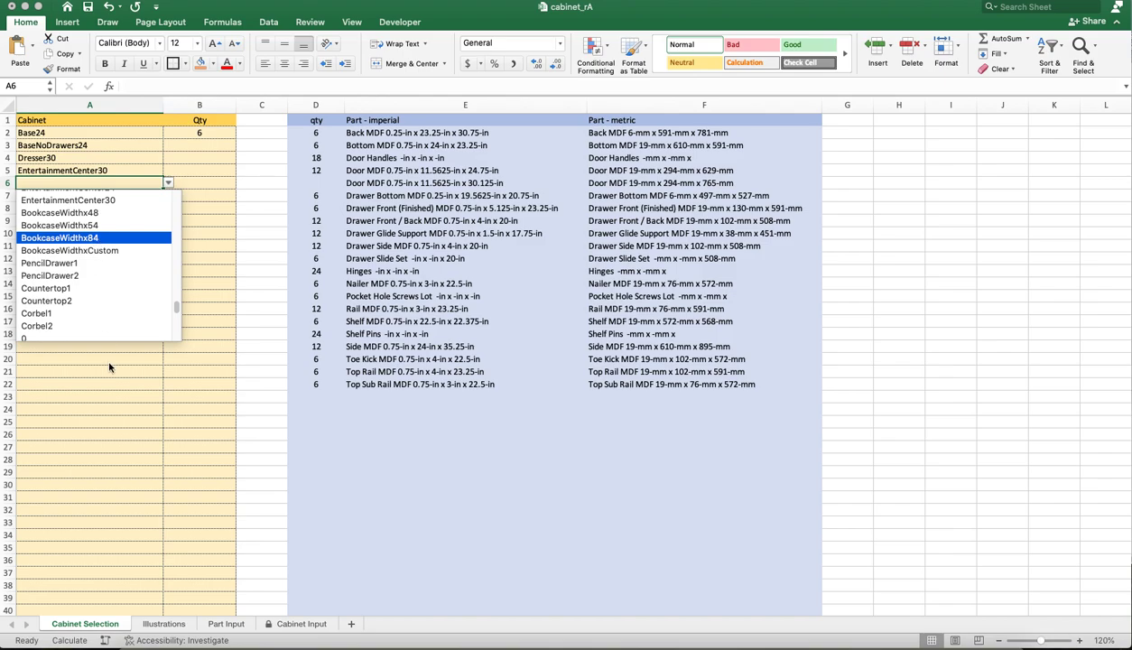
key("Return")
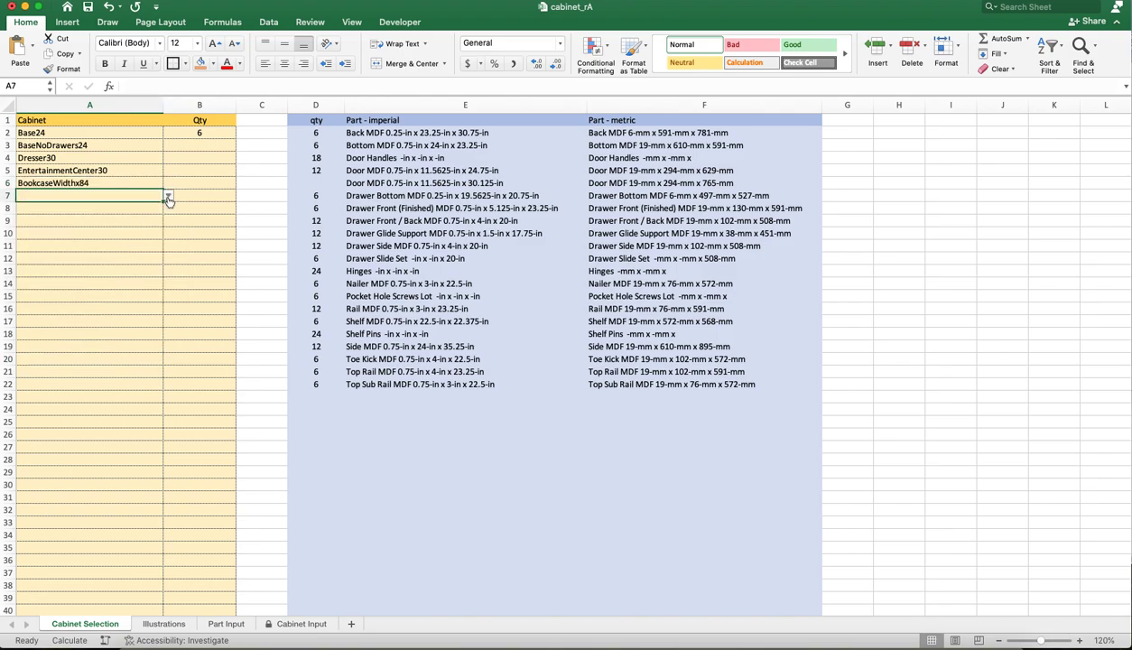
Choose VanityBase36 as the cabinet type in cell A7.
left_click(168, 197)
scroll(91, 261, "down", 10)
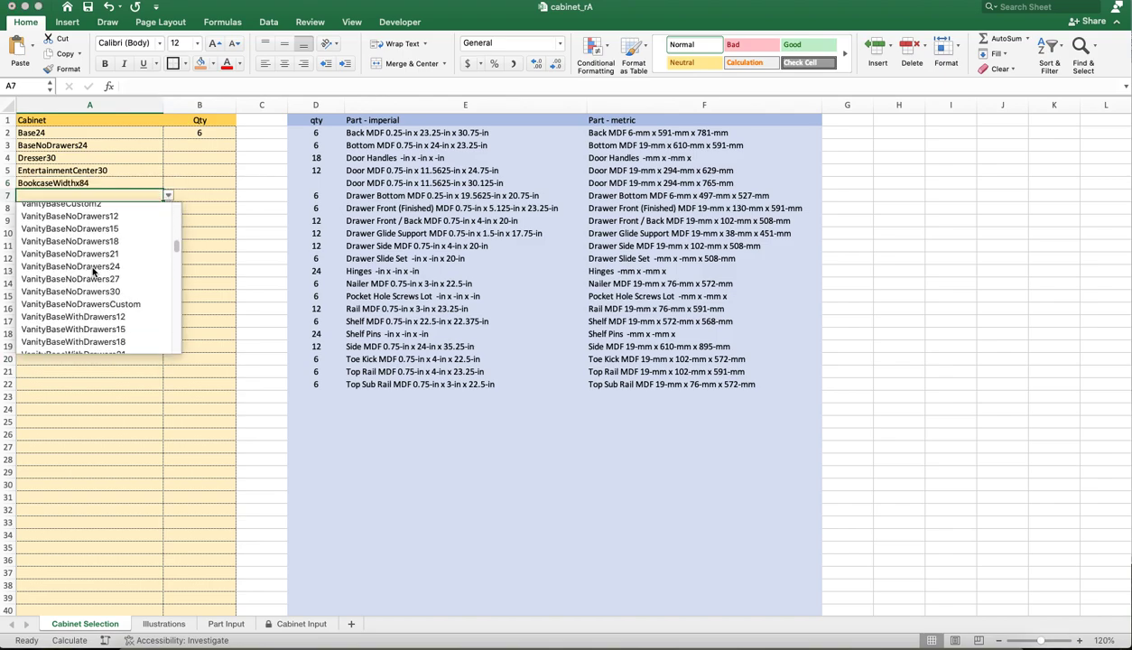
scroll(93, 271, "up", 3)
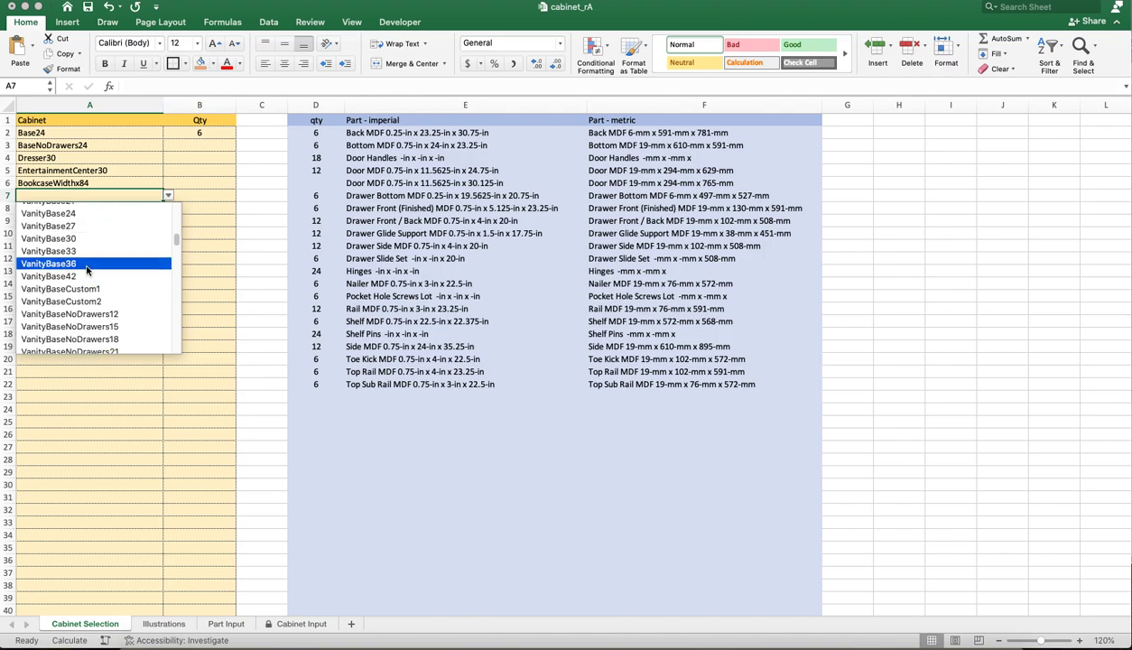
left_click(106, 414)
Choose Pantry24inDepth27 as the cabinet type in cell A8.
left_click(155, 207)
left_click(168, 207)
scroll(88, 297, "down", 20)
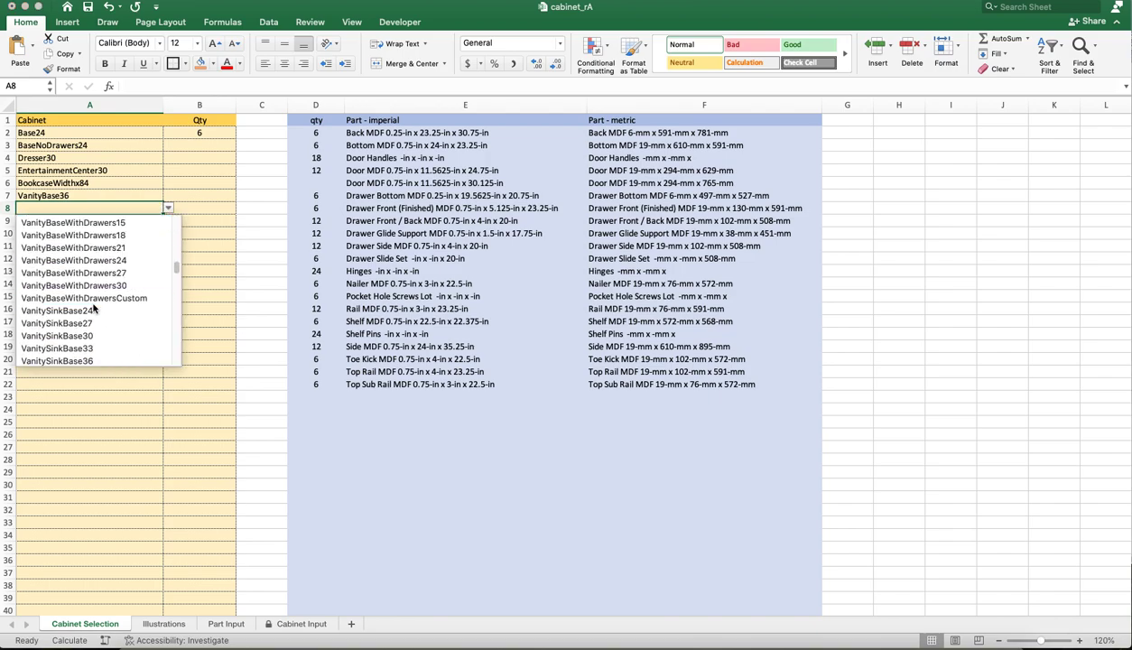
scroll(94, 309, "up", 5)
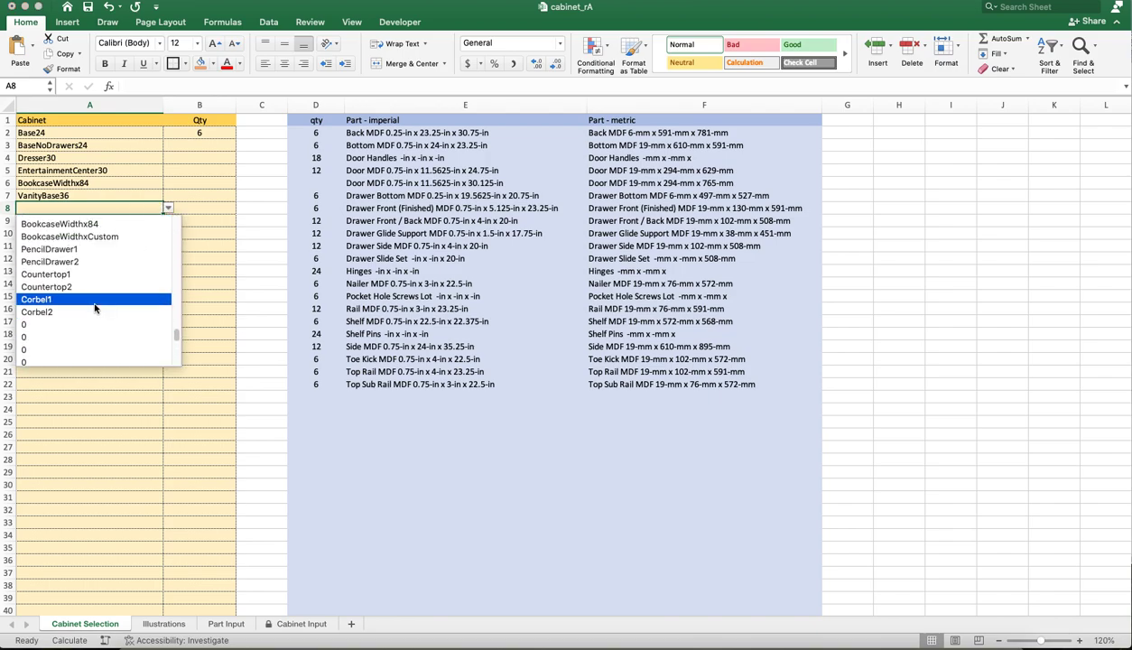
scroll(90, 297, "up", 10)
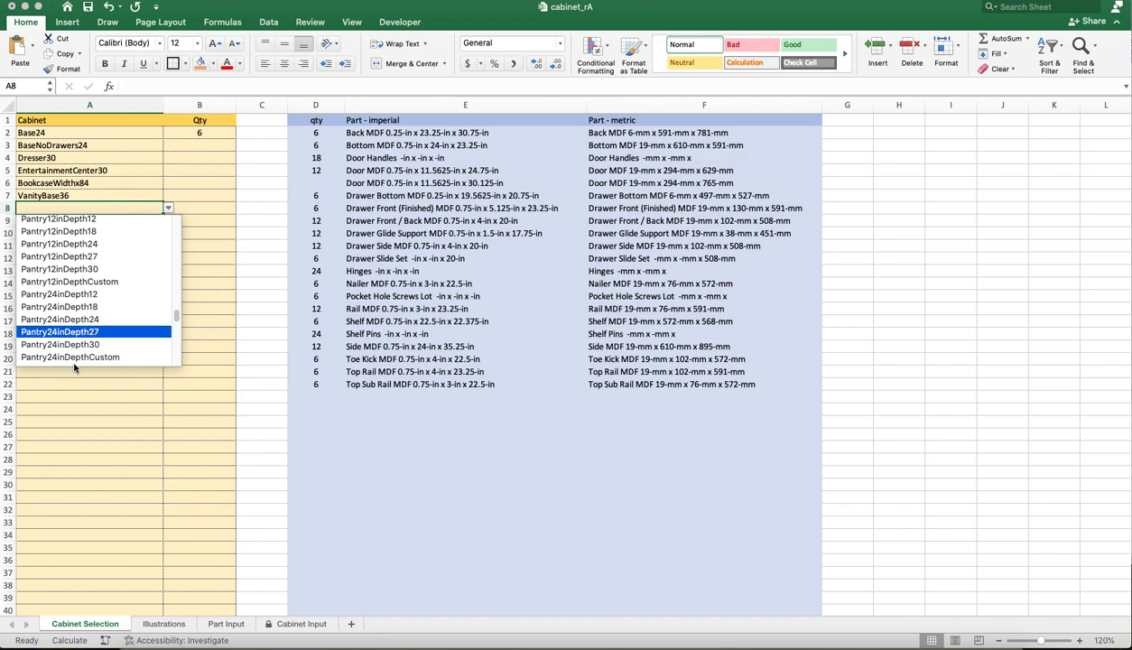
key("Return")
left_click(70, 398)
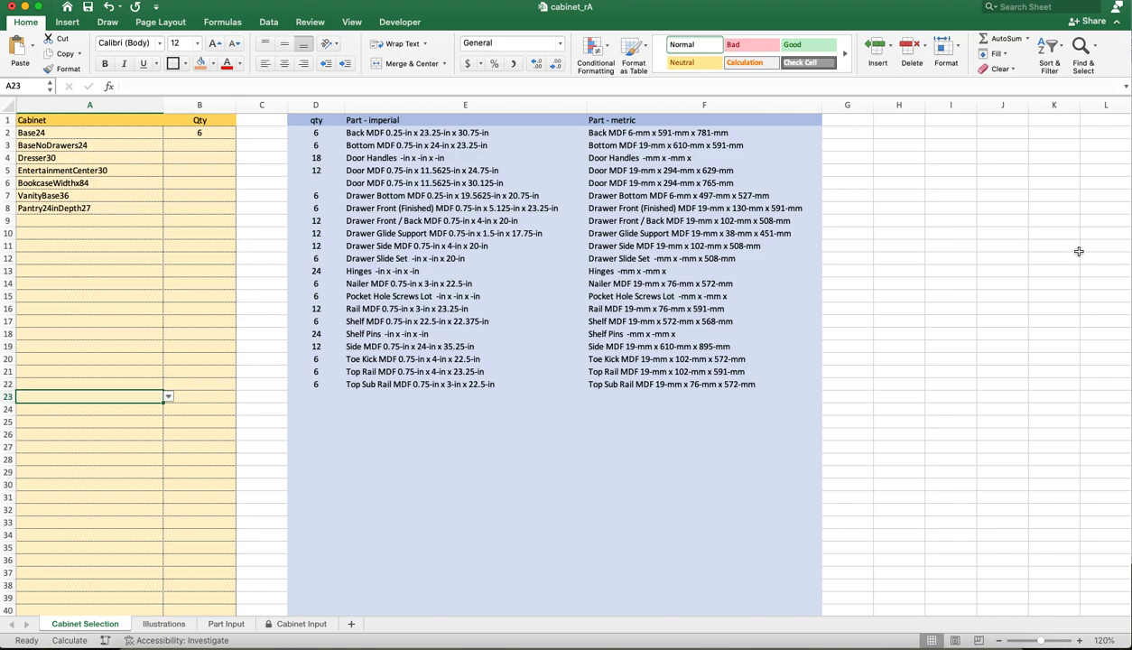
Recalculate the parts list for the selected cabinet types and look through its imperial and metric parts.
double_click(946, 232)
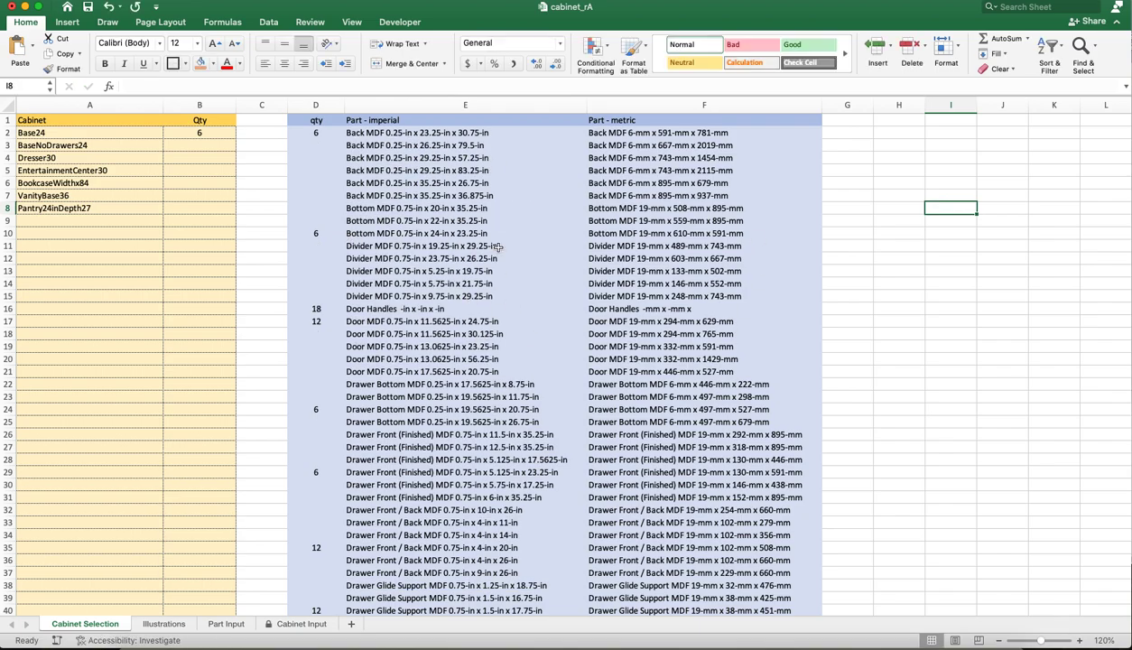
scroll(634, 385, "down", 1)
scroll(635, 386, "down", 15)
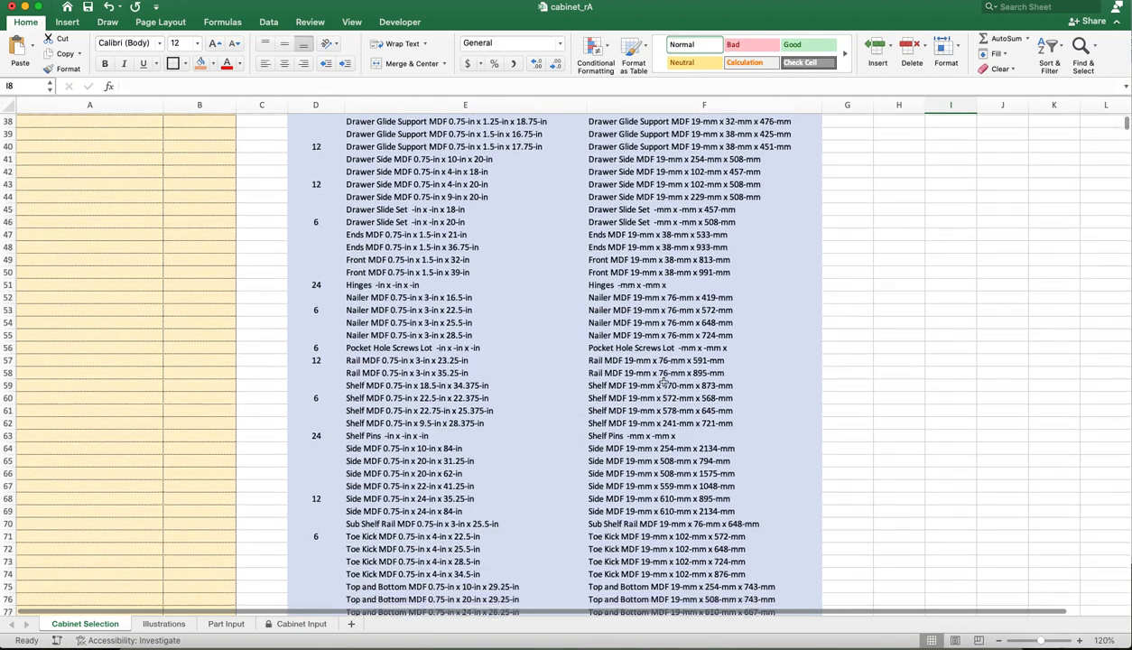
scroll(708, 386, "up", 15)
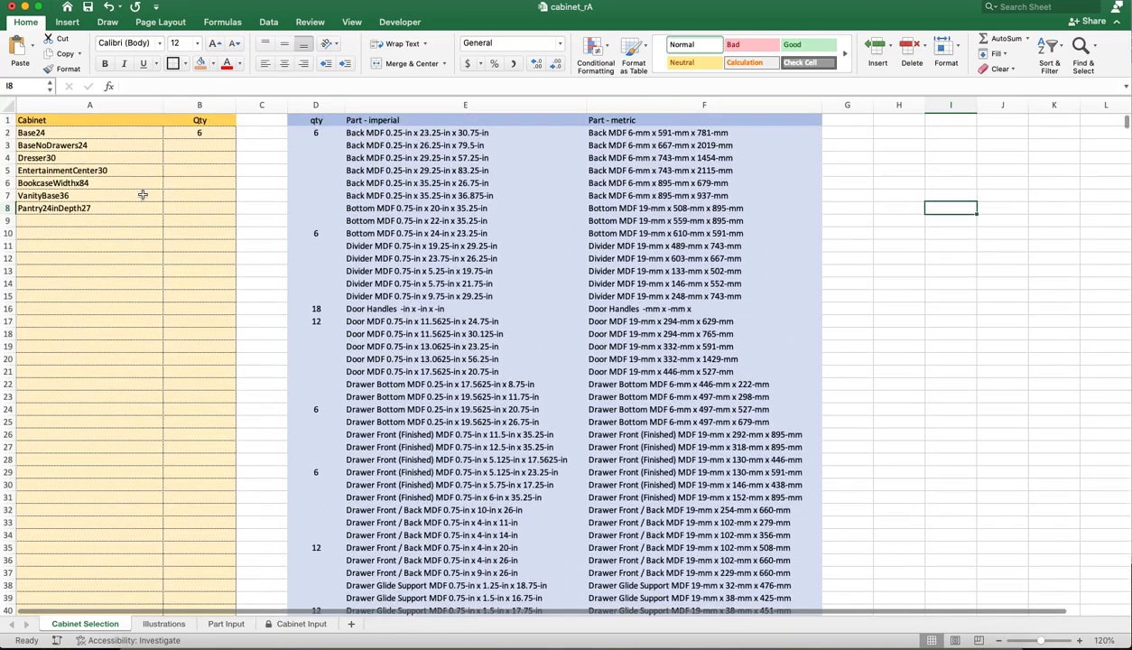
Check the empty quantity cells beside the chosen cabinet types and look through the generated parts list.
left_click_drag(199, 147, 200, 207)
left_click(903, 246)
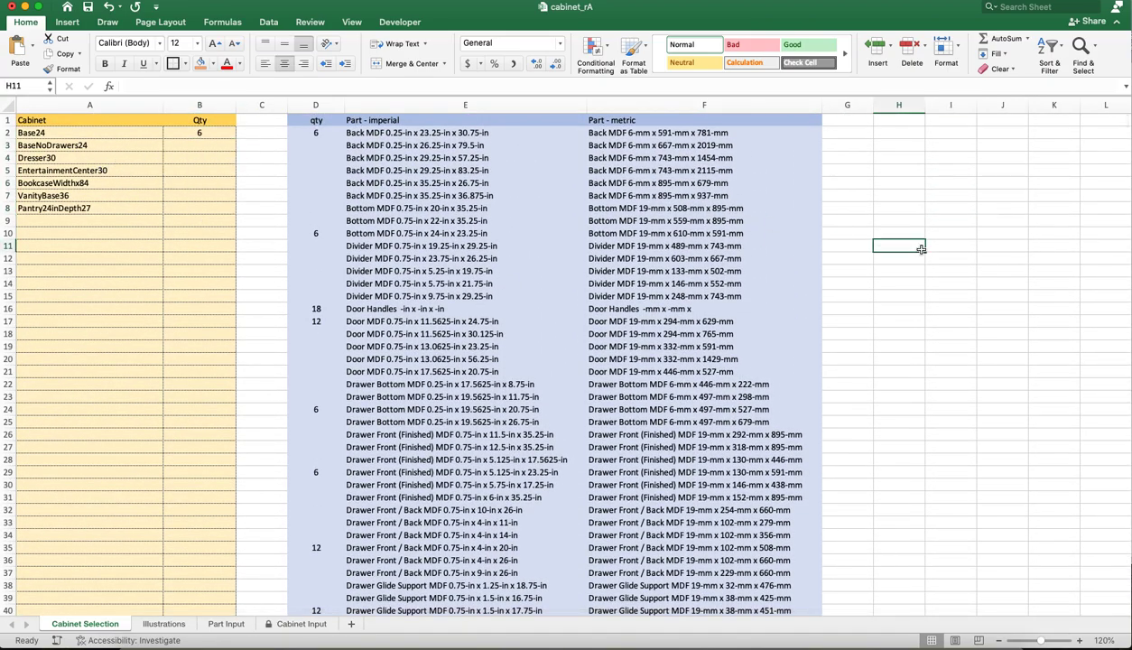
scroll(903, 348, "down", 8)
scroll(914, 353, "down", 15)
scroll(914, 353, "up", 20)
scroll(892, 343, "up", 1)
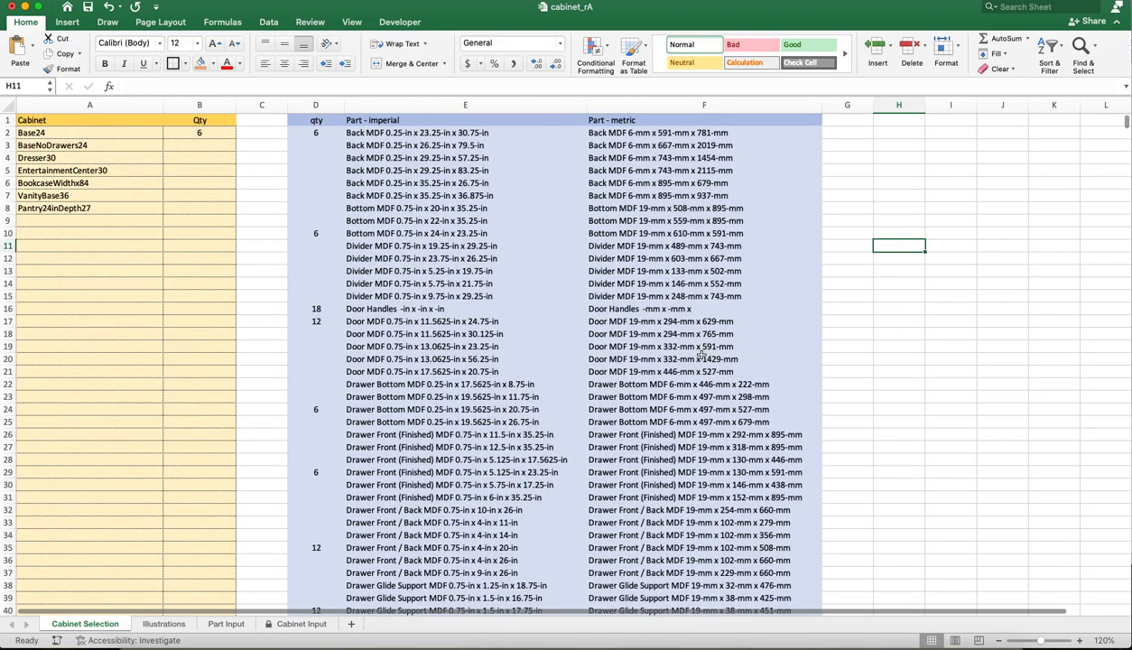
Set the quantities to 2 for BaseNoDrawers24, 6 for Dresser30 and 1 for EntertainmentCenter30.
left_click(217, 146)
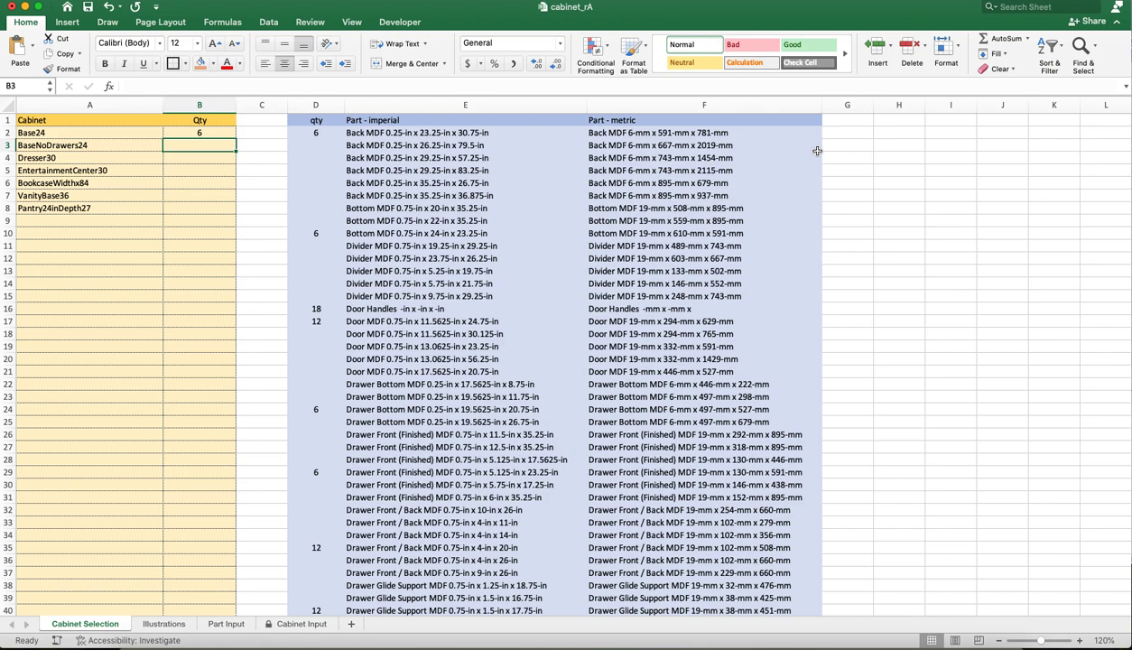
type("2")
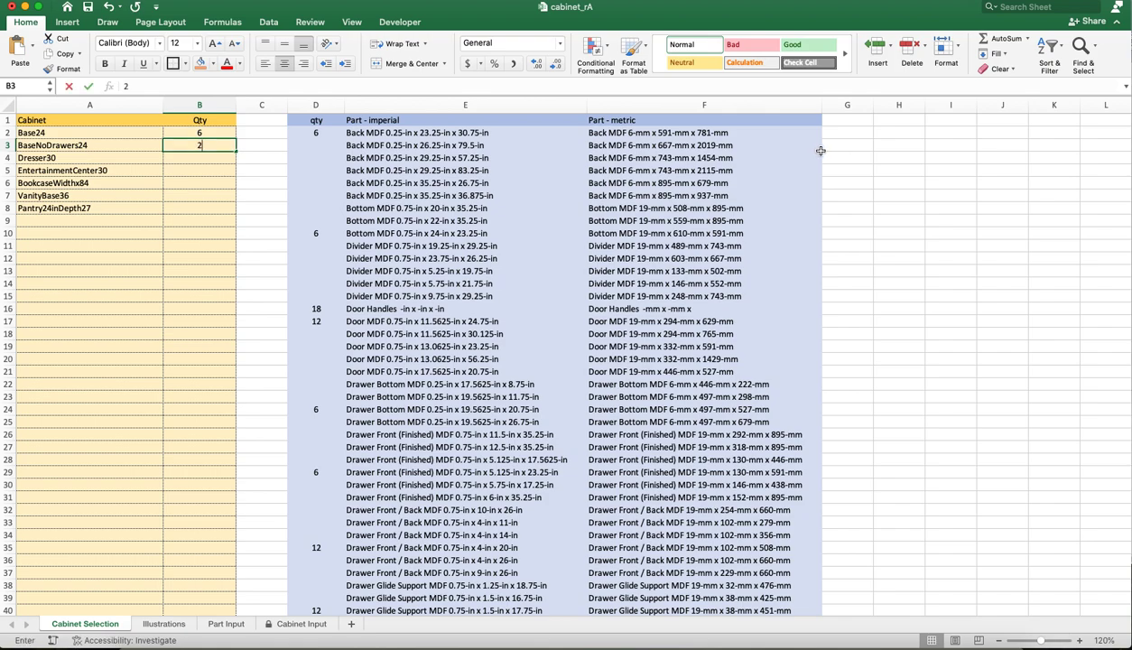
key("Return")
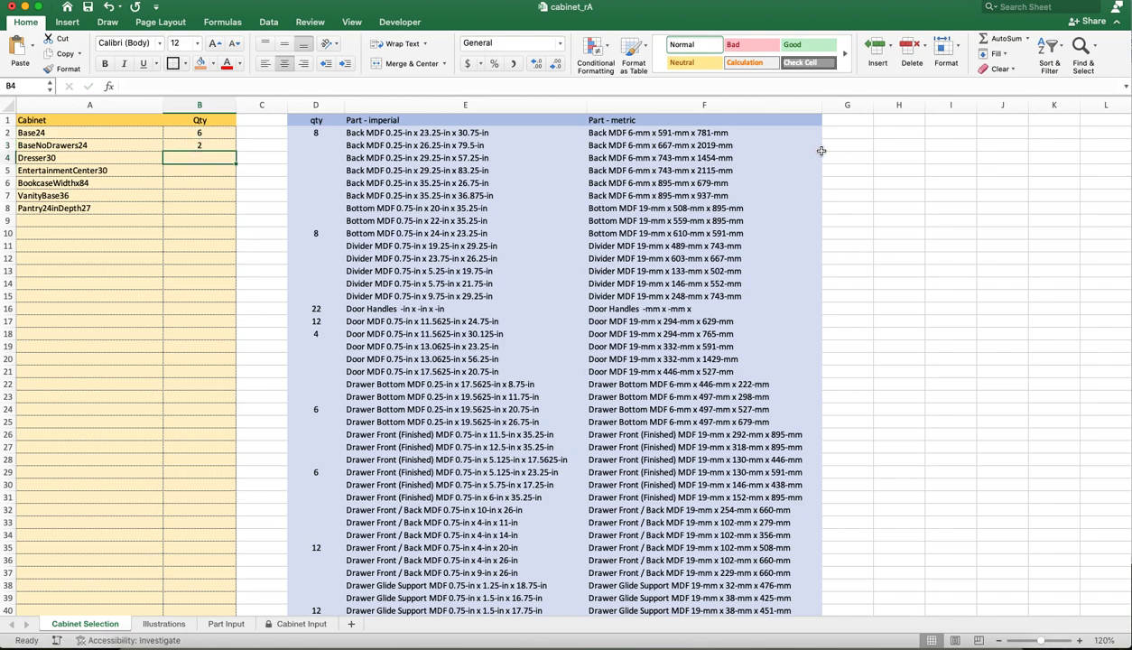
type("6")
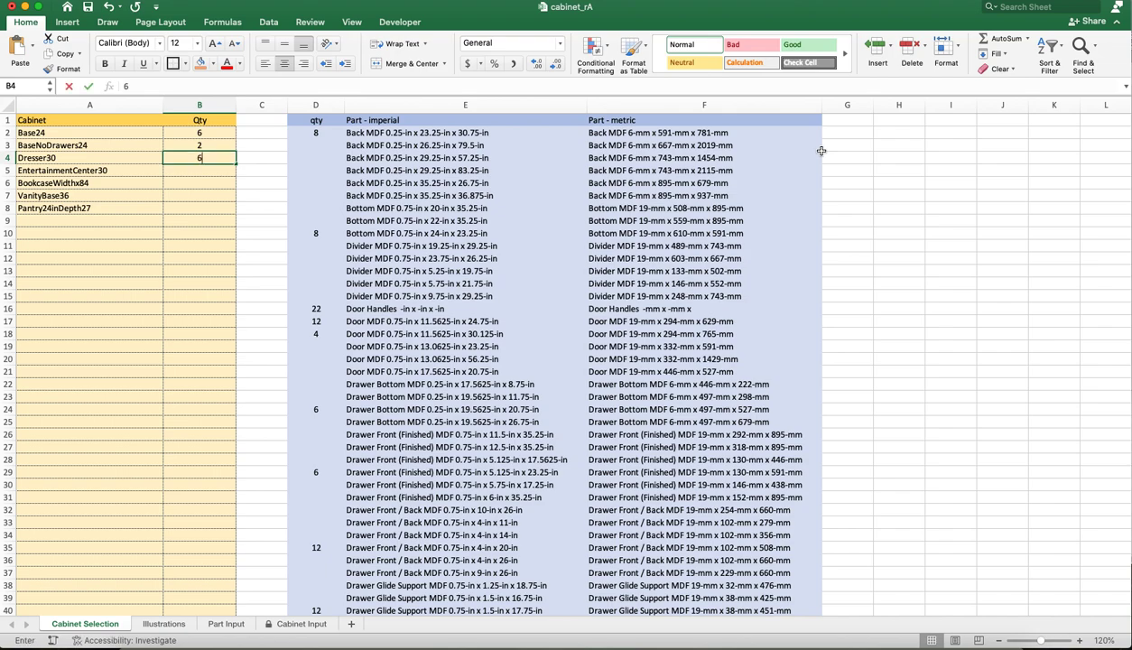
key("Return")
type("1")
key("Return")
Set the quantities to 2 for BookcaseWidthx84, 4 for VanityBase36 and 2 for Pantry24inDepth27.
type("2")
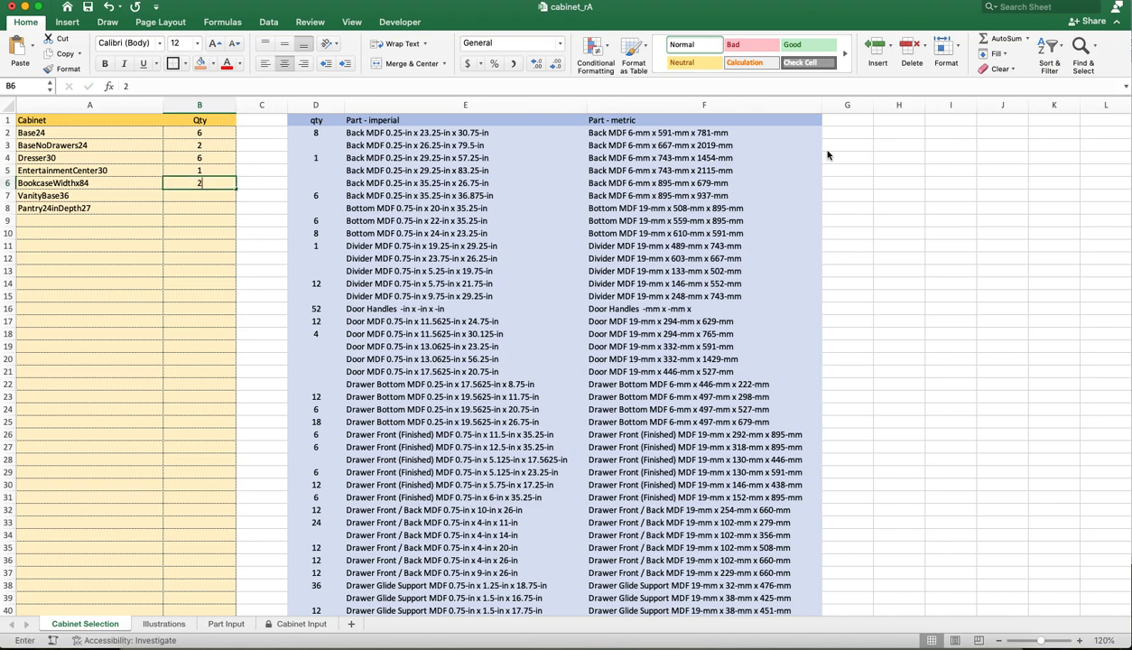
key("Return")
type("4")
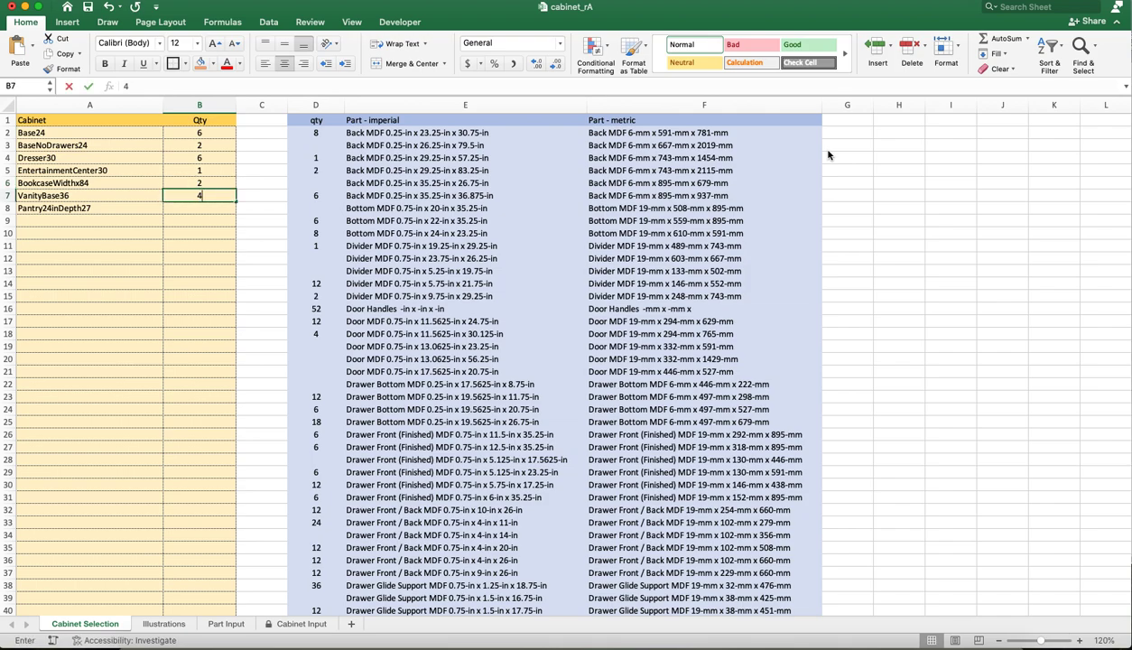
key("Return")
type("2")
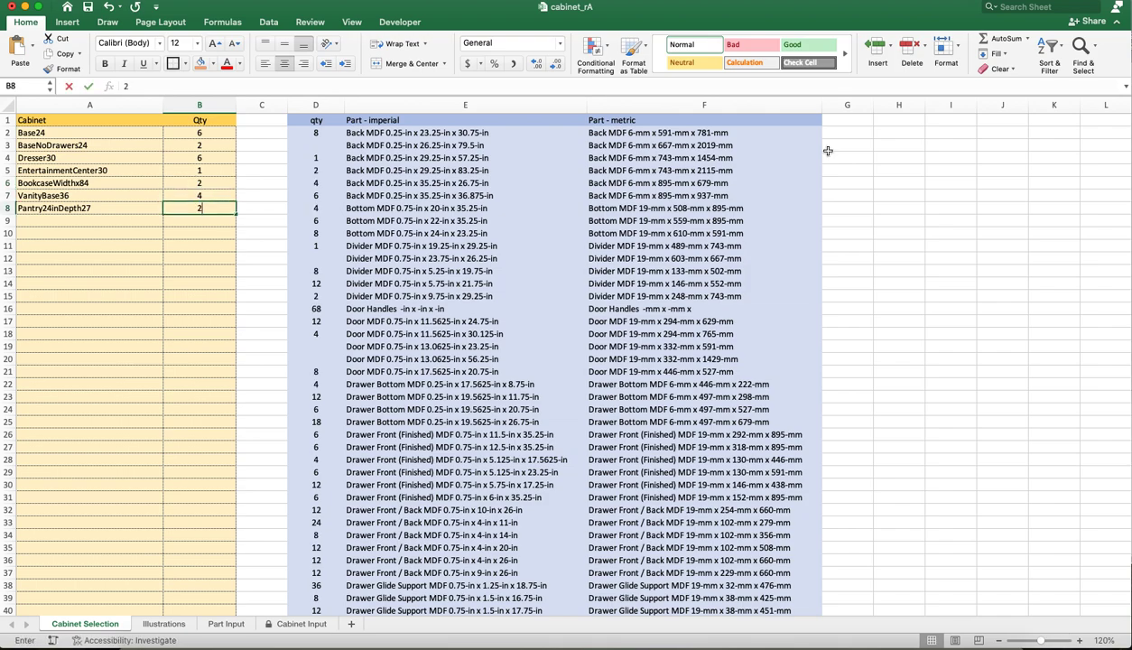
left_click(935, 280)
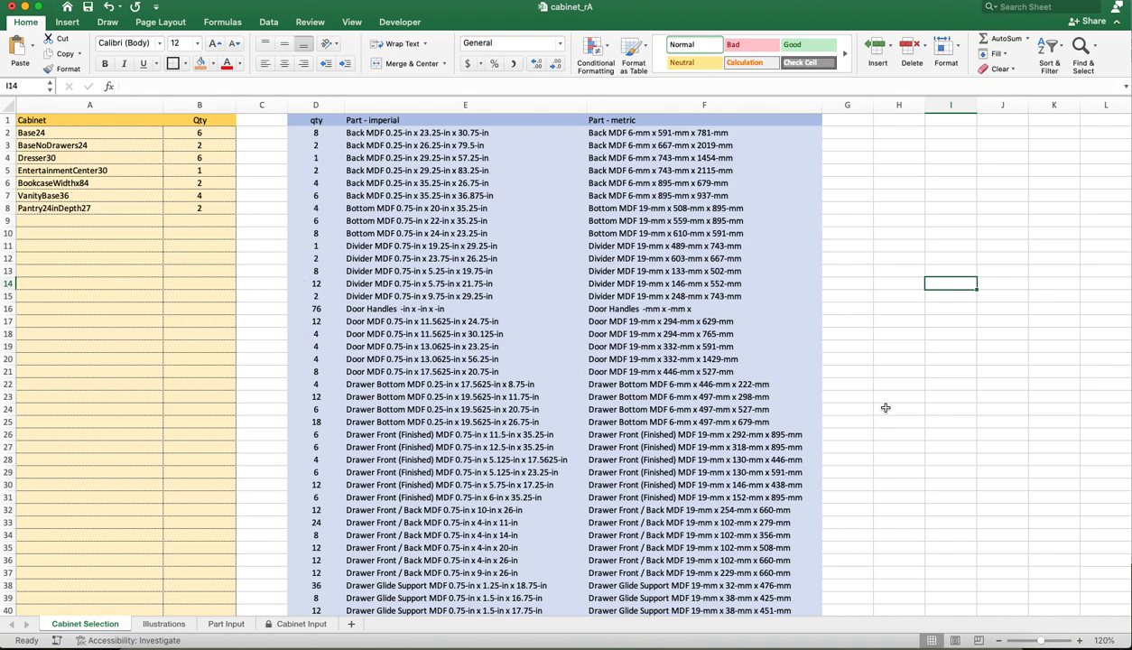
left_click(869, 244)
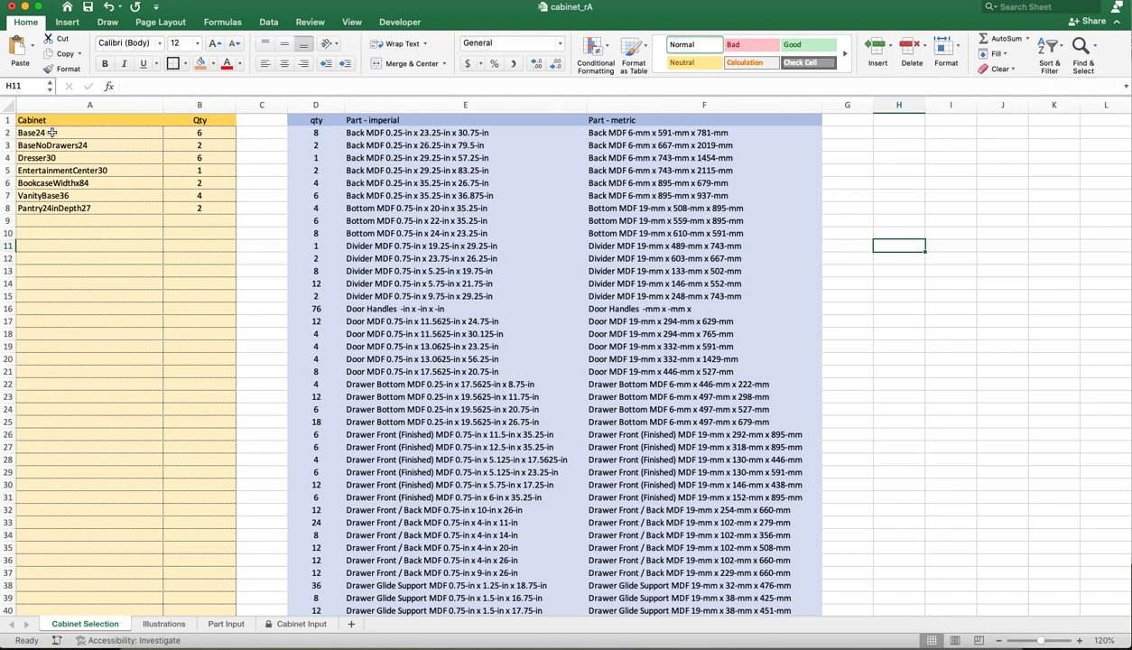
Review the cabinet types and their quantities row by row, from Base24 through Pantry24inDepth27.
left_click_drag(58, 132, 184, 206)
left_click(128, 236)
left_click(51, 133)
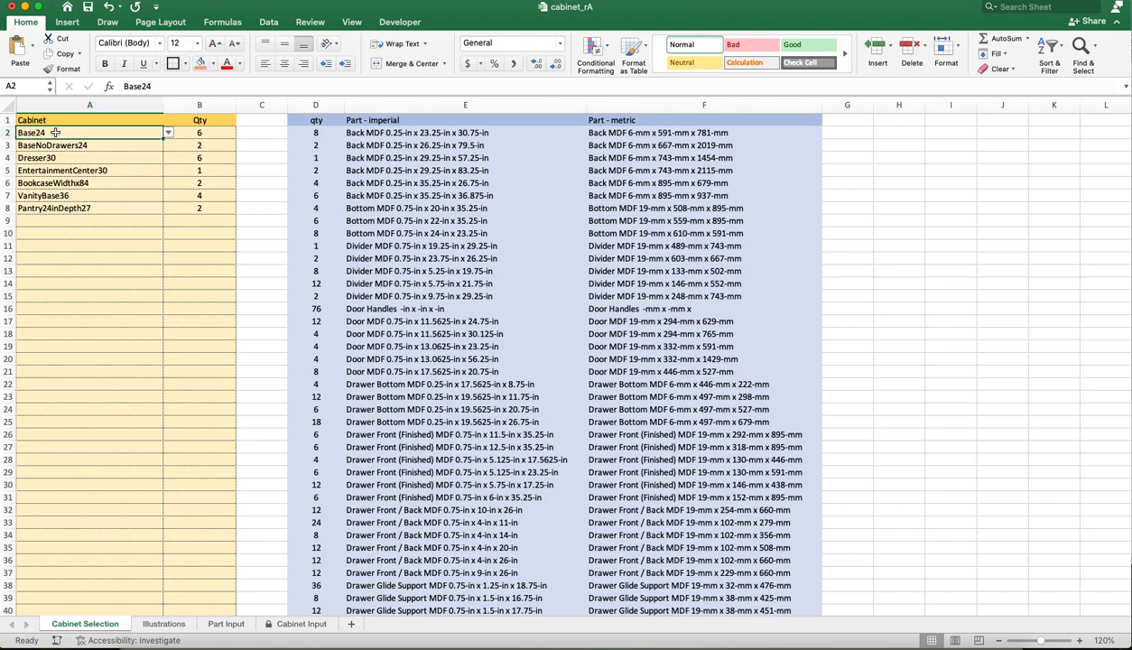
left_click_drag(60, 132, 196, 135)
left_click_drag(90, 145, 169, 145)
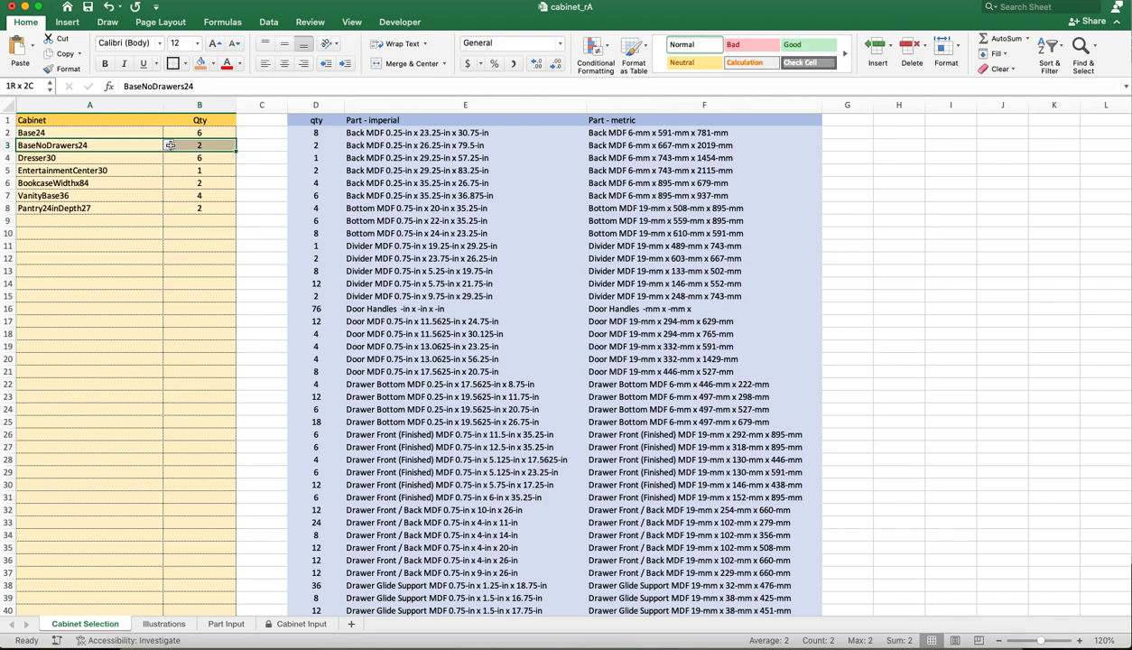
left_click_drag(170, 145, 172, 171)
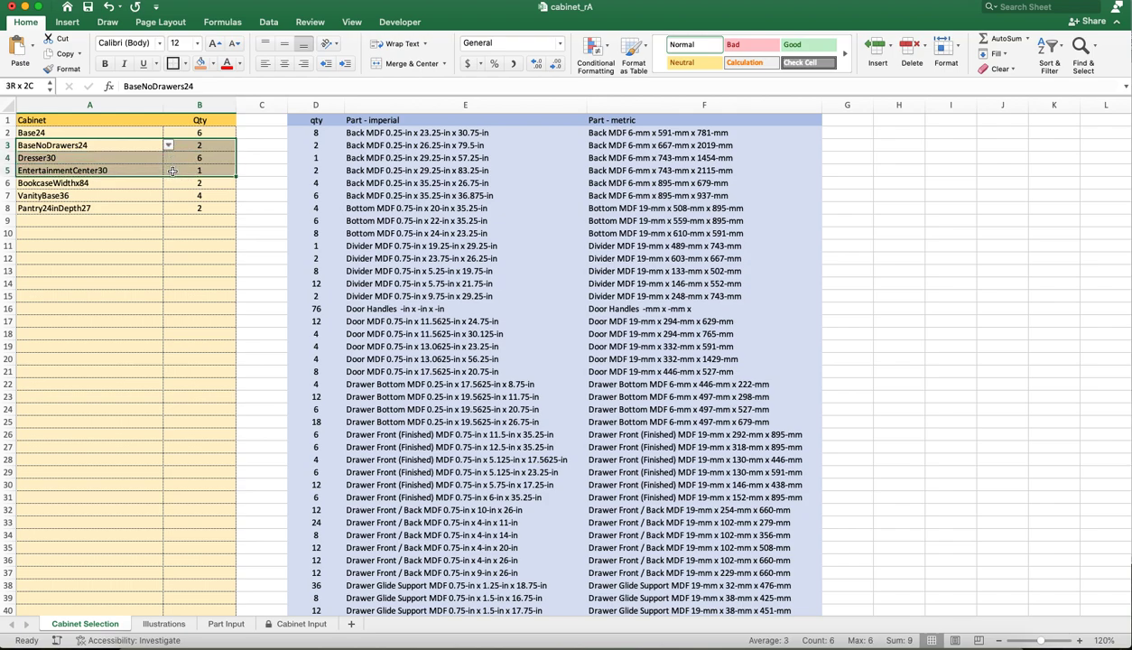
left_click_drag(172, 171, 177, 187)
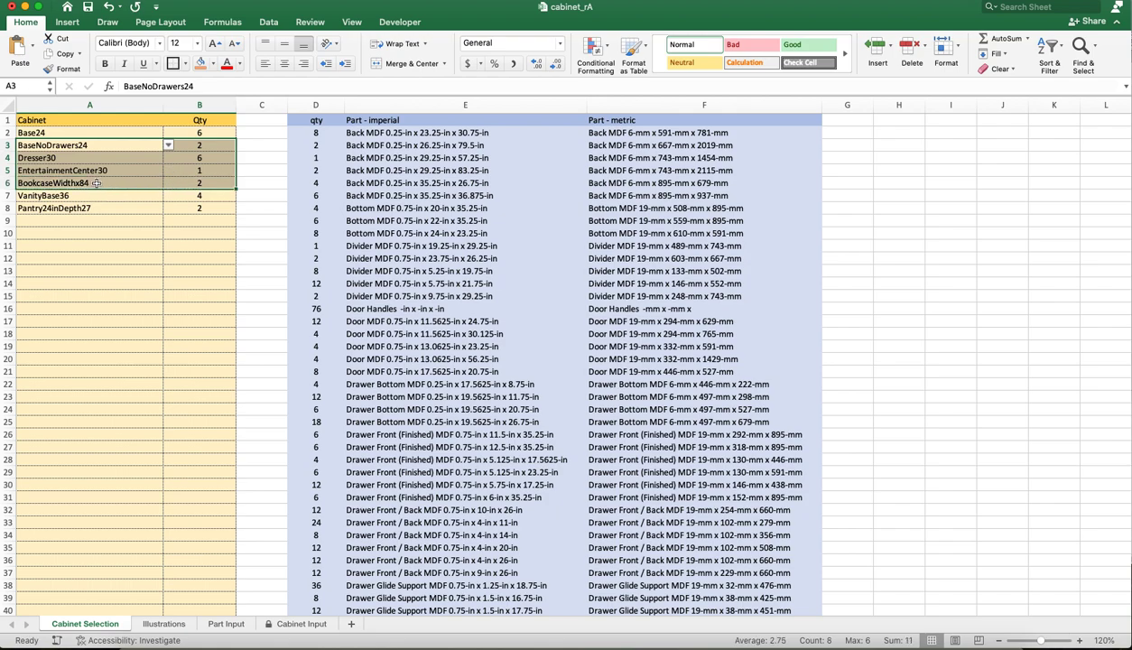
mouse_move(160, 194)
left_mouse_down()
mouse_move(173, 194)
mouse_move(149, 208)
mouse_move(170, 208)
left_mouse_up()
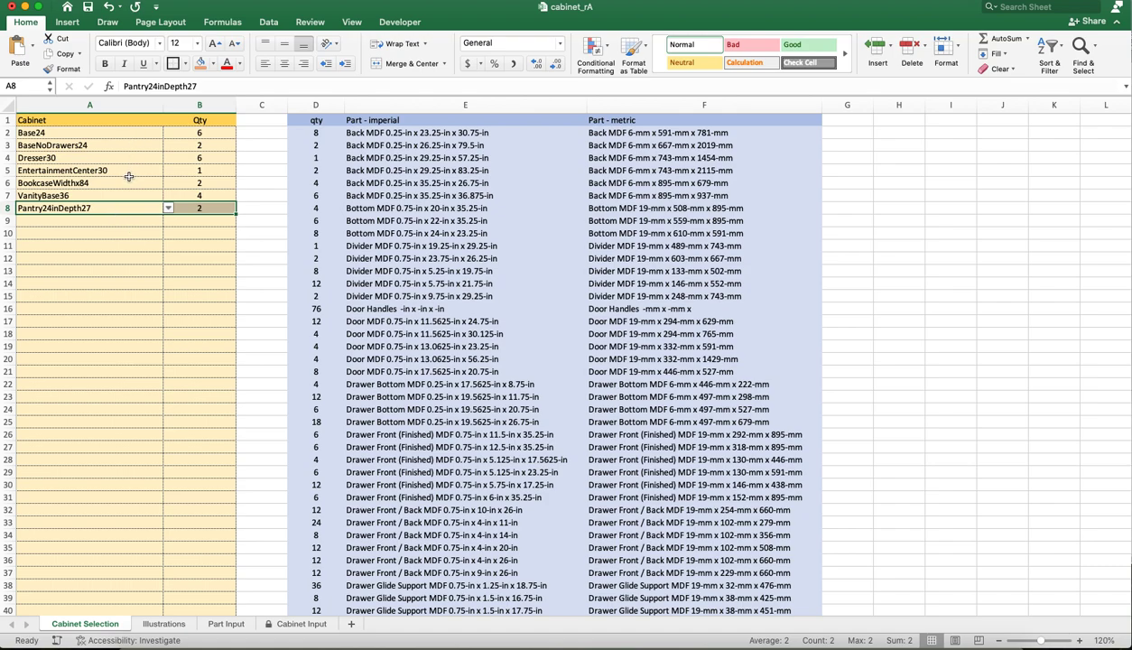
left_click(136, 256)
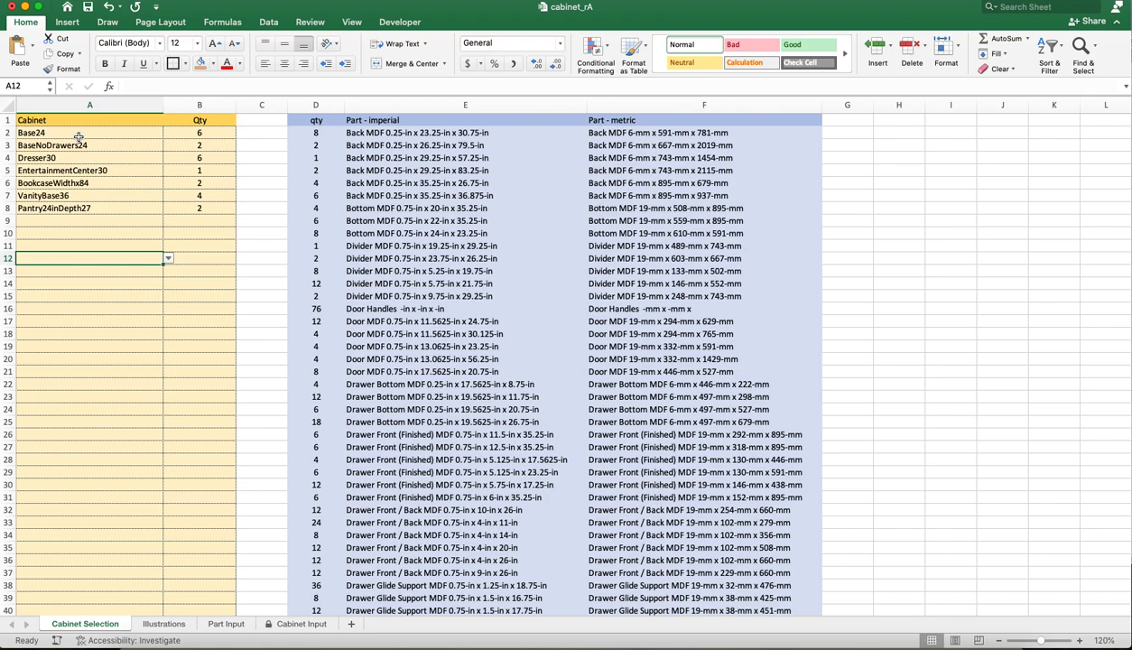
mouse_move(77, 136)
left_mouse_down()
mouse_move(185, 152)
mouse_move(194, 208)
left_mouse_up()
left_click(97, 258)
Examine the updated parts list, including the Pocket Hole Screws Lot and Hinges rows in the imperial and metric columns.
scroll(723, 321, "down", 18)
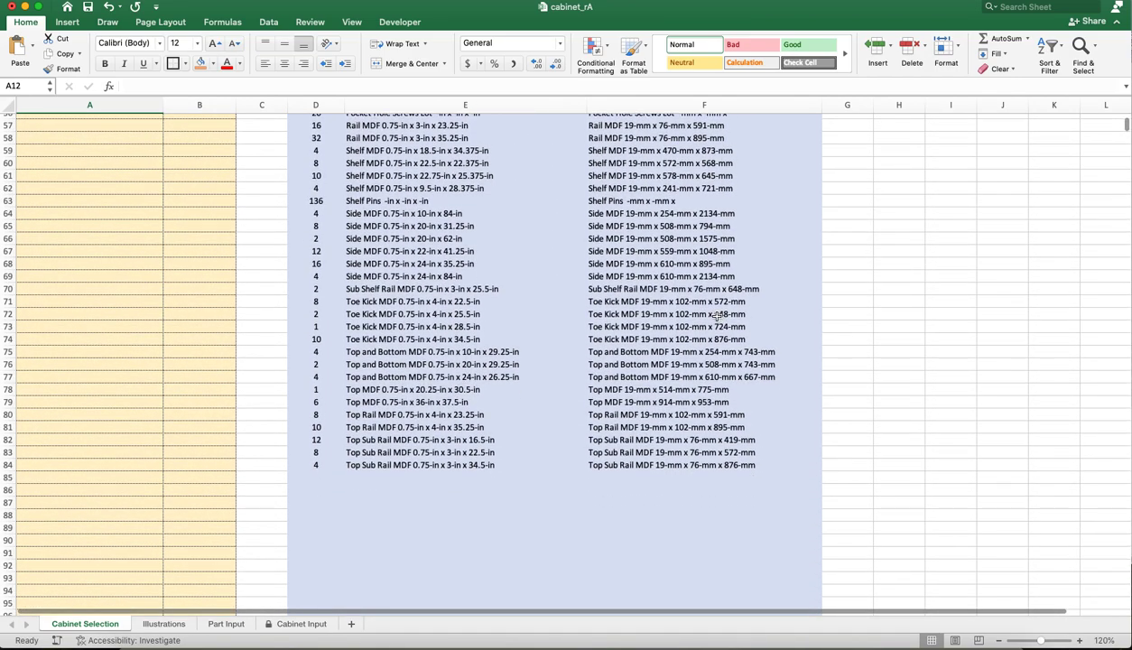
scroll(716, 314, "up", 18)
scroll(704, 315, "up", 1)
scroll(670, 309, "down", 13)
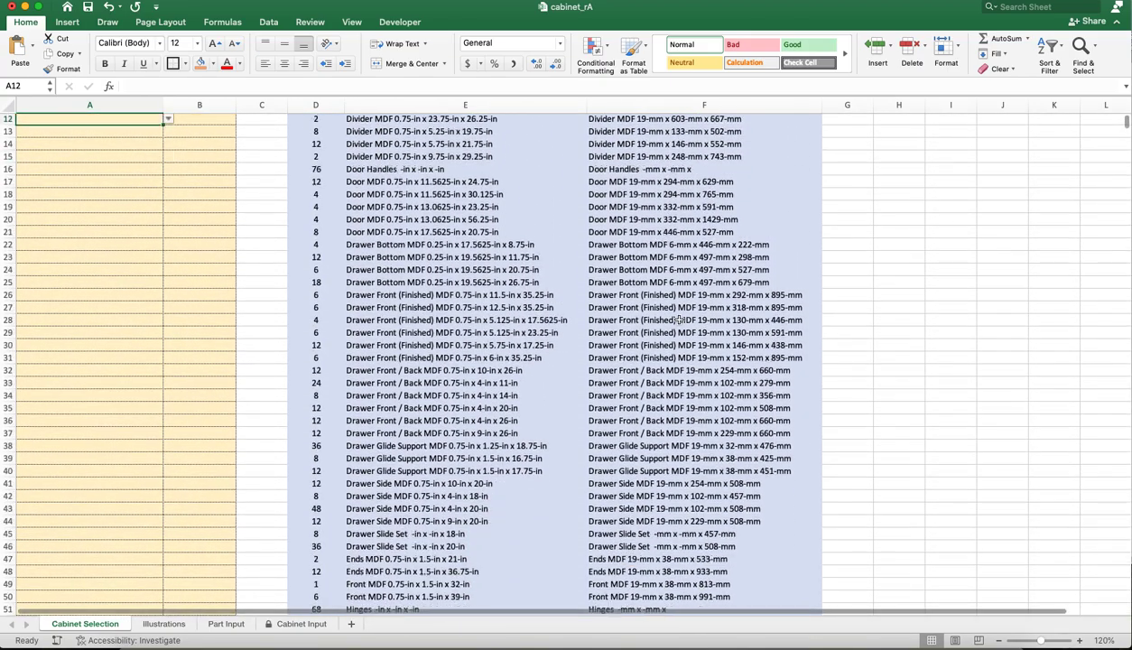
scroll(678, 322, "down", 1)
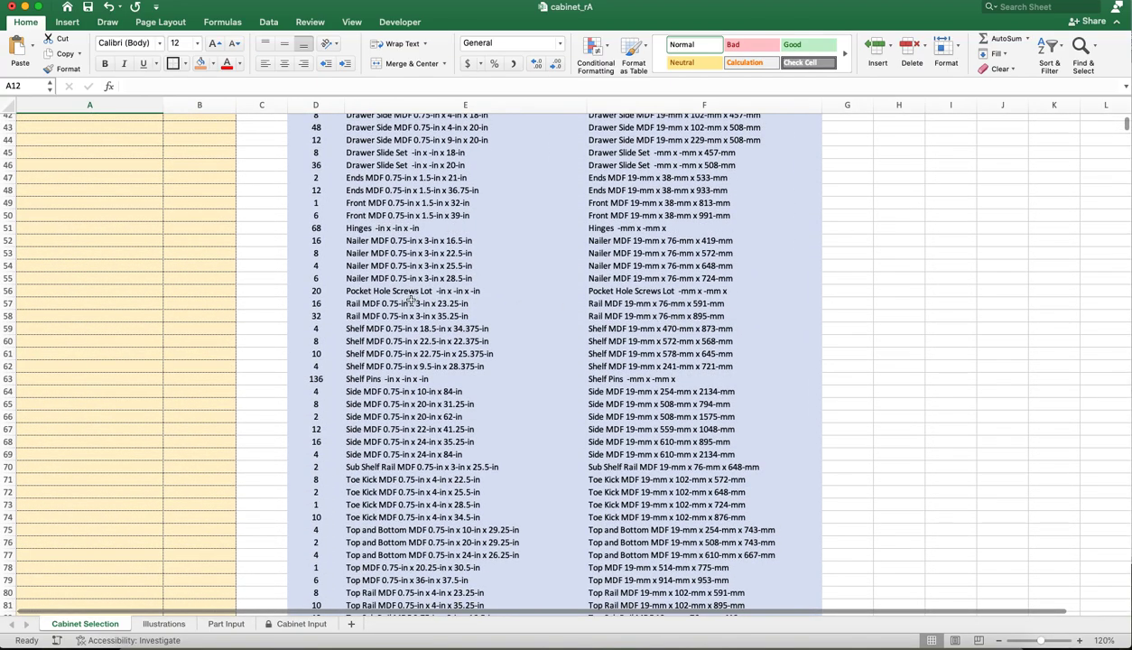
left_click_drag(361, 289, 575, 281)
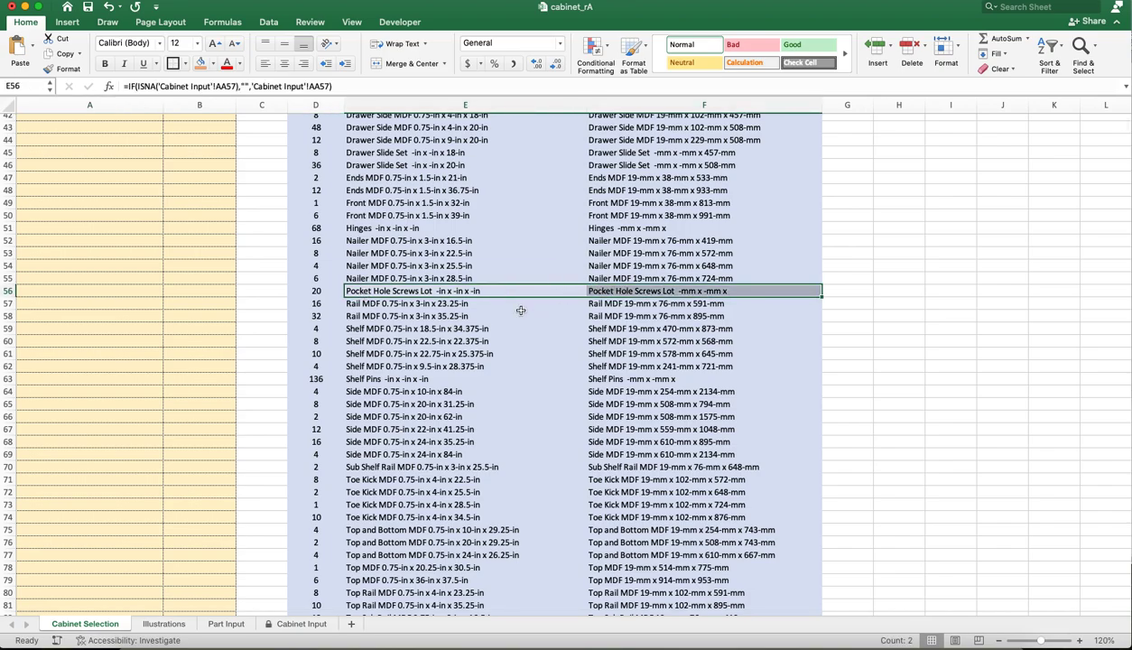
scroll(437, 304, "down", 3)
scroll(437, 305, "up", 4)
left_click_drag(358, 239, 644, 239)
scroll(644, 239, "down", 5)
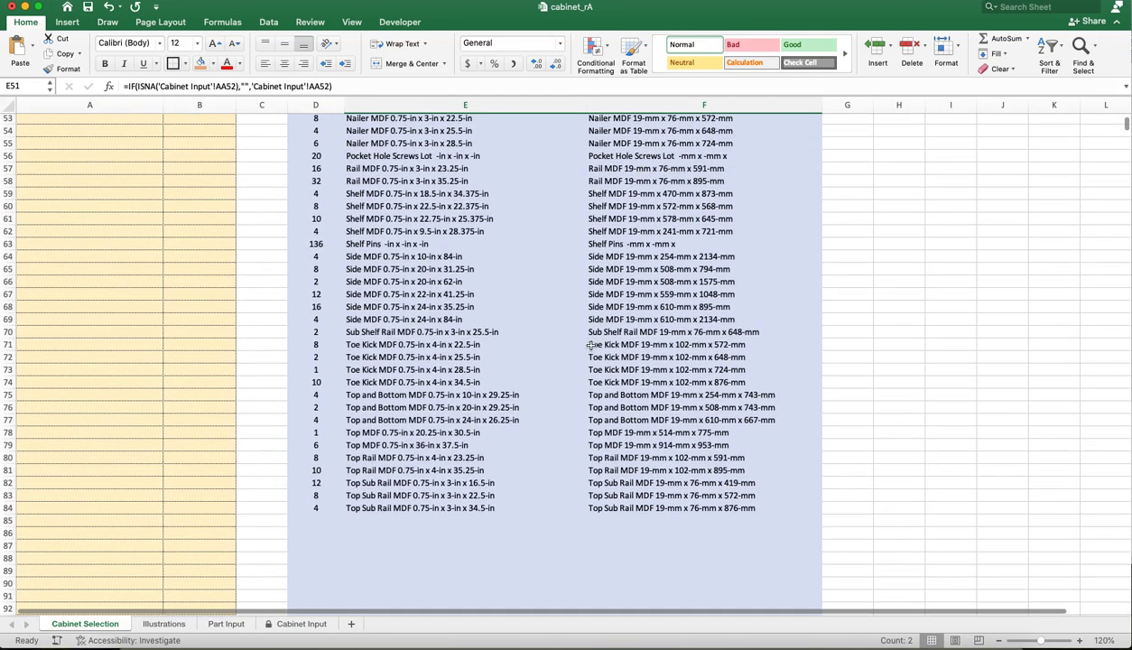
scroll(591, 344, "up", 10)
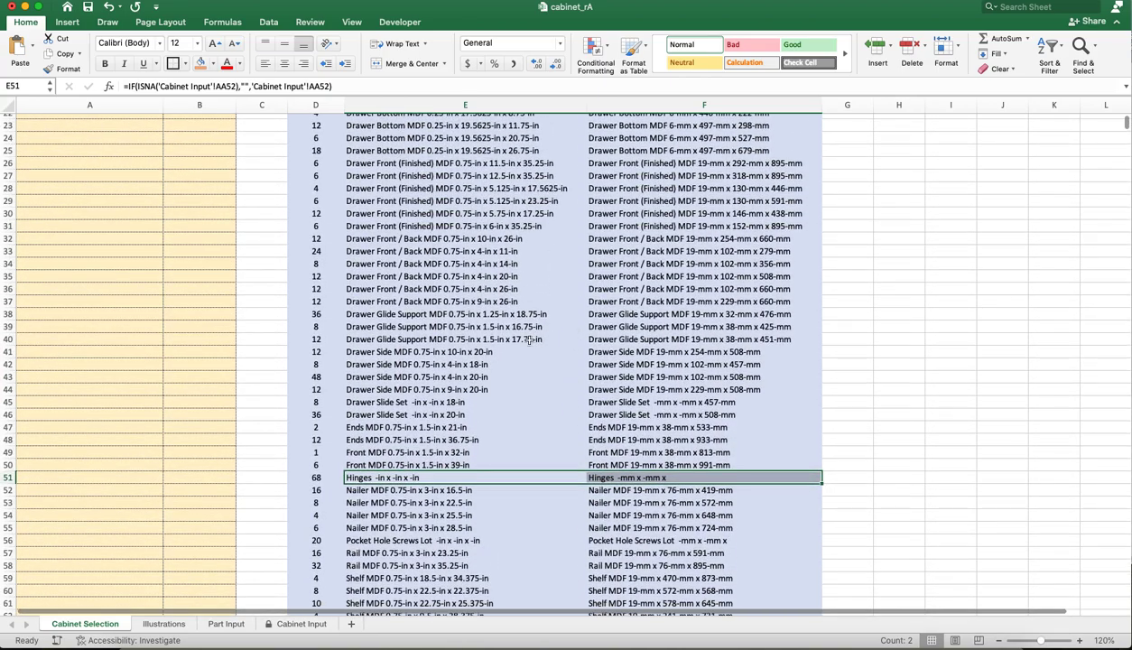
Inspect the Drawer Slide Set rows in the parts list and cancel replacing existing data with the moved cells.
left_click_drag(389, 405, 632, 415)
left_click_drag(506, 422, 506, 428)
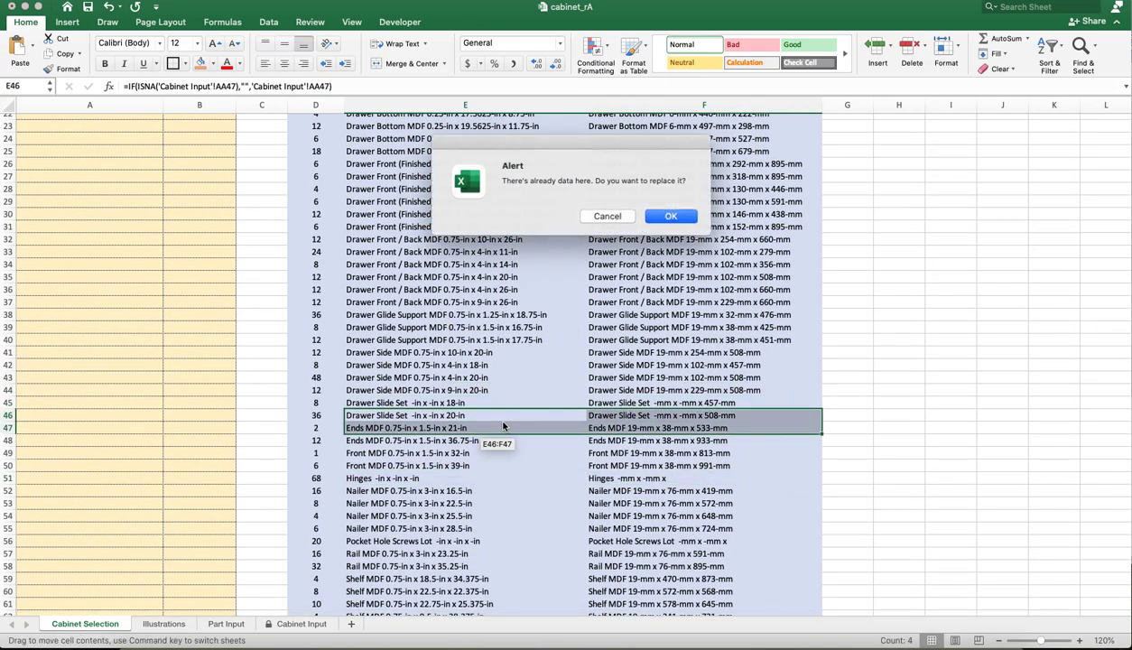
left_click(607, 216)
left_click(896, 290)
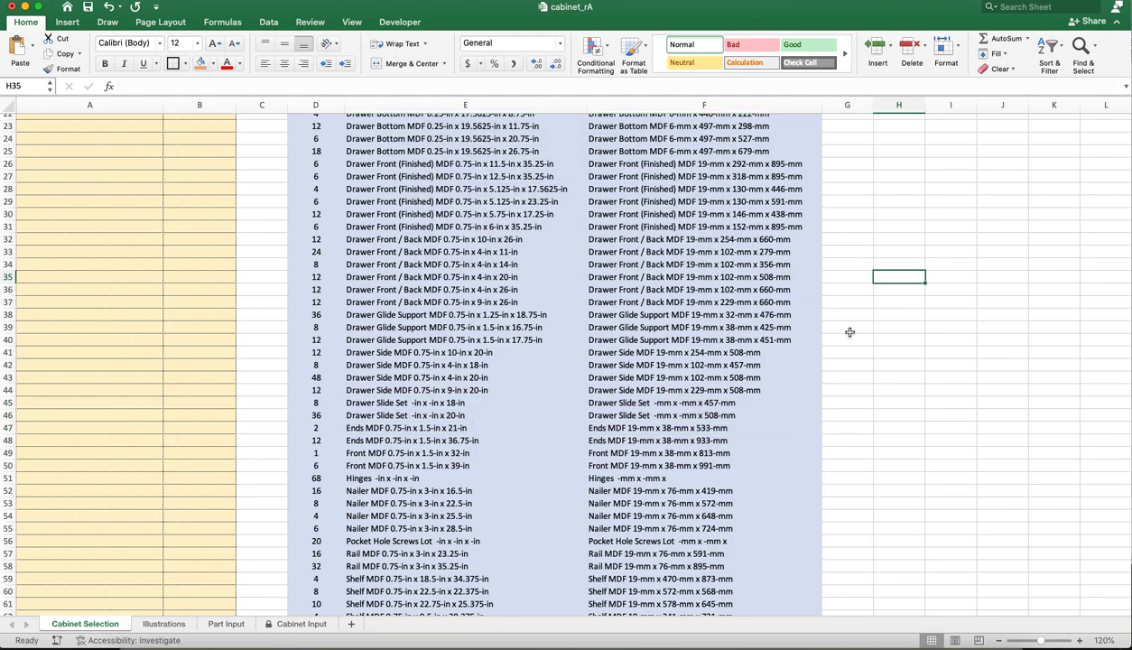
Look through the complete parts list from the Back panels to the Top Sub Rail rows.
scroll(831, 376, "up", 7)
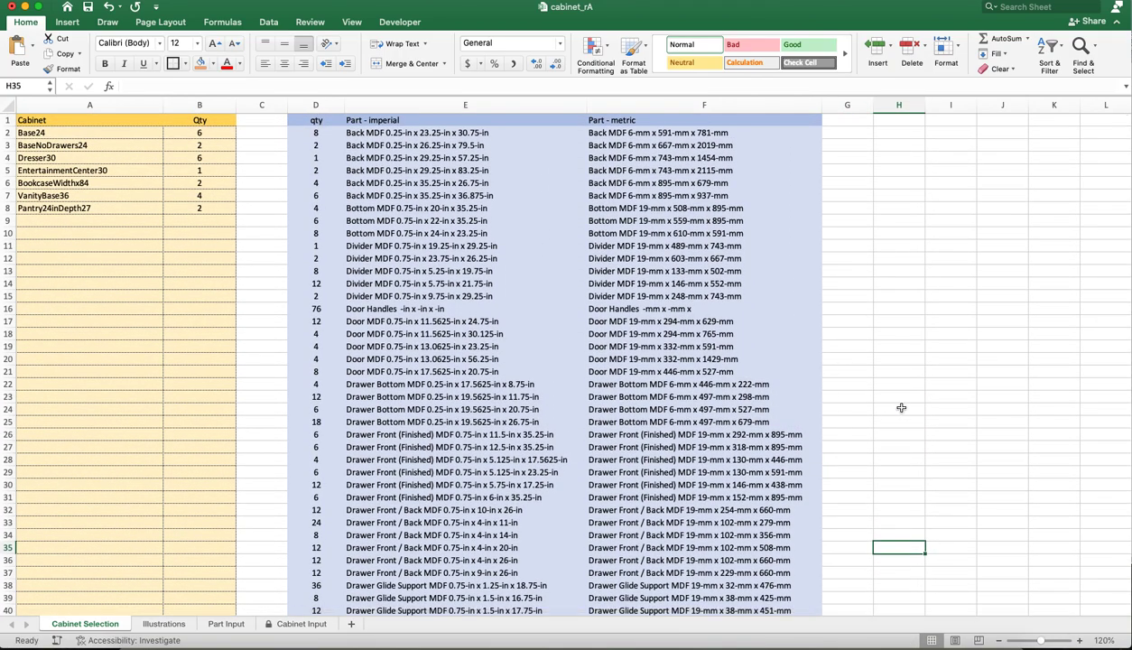
scroll(890, 407, "down", 5)
scroll(878, 410, "up", 5)
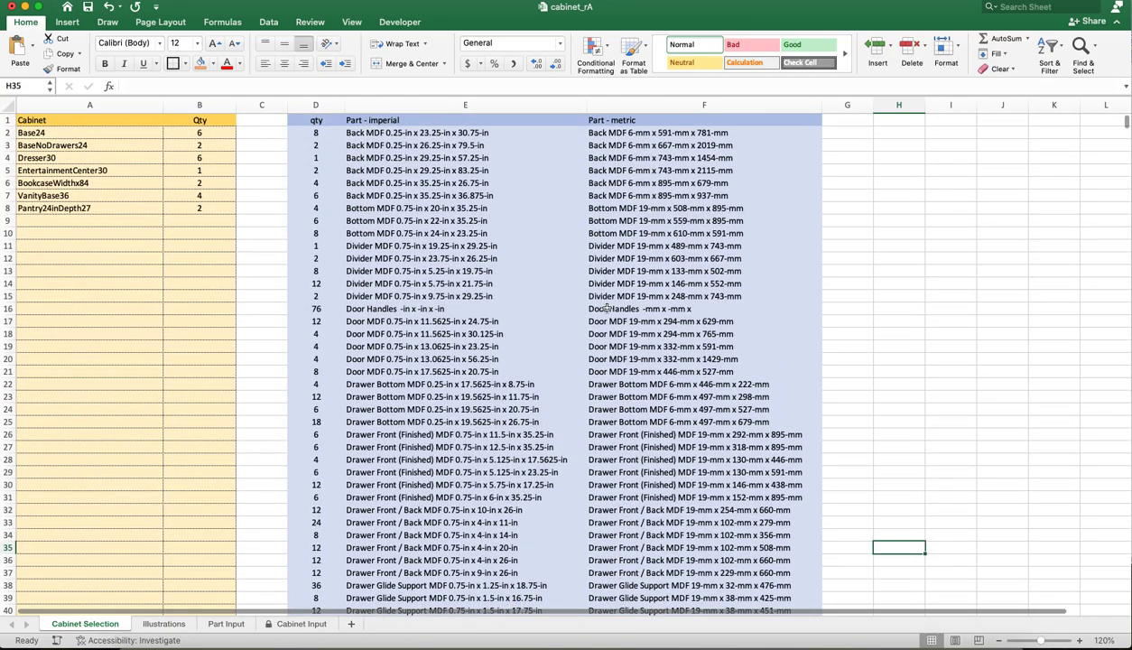
scroll(619, 306, "down", 15)
scroll(620, 305, "down", 3)
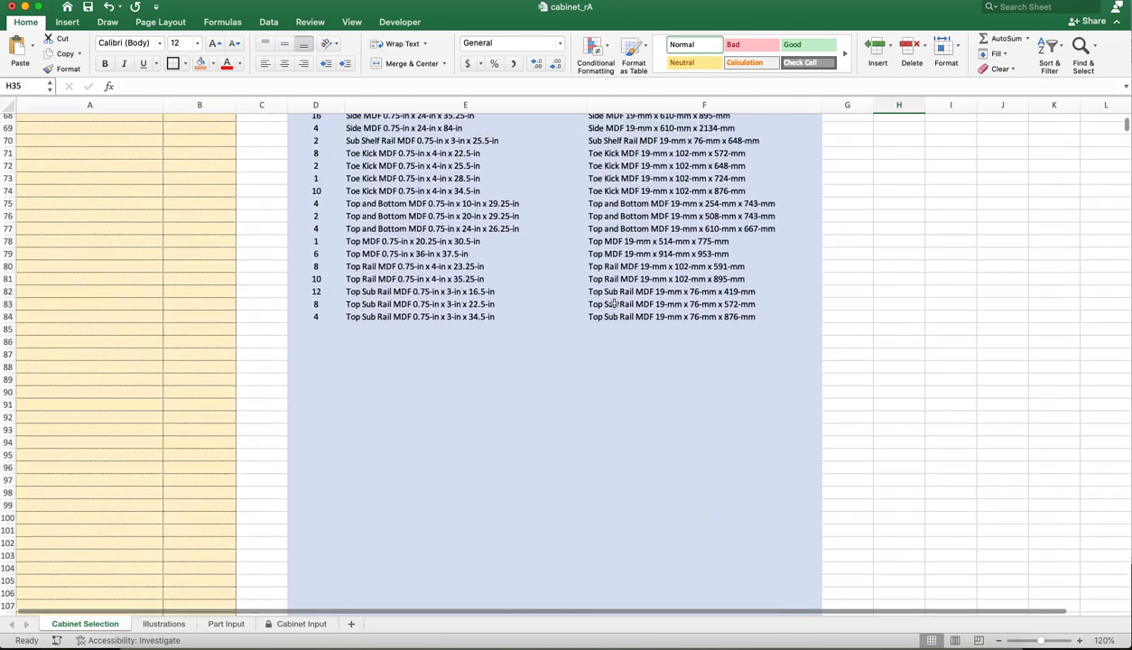
scroll(569, 312, "up", 18)
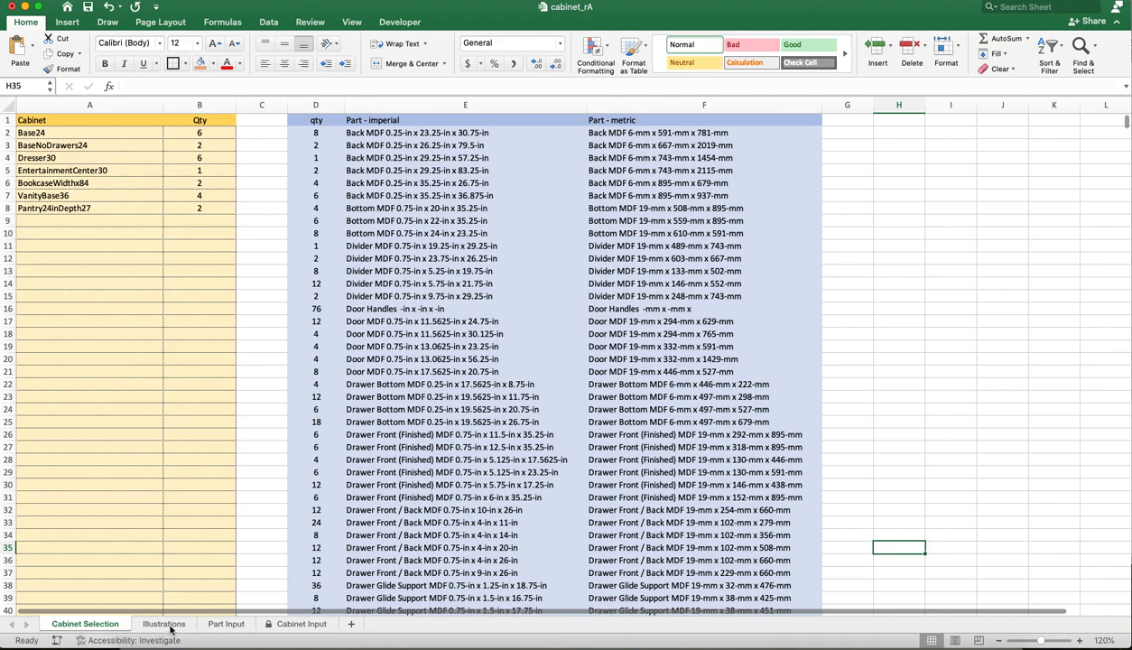
View the Parts drawing on the Illustrations sheet and inspect the Side, Back and Nailer shapes.
left_click(168, 625)
scroll(538, 410, "up", 6)
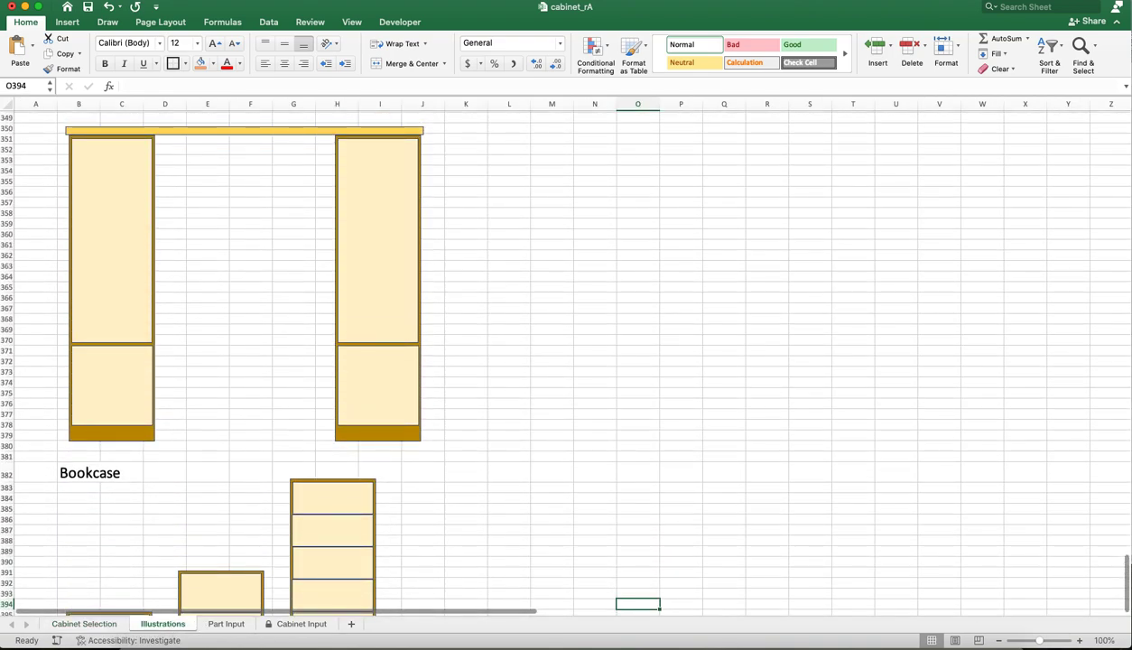
left_click_drag(1126, 583, 1126, 135)
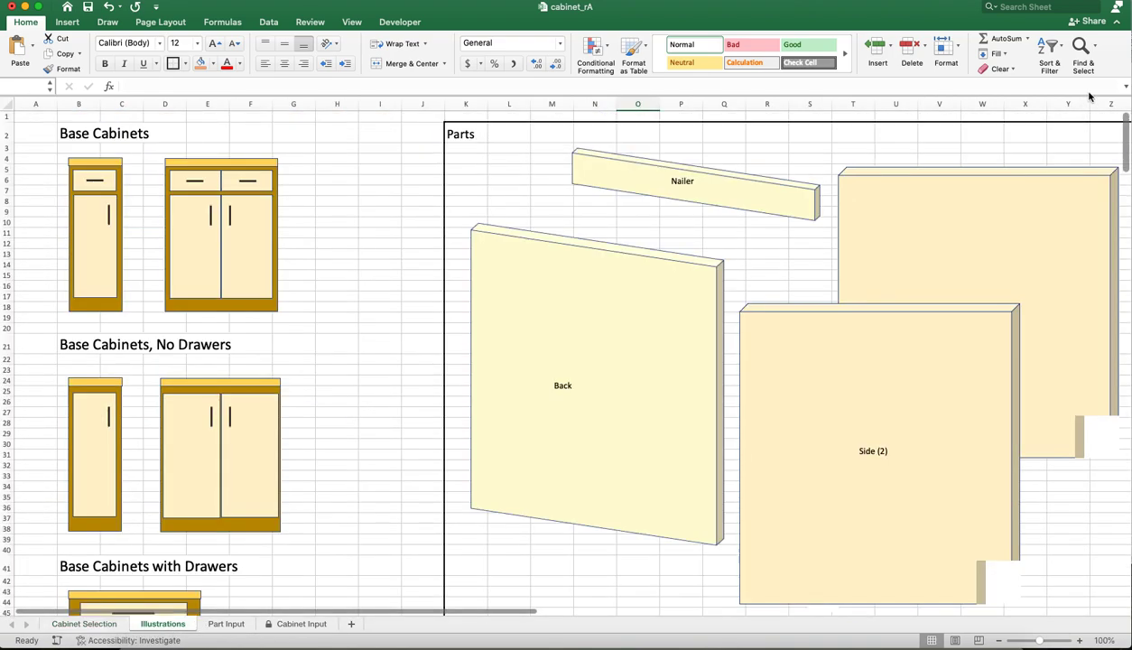
left_click_drag(447, 612, 656, 603)
left_click(528, 427)
left_click(594, 215)
left_click(285, 280)
left_click(327, 197)
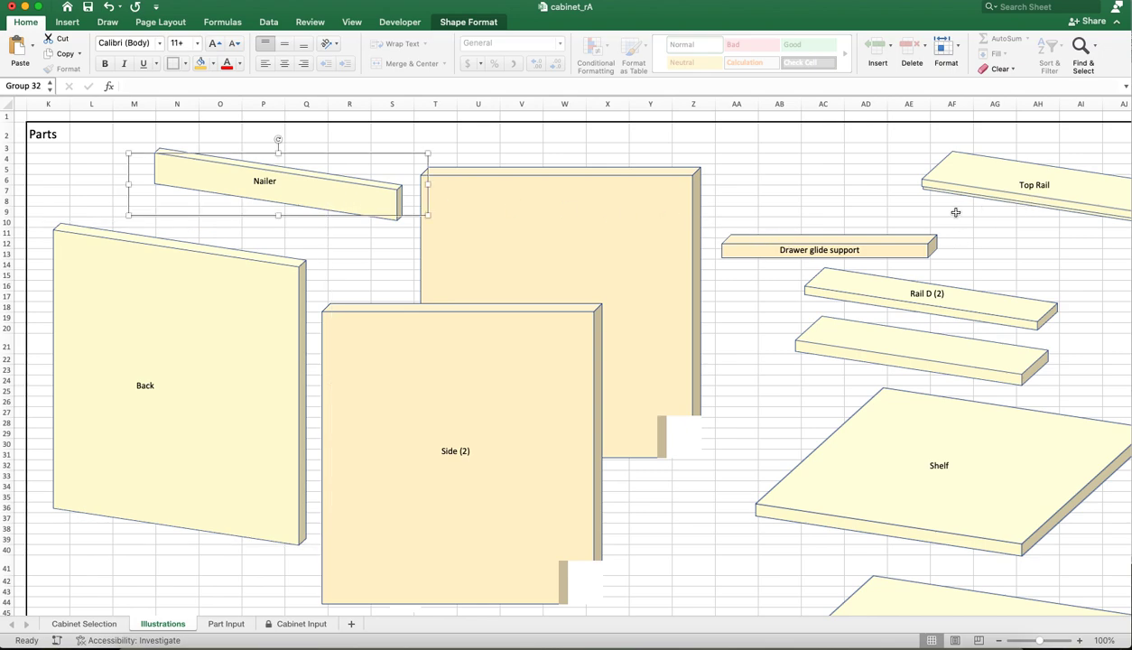
Inspect the Drawer glide support, Top Rail, Rail D, Shelf and Door shapes in the Parts drawing.
left_click(872, 246)
left_click(971, 192)
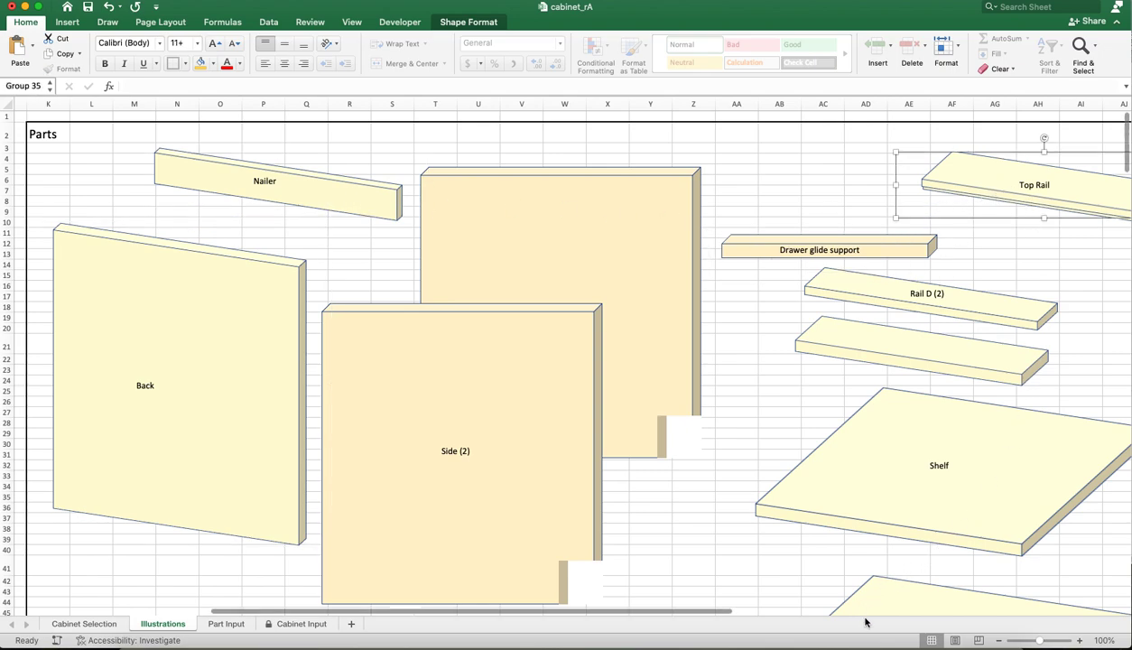
left_click_drag(723, 614, 816, 611)
left_click(959, 190)
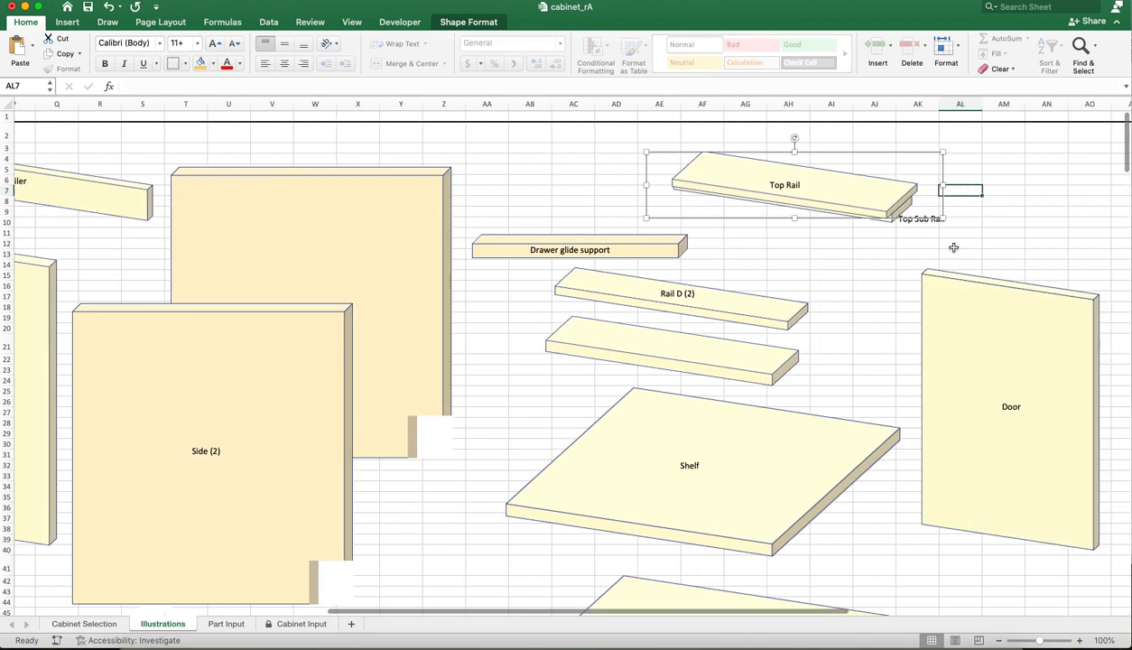
left_click(684, 287)
left_click(731, 452)
left_click(1005, 360)
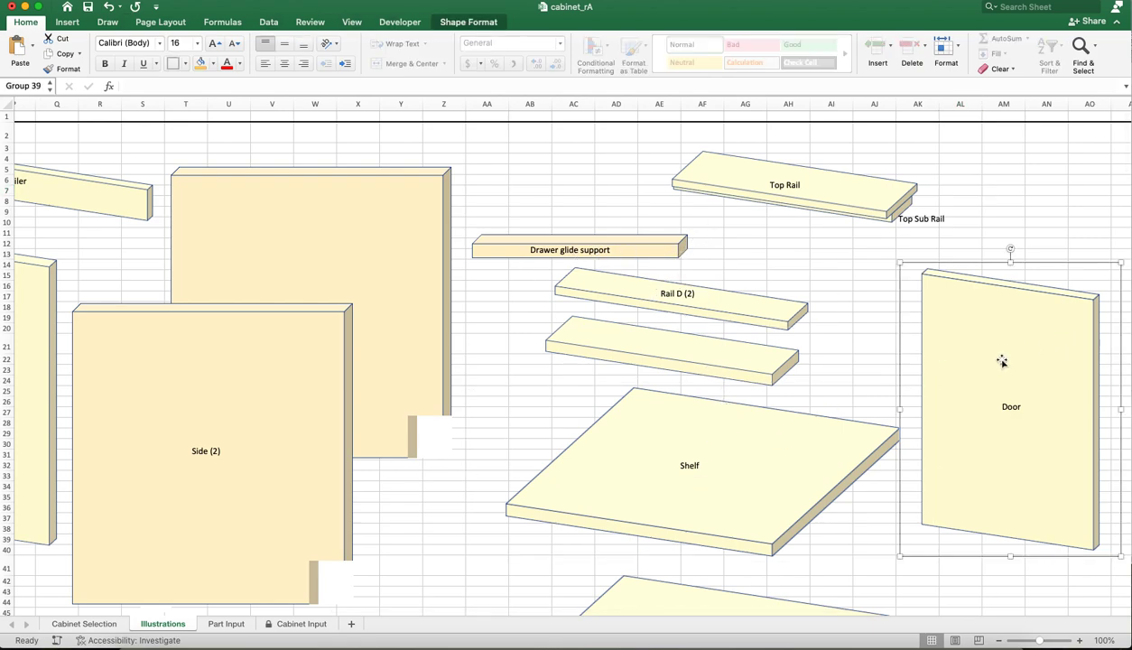
Inspect the Bottom and Toe Kick shapes in the Parts drawing and compare them with the parts above.
scroll(993, 371, "down", 5)
left_click(786, 505)
left_click(1019, 468)
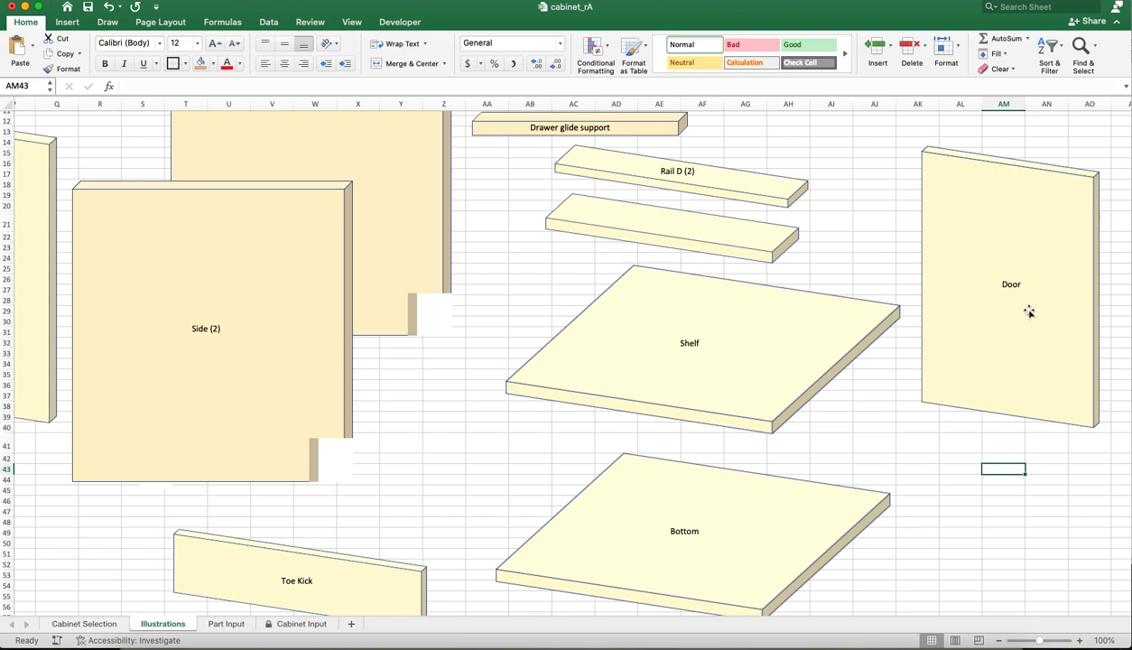
scroll(1029, 406, "down", 1)
scroll(1028, 405, "down", 4)
left_click(307, 480)
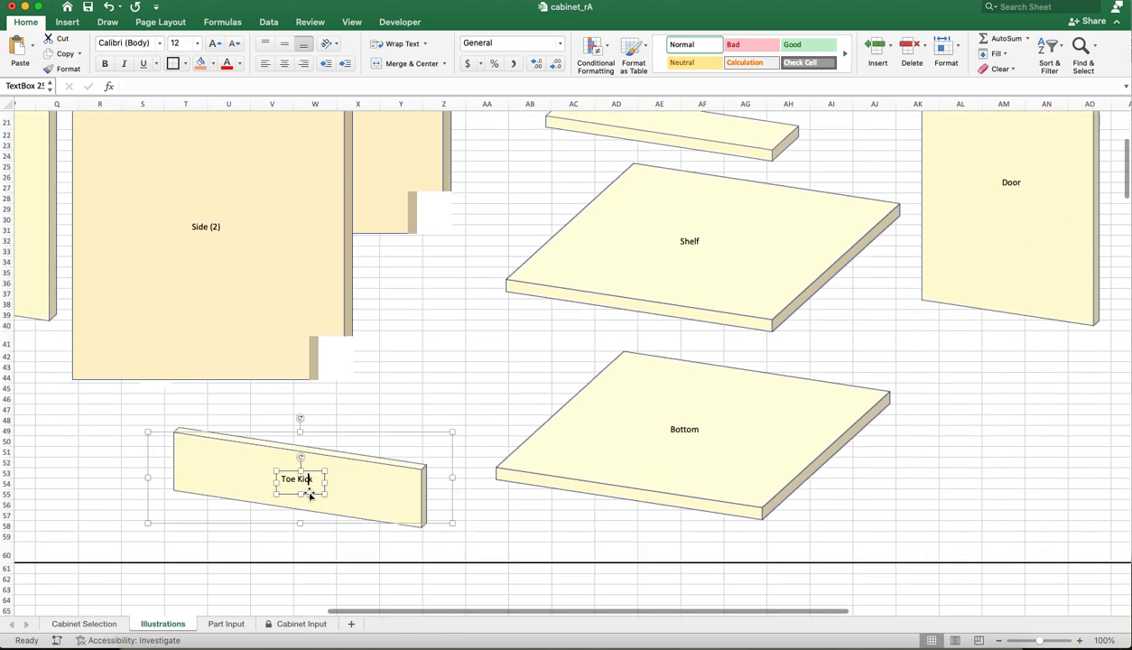
left_click(442, 304)
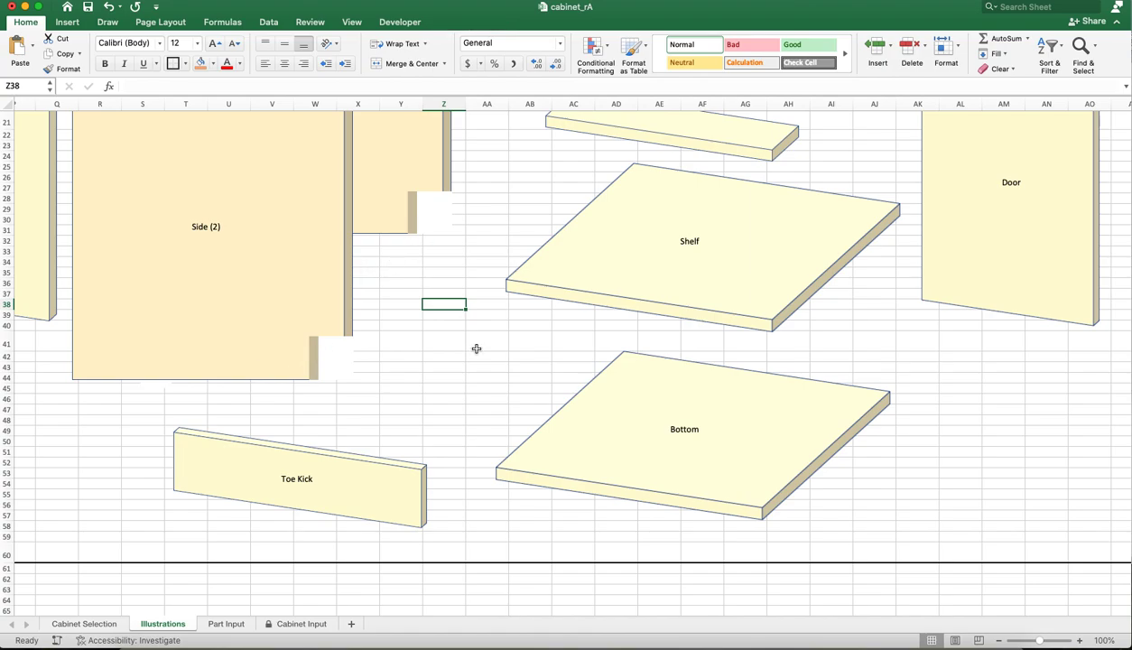
scroll(476, 353, "up", 8)
scroll(645, 555, "down", 8)
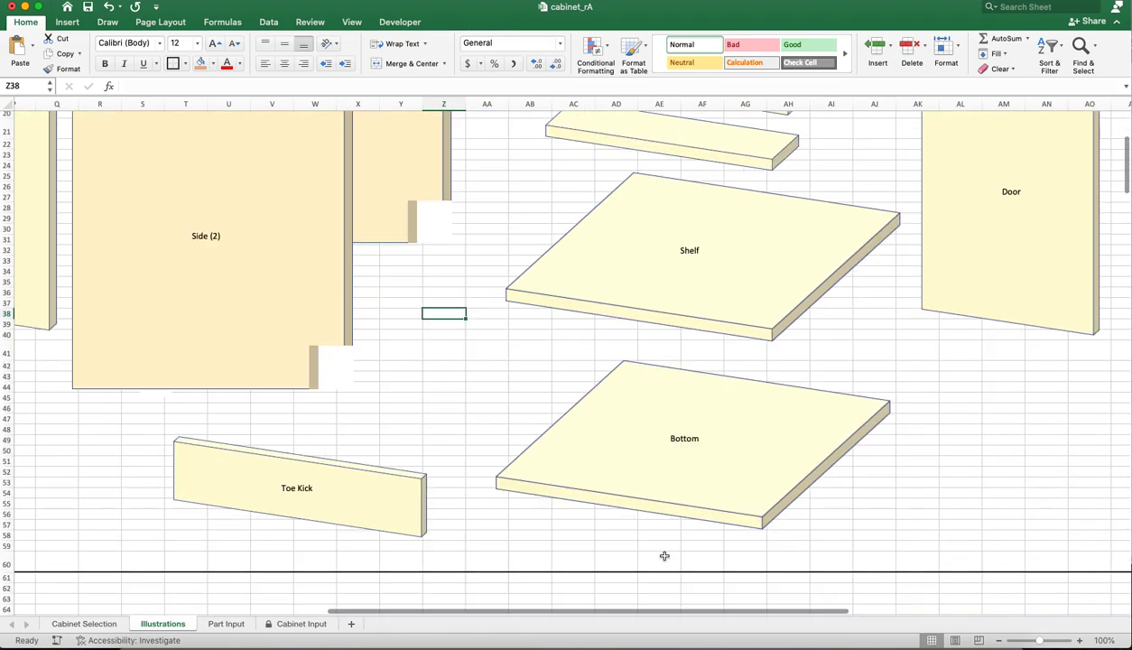
scroll(729, 250, "up", 8)
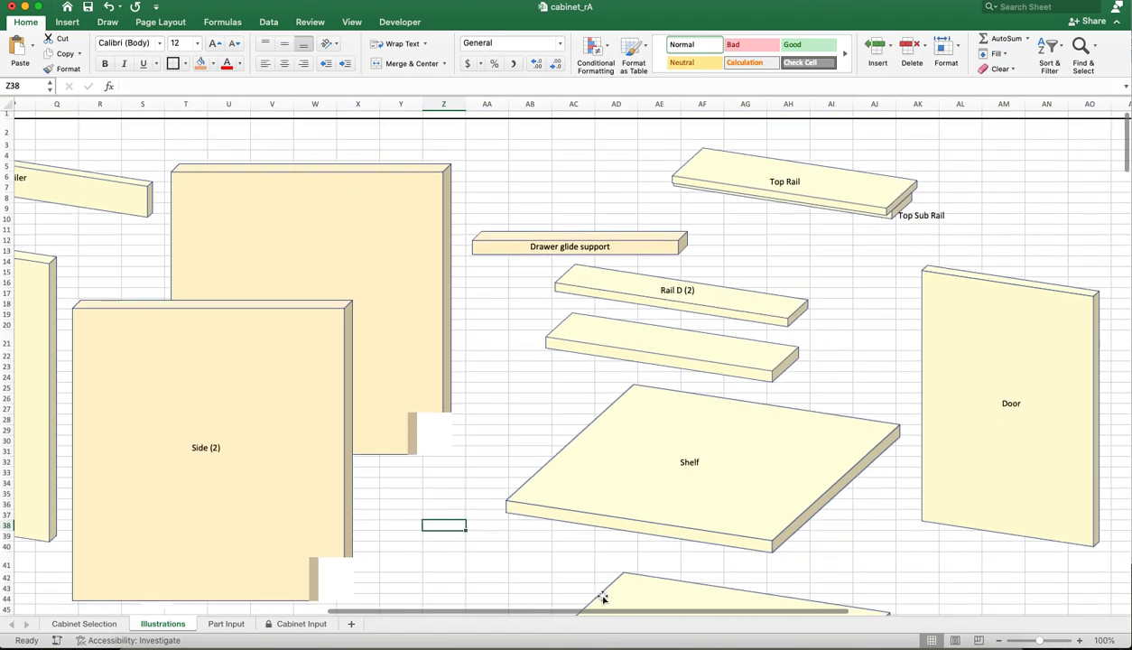
Inspect the Drawer Back, Bottom, Front and Side shapes, and return to the Base Cabinets illustrations.
left_click_drag(630, 611, 978, 614)
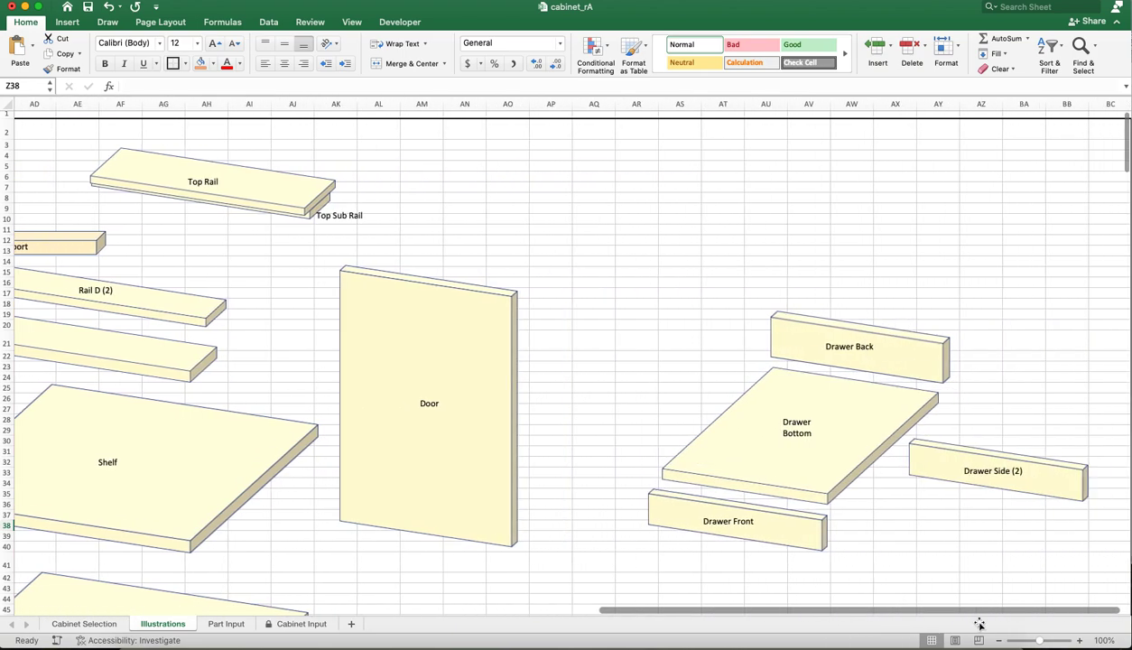
left_click(915, 350)
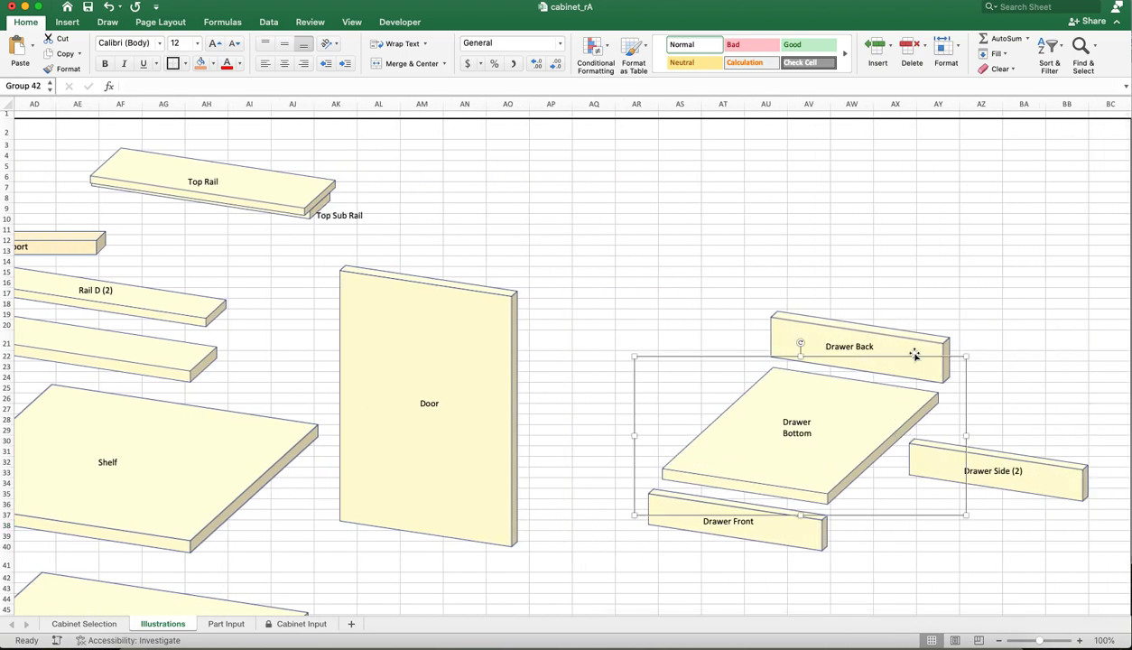
left_click(915, 350)
left_click(771, 527)
left_click(920, 473)
left_click(1007, 246)
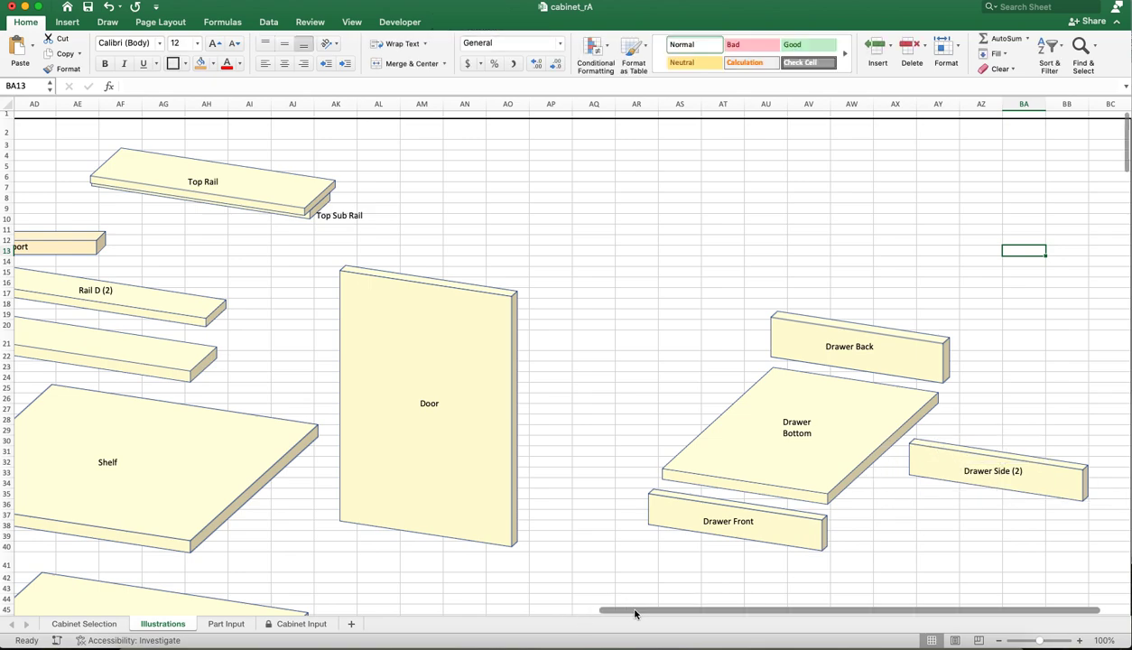
left_click_drag(637, 611, 99, 606)
left_click(318, 229)
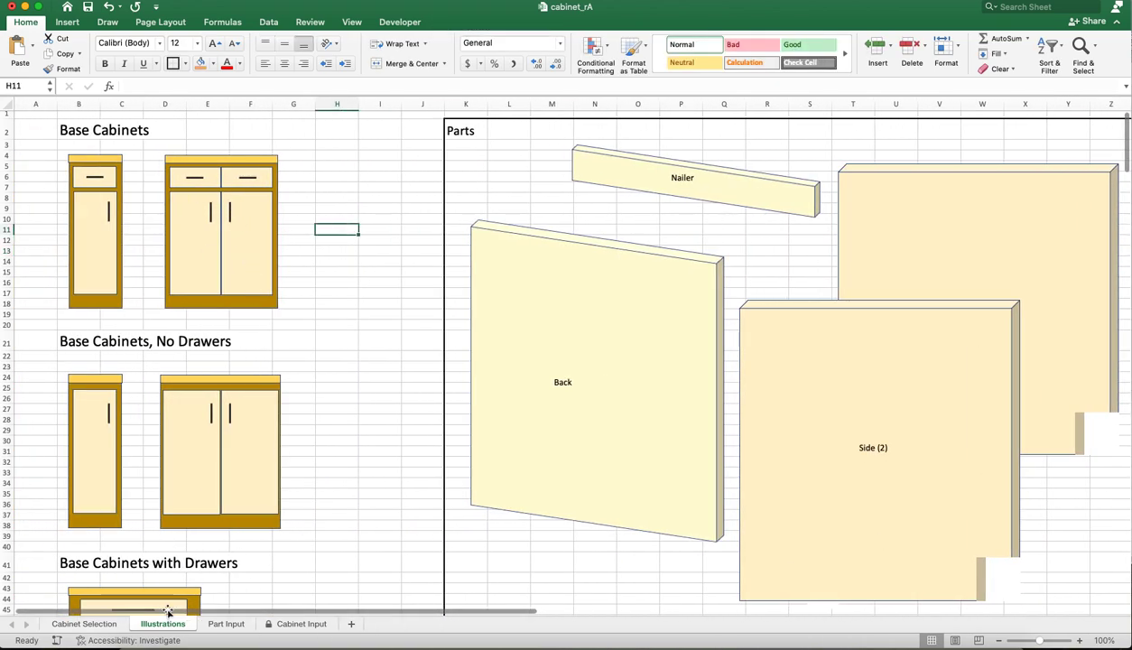
Look through the list of part names on the Part Input sheet.
left_click(227, 625)
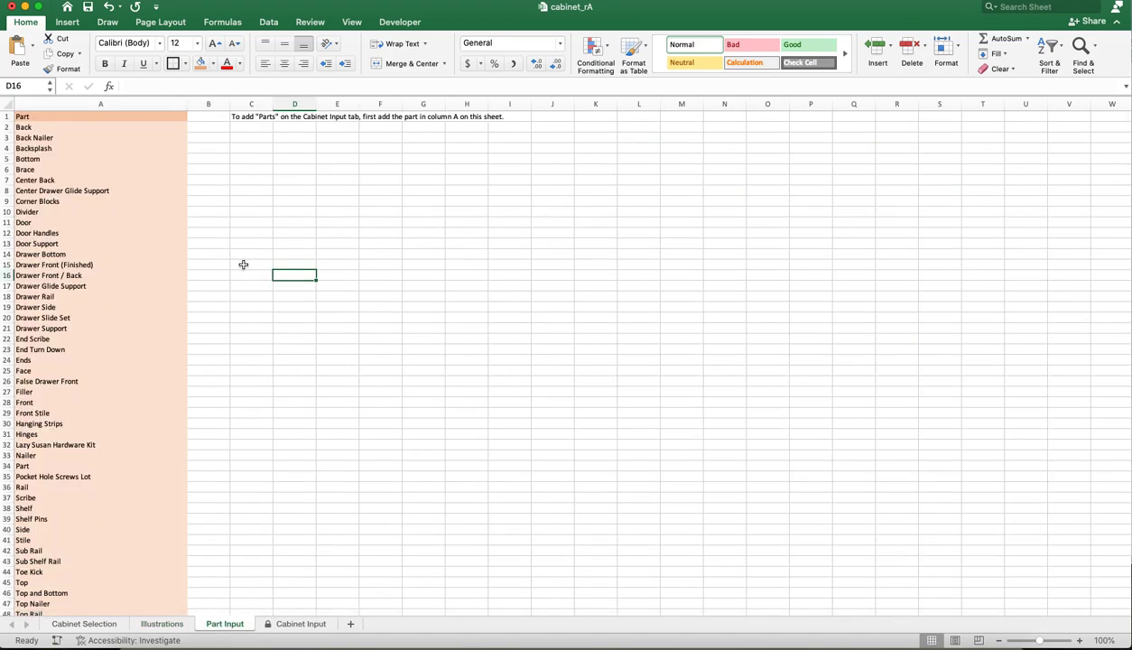
scroll(318, 313, "down", 6)
scroll(316, 314, "up", 3)
scroll(312, 317, "up", 3)
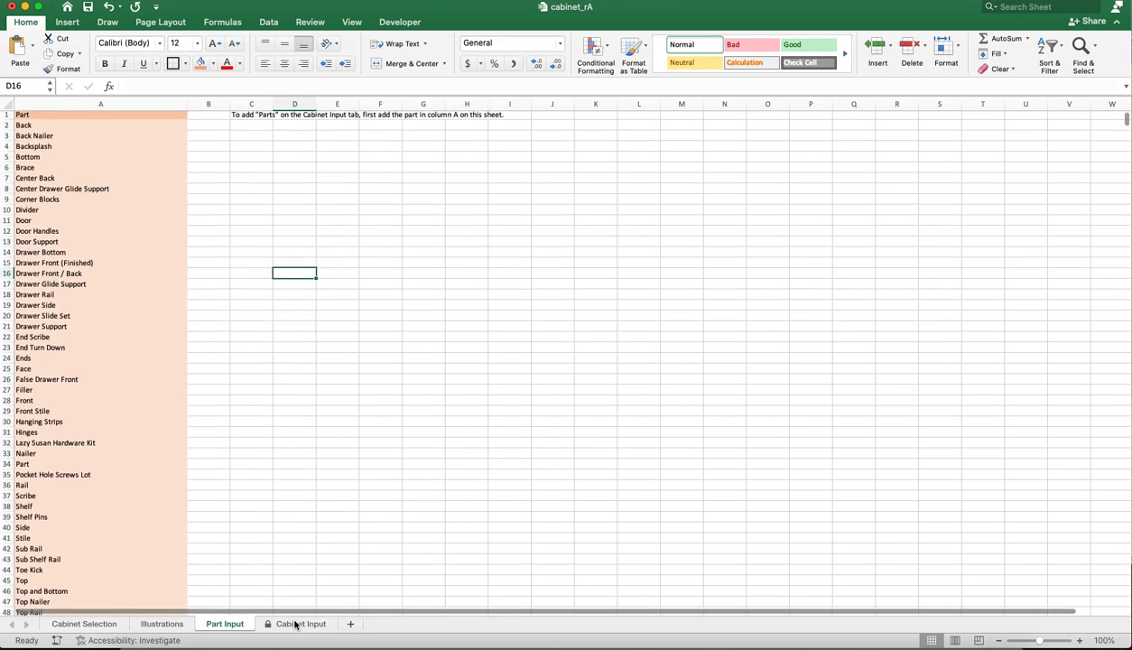
View the Base12 rows on the Cabinet Input sheet and check the part choices offered in cell B23.
left_click(296, 623)
scroll(225, 306, "up", 10)
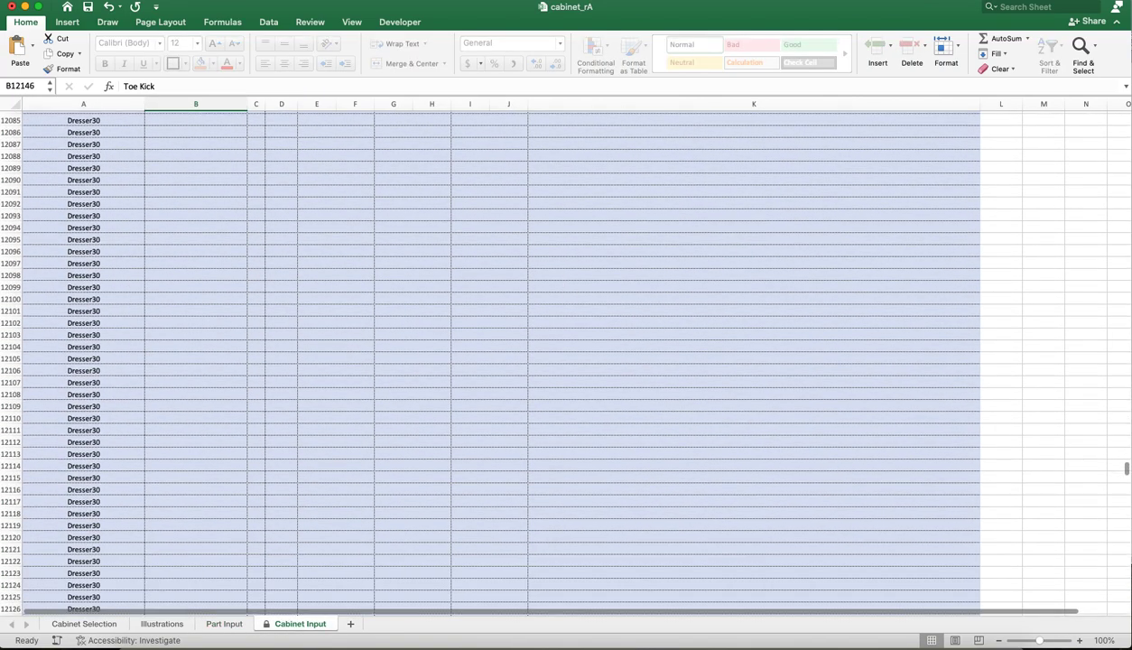
left_click_drag(1126, 467, 1127, 76)
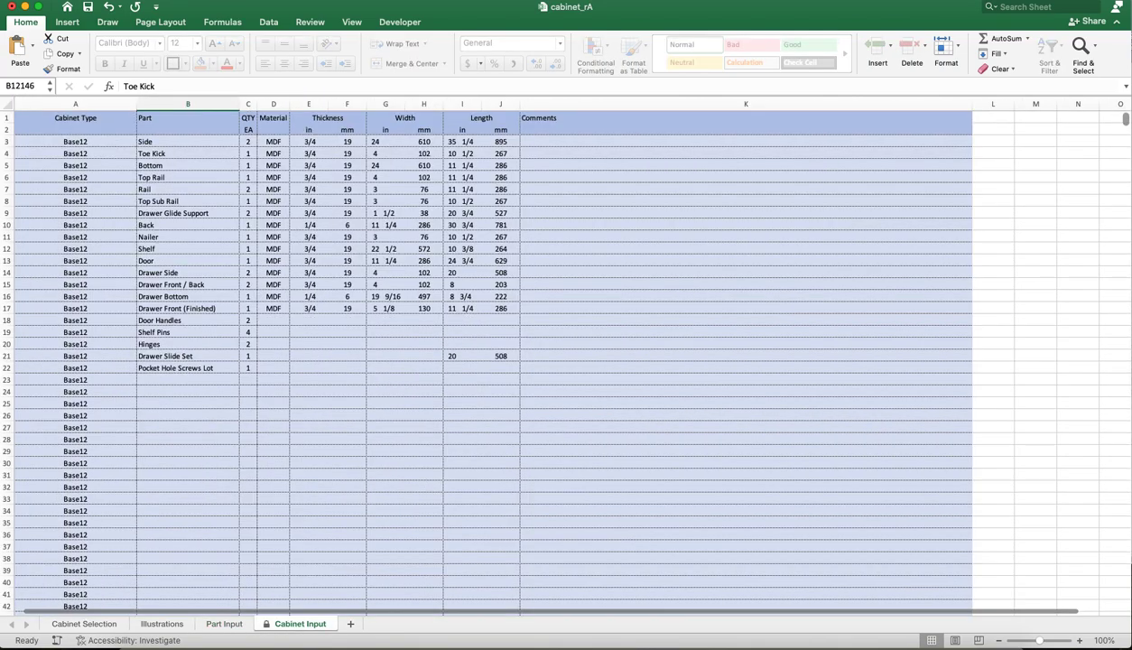
left_click(191, 379)
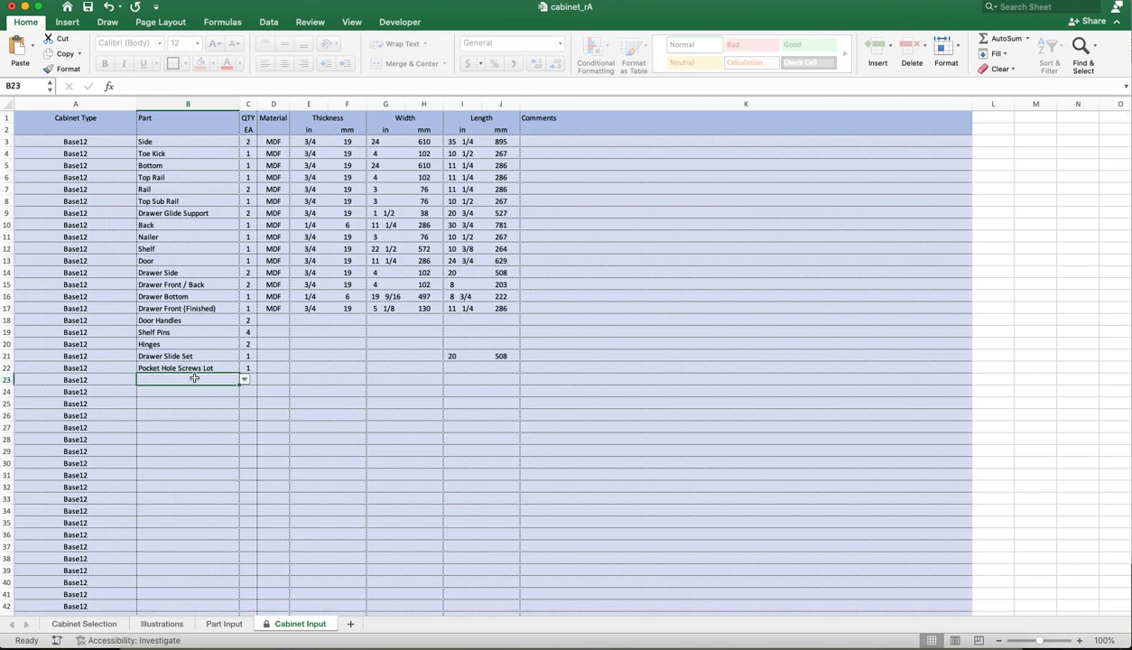
left_click(243, 380)
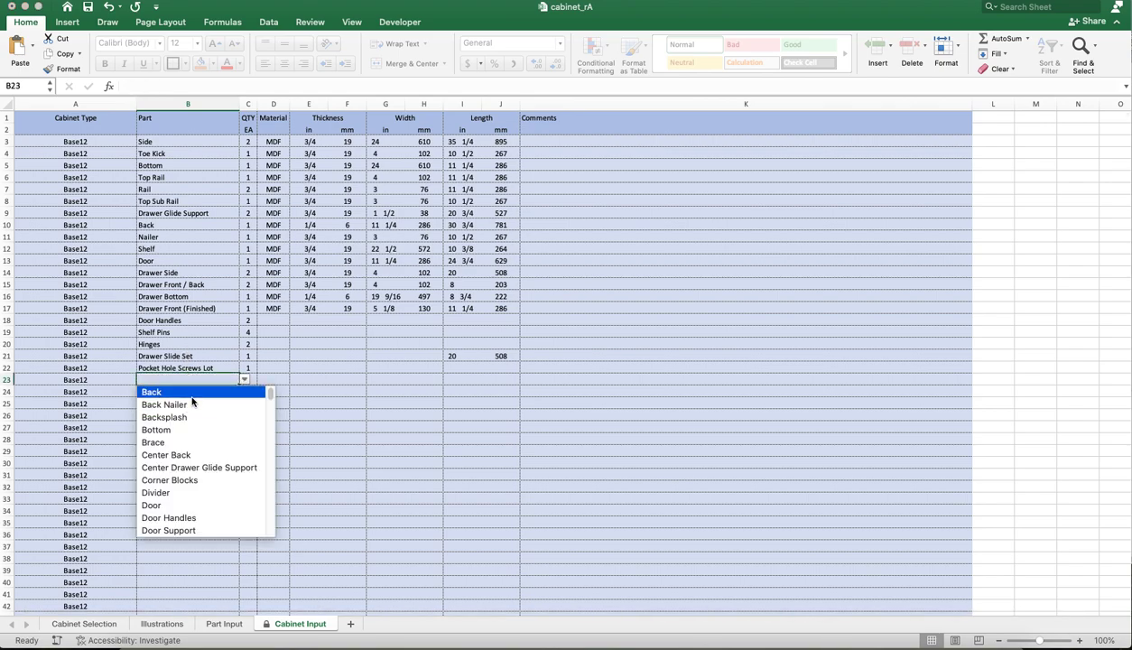
mouse_move(271, 394)
left_mouse_down()
mouse_move(266, 479)
mouse_move(271, 388)
left_mouse_up()
key("Escape")
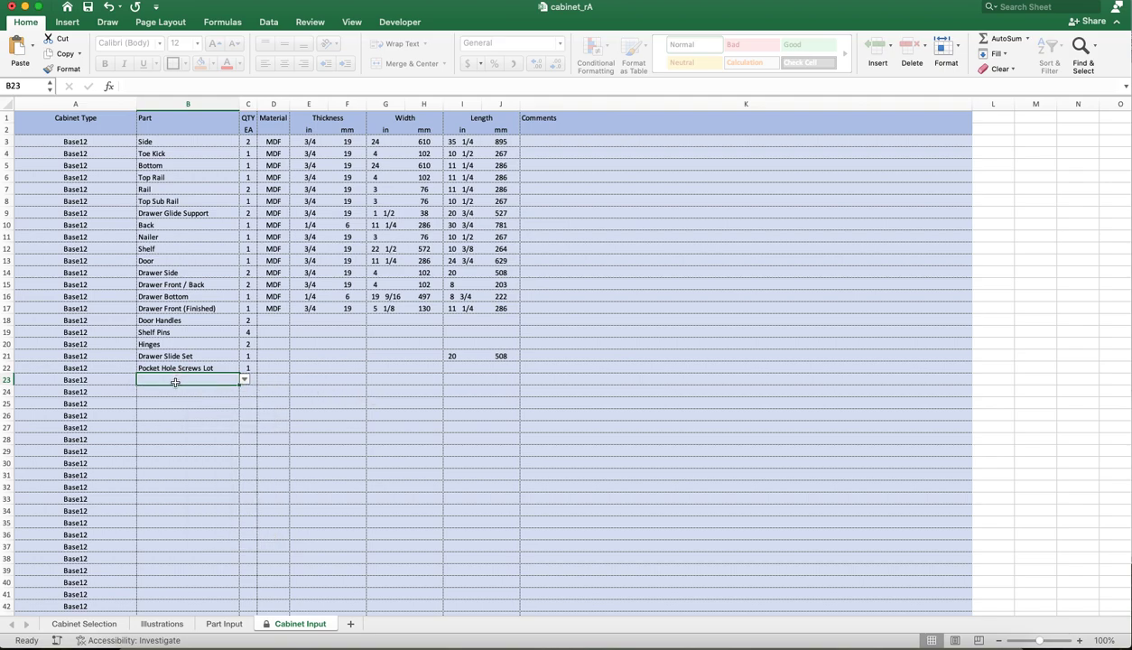
Add a part named scrubber in cell A51 at the end of the Part Input list.
left_click(224, 624)
scroll(260, 373, "down", 10)
scroll(41, 373, "up", 5)
left_click(41, 354)
left_click(45, 366)
type("scrubber")
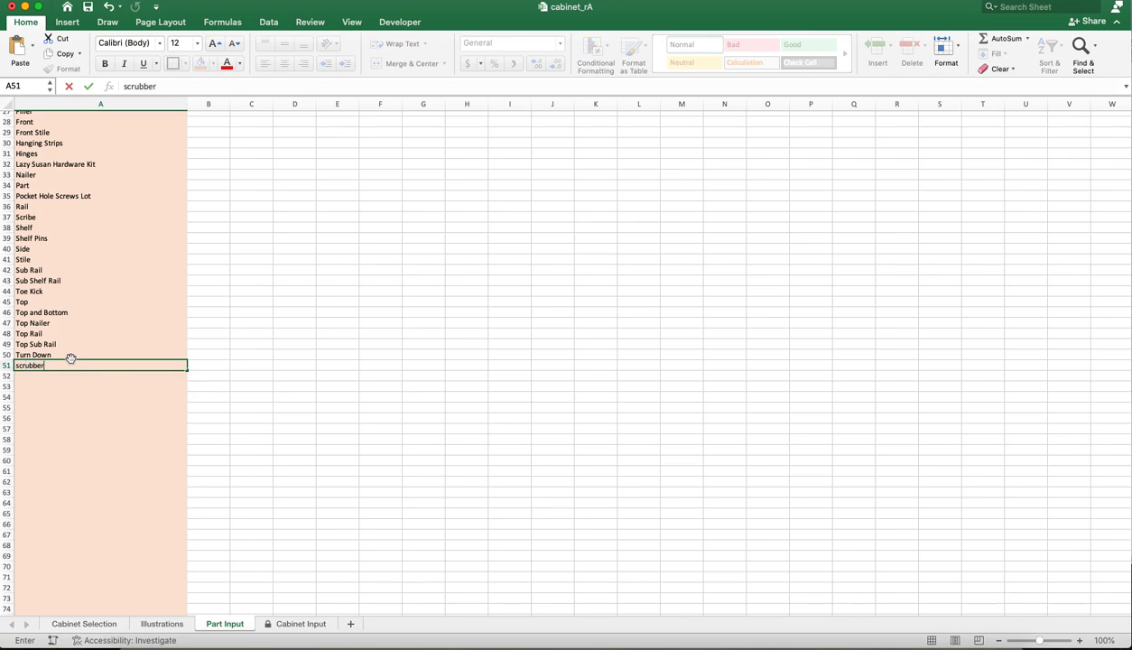
key("Return")
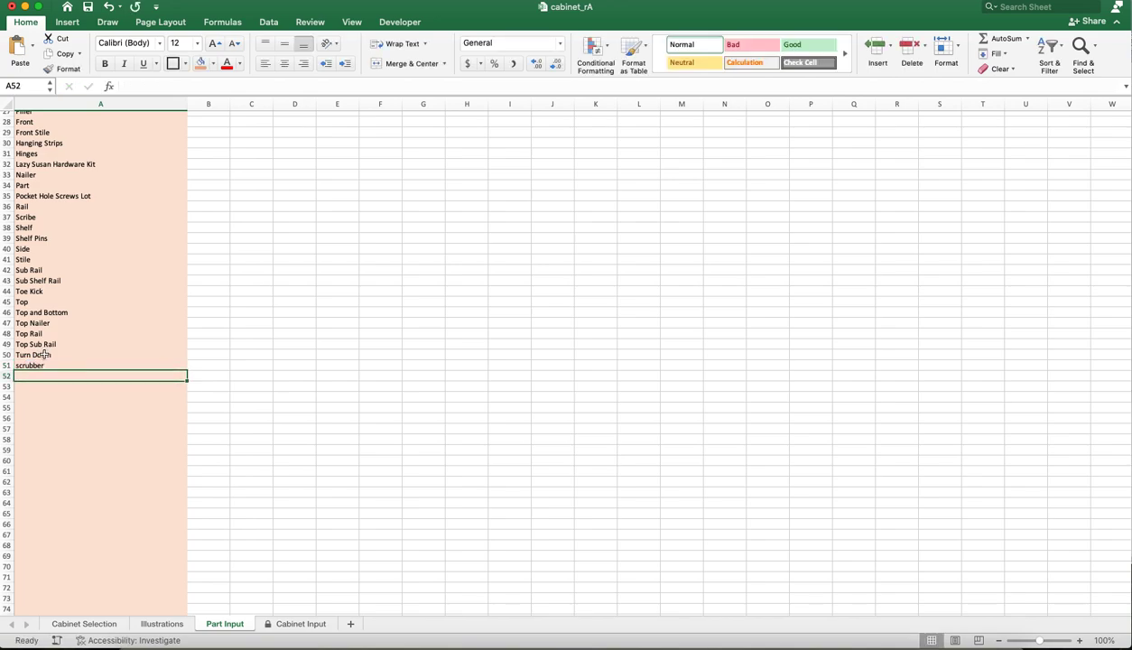
Sort the part names in A2:A51 of the Part Input sheet in ascending alphabetical order.
left_click_drag(121, 362, 107, 61)
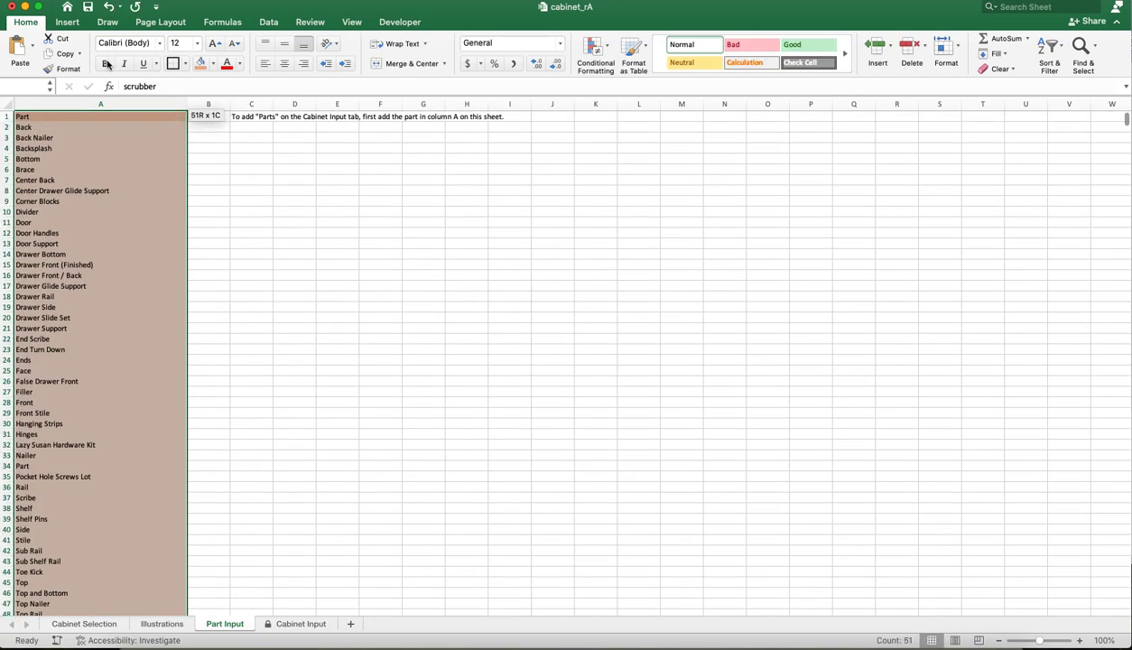
left_click_drag(97, 115, 98, 124)
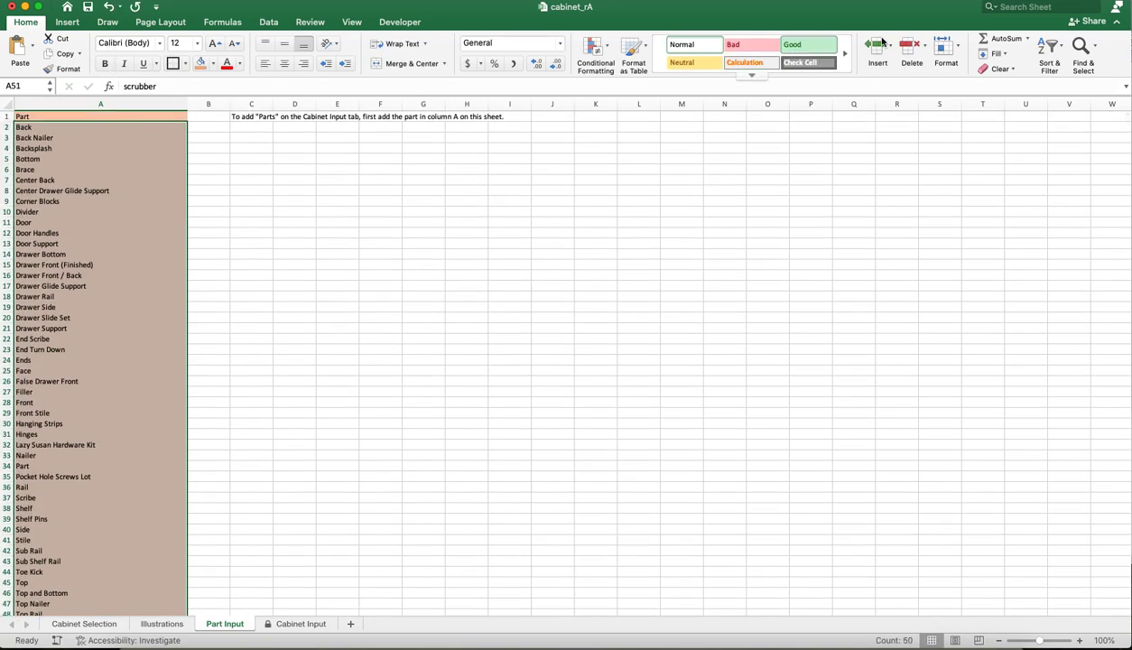
left_click(1050, 50)
left_click(1058, 69)
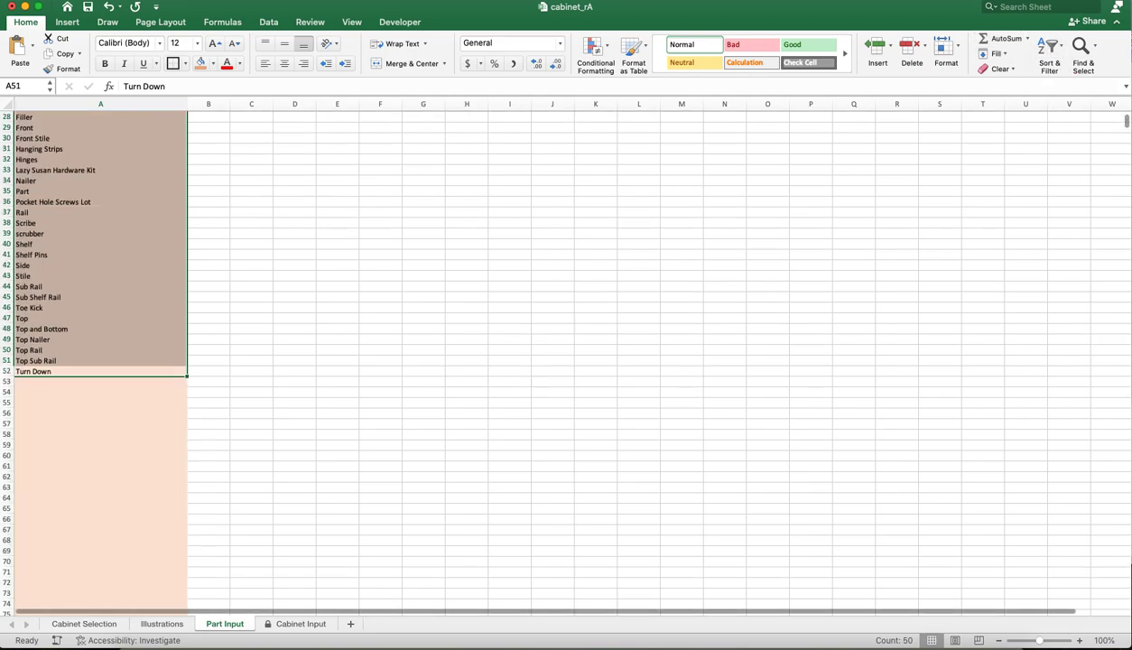
left_click(195, 242)
scroll(204, 284, "up", 10)
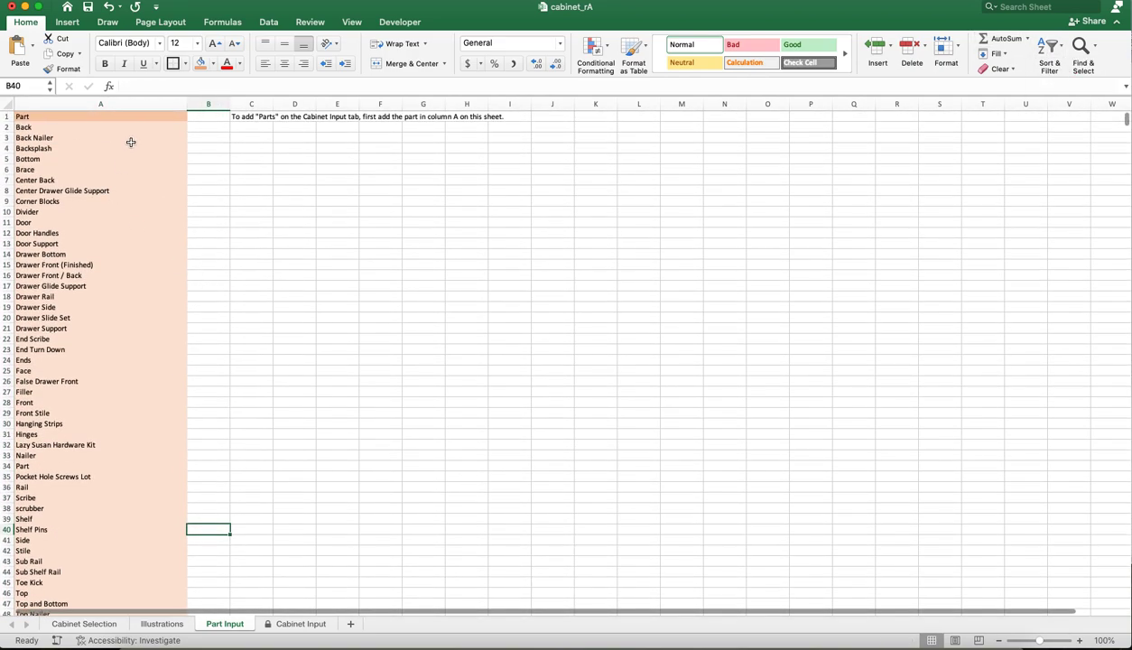
Choose scrubber as the part in Base12 row 23 of the Cabinet Input sheet and set its quantity to 5.
left_click(283, 622)
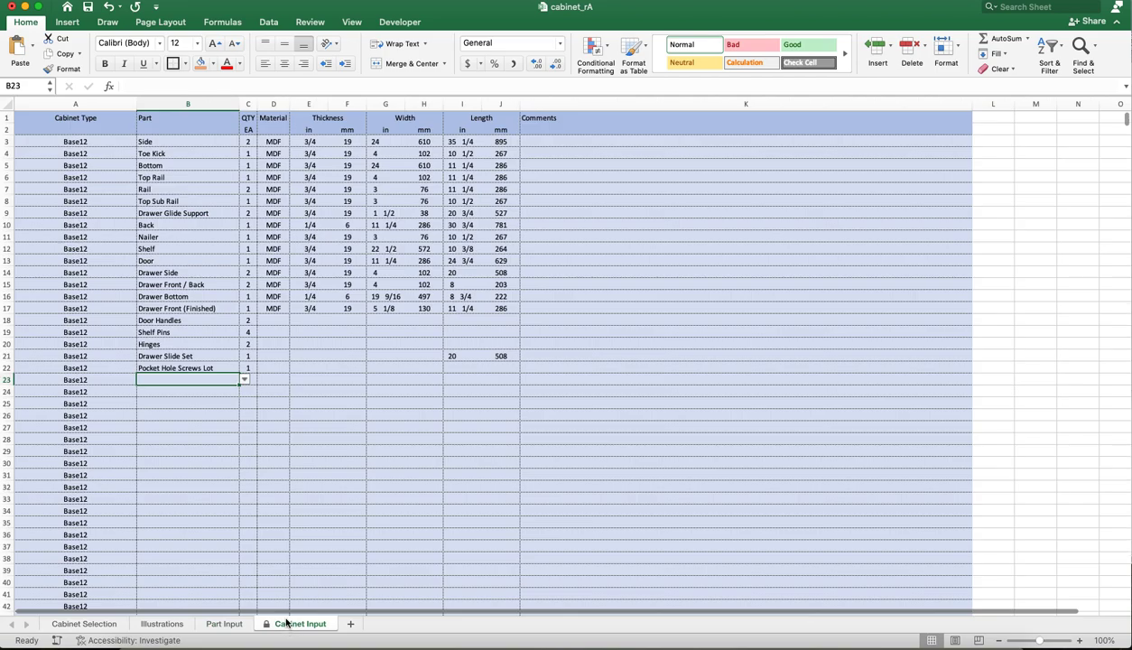
left_click(246, 382)
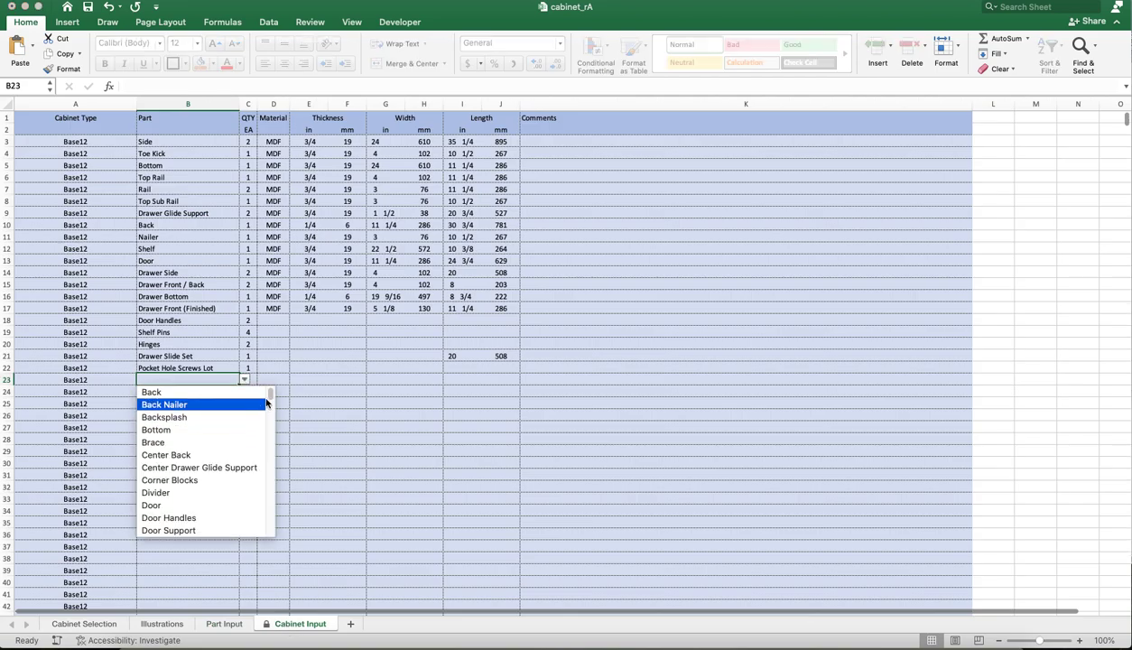
scroll(181, 470, "down", 3)
scroll(175, 483, "down", 10)
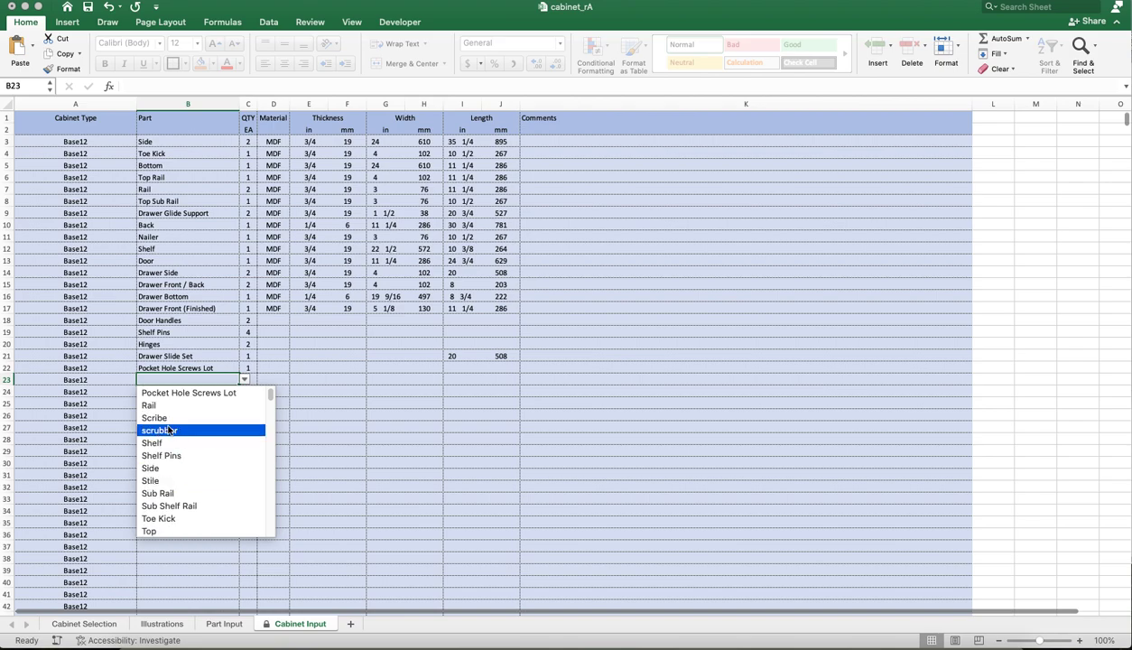
key("Return")
left_click(249, 381)
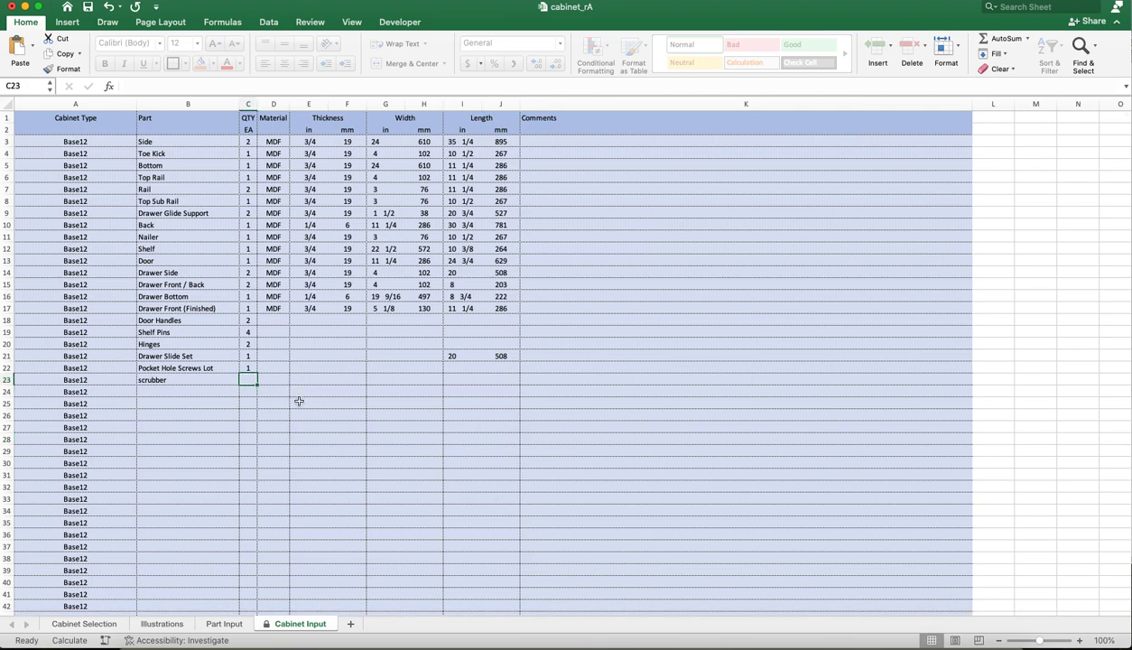
type("5")
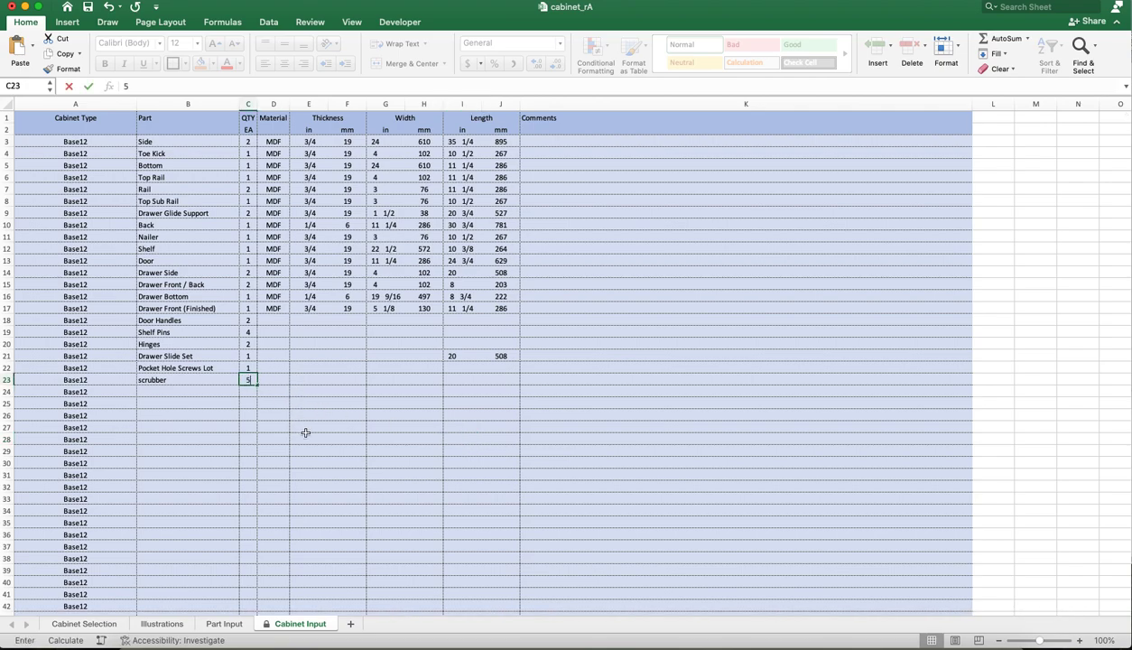
left_click(300, 467)
Set the scrubber row's material to plywood and its thickness to 1/4 in.
left_click(278, 379)
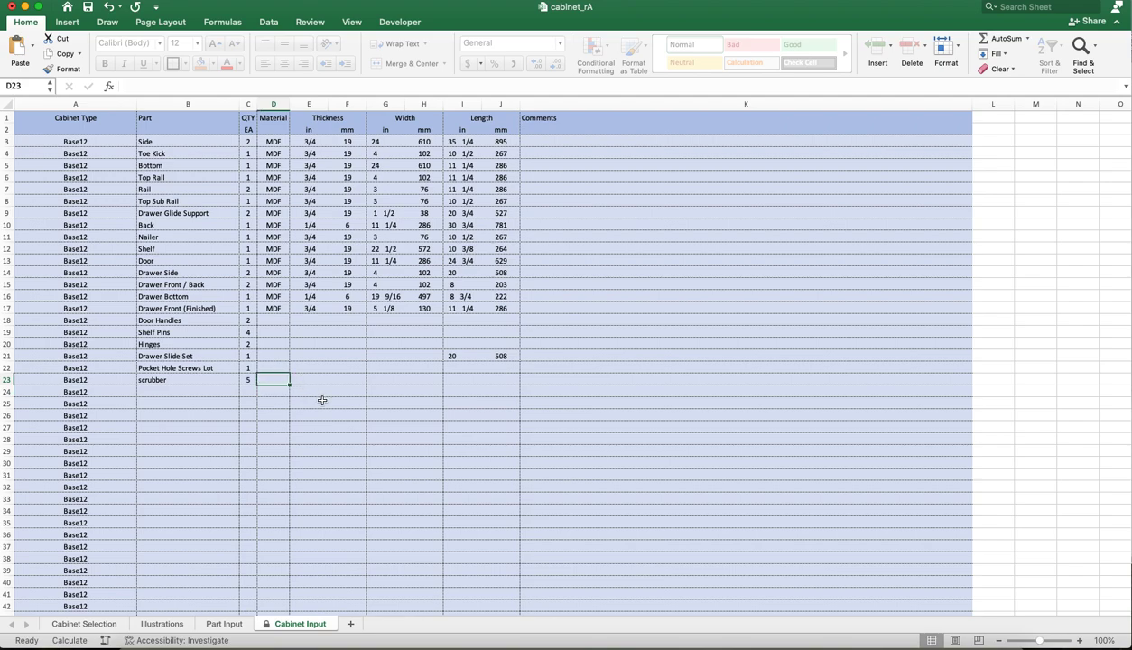
type("plywood")
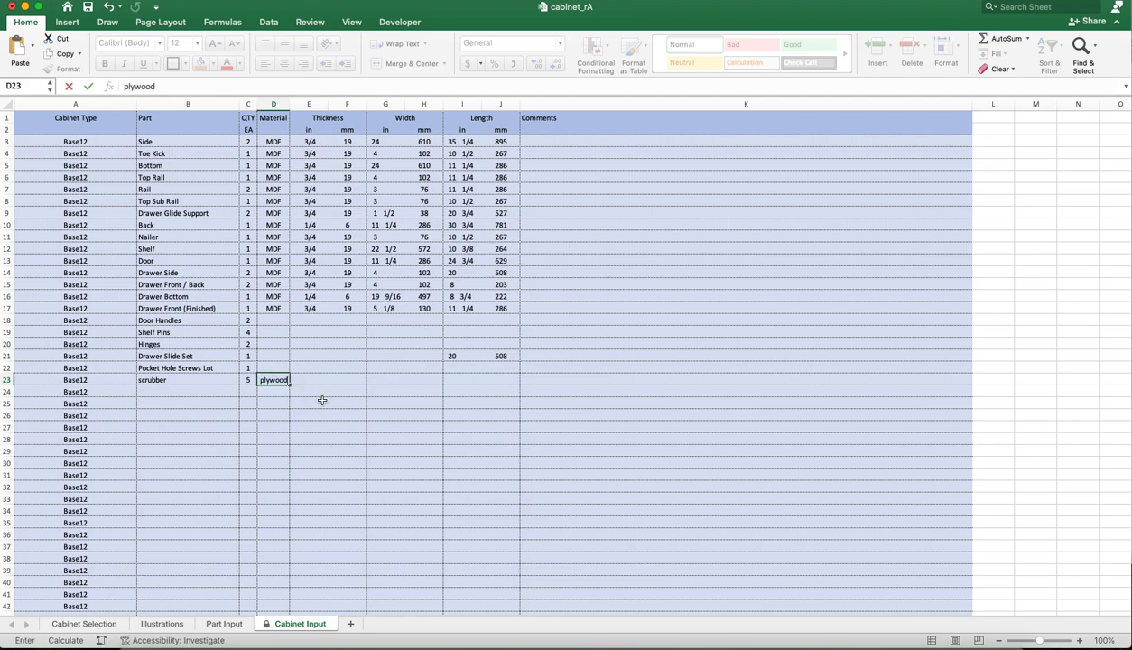
key("Tab")
type("1/4")
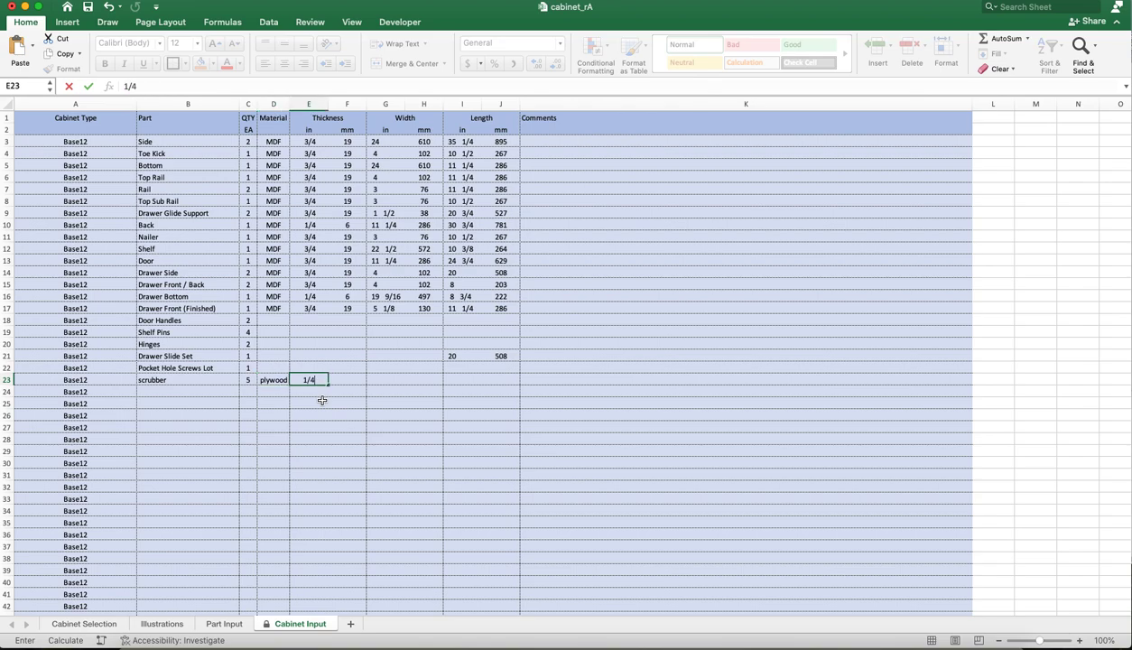
key("Tab")
key("Tab")
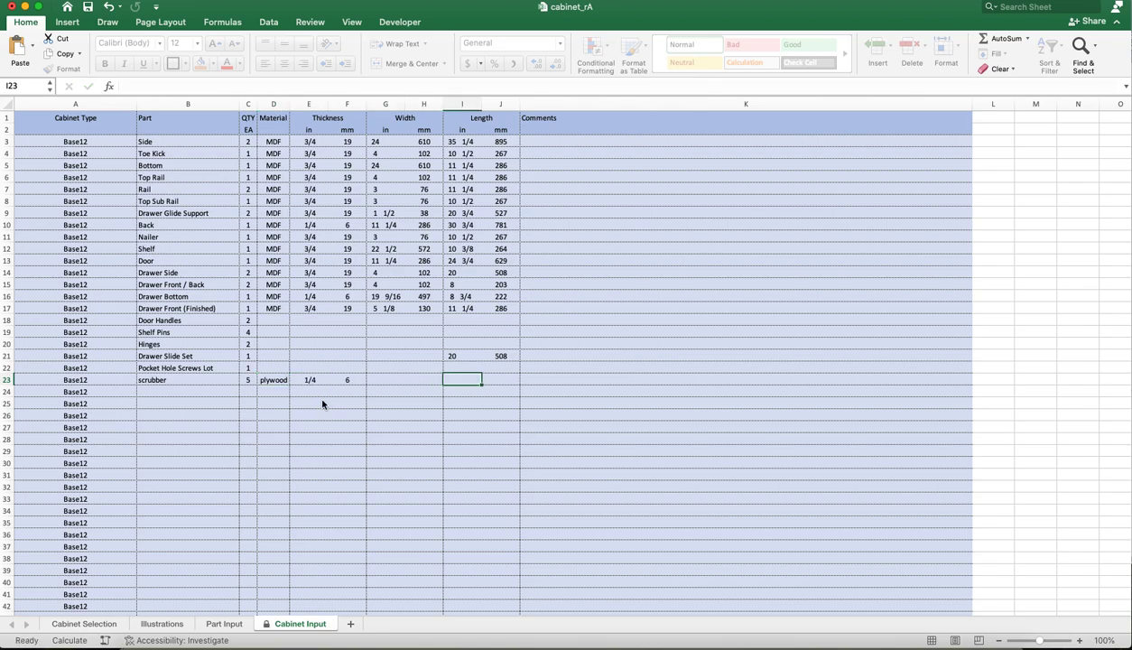
Set the scrubber row's width to 6.125 in and its length to 8.5 in.
key("Left")
key("Left")
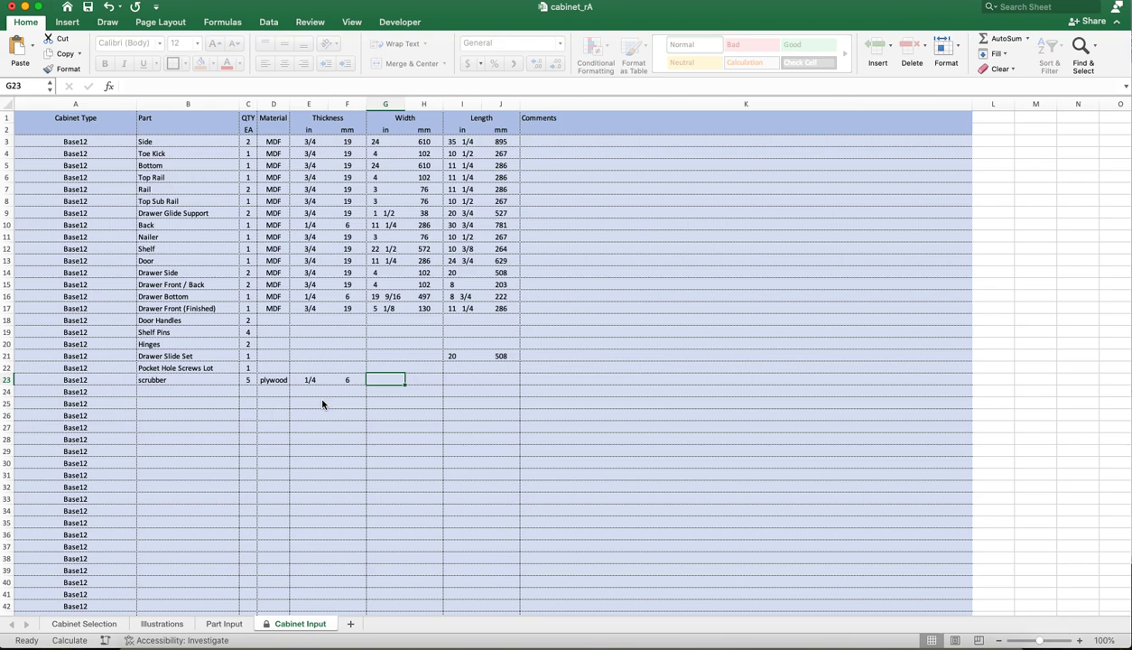
type("6")
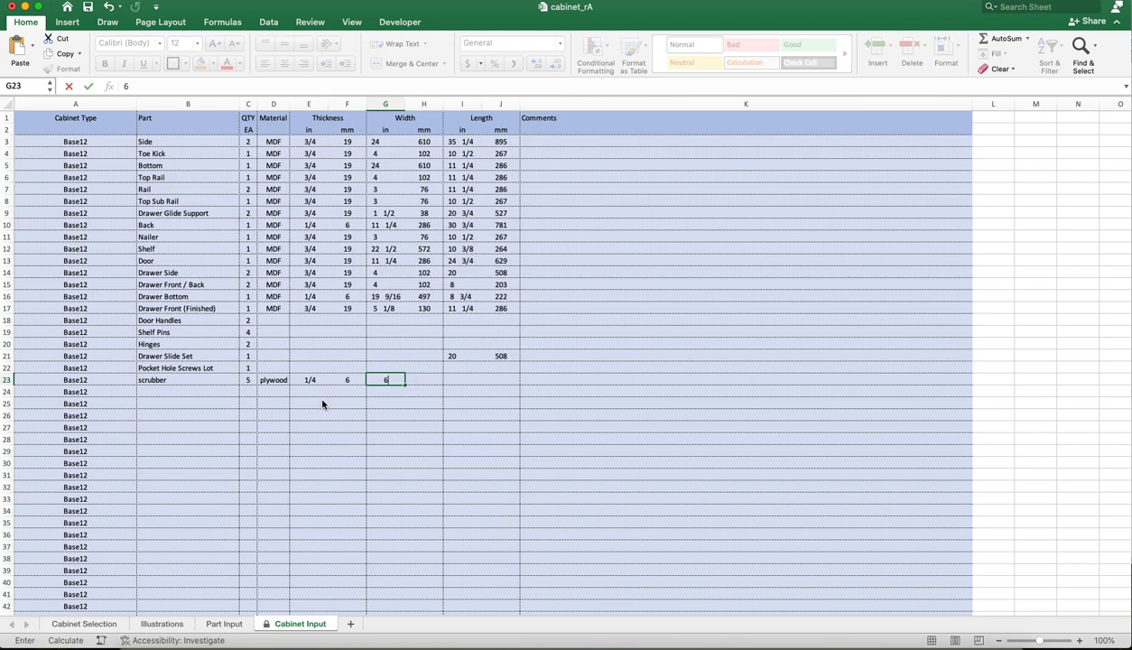
type(".126")
key("BackSpace")
type("5")
key("Tab")
key("shift+Tab")
type("8.5")
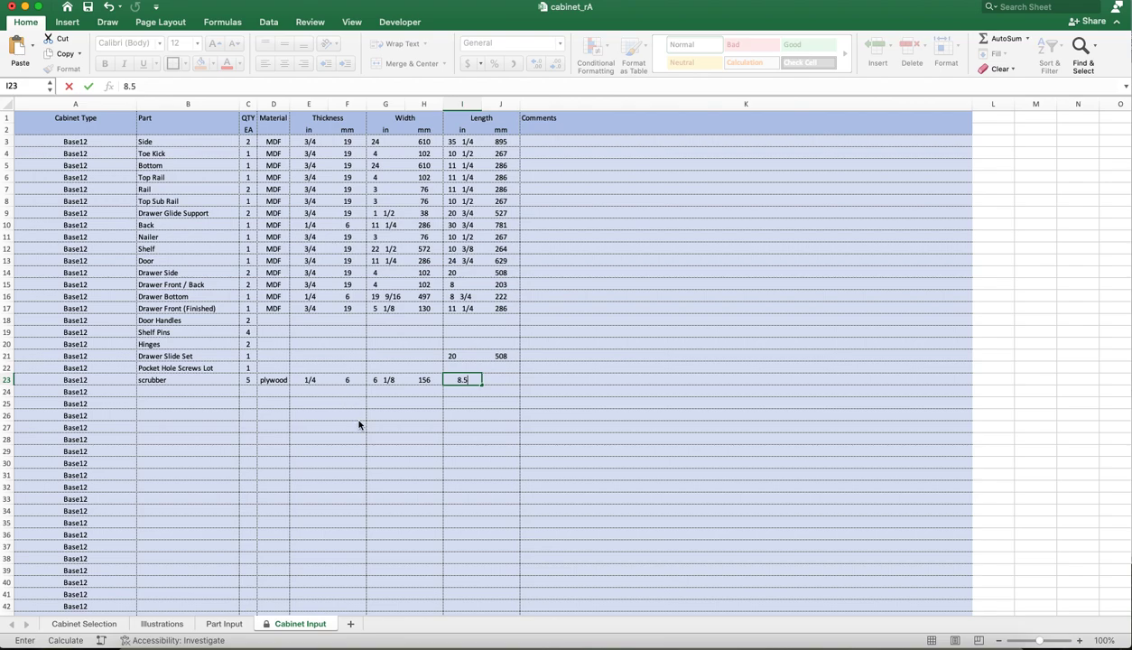
left_click(578, 364)
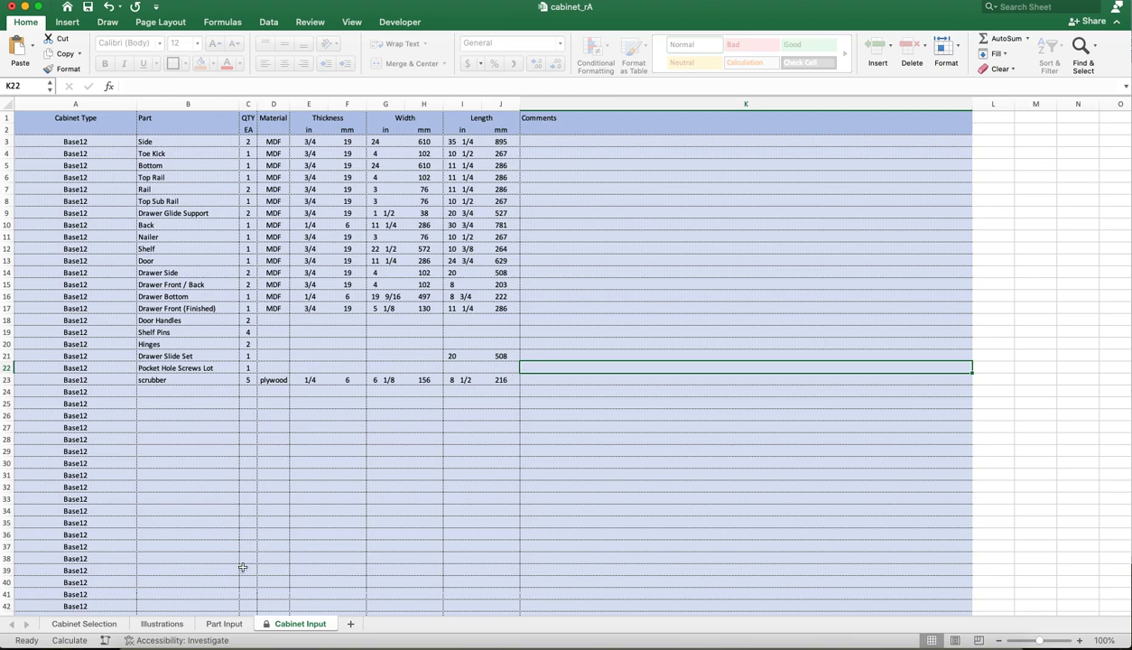
Add Base12 to row 9 of the Cabinet Selection sheet with a quantity of 1.
left_click(86, 624)
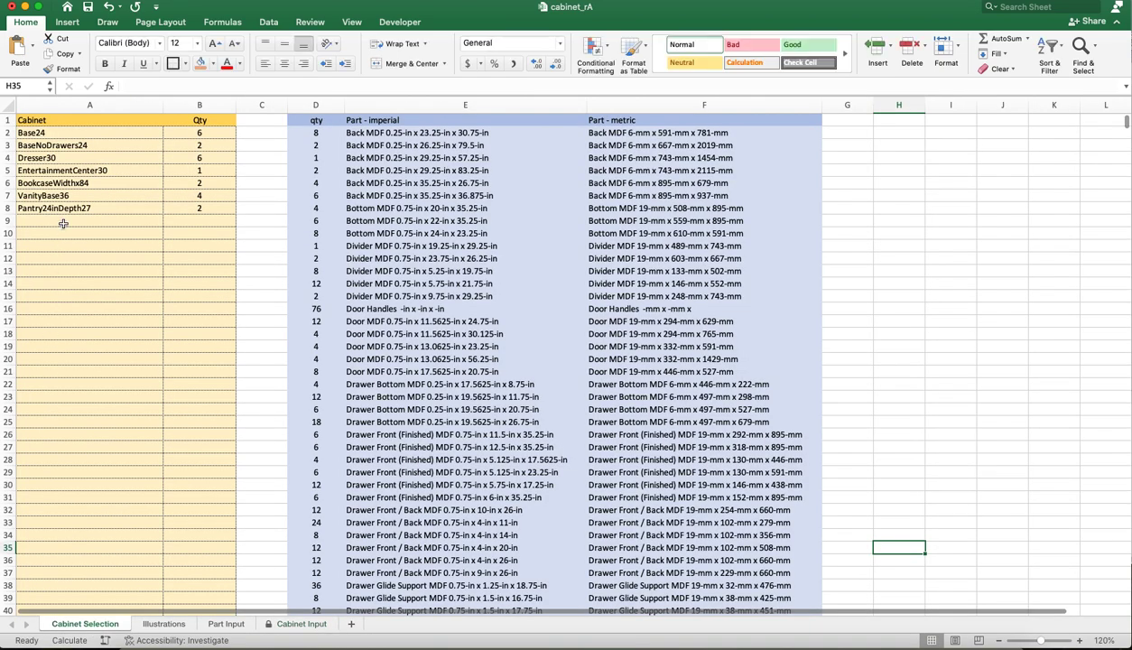
left_click(168, 221)
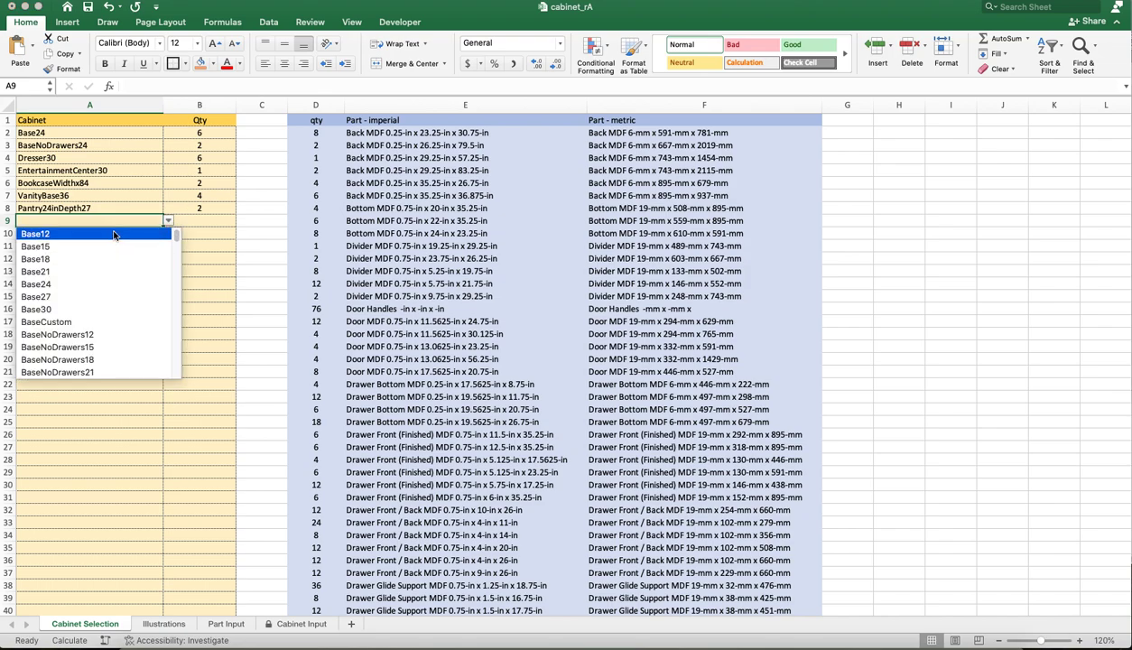
key("Return")
left_click(918, 297)
left_click(237, 220)
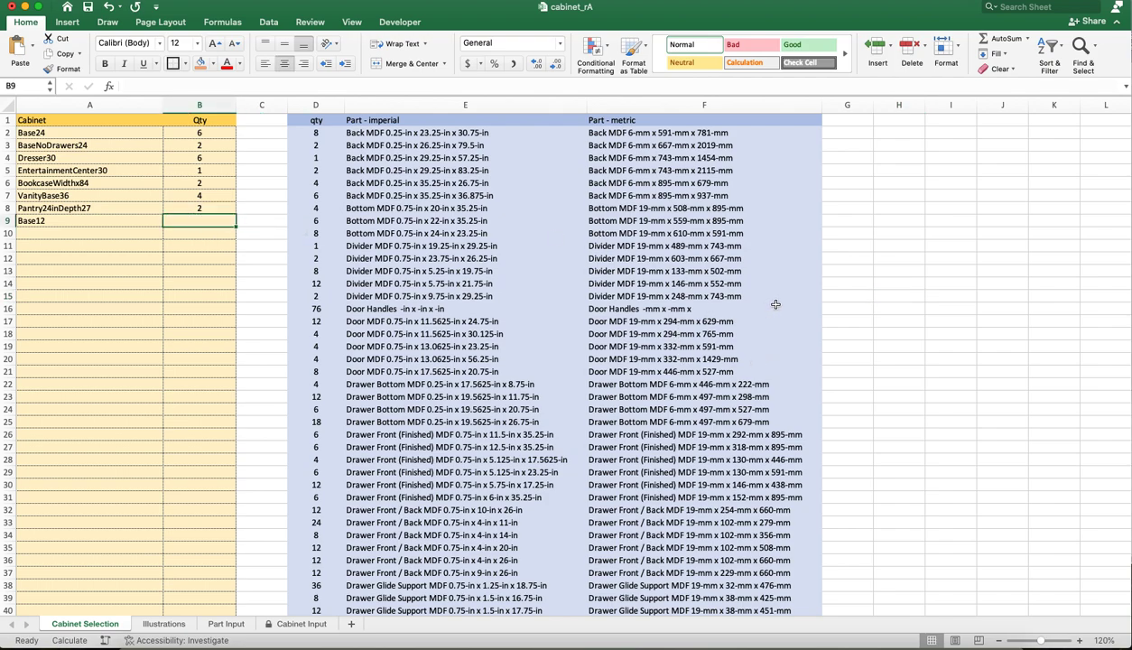
type("1")
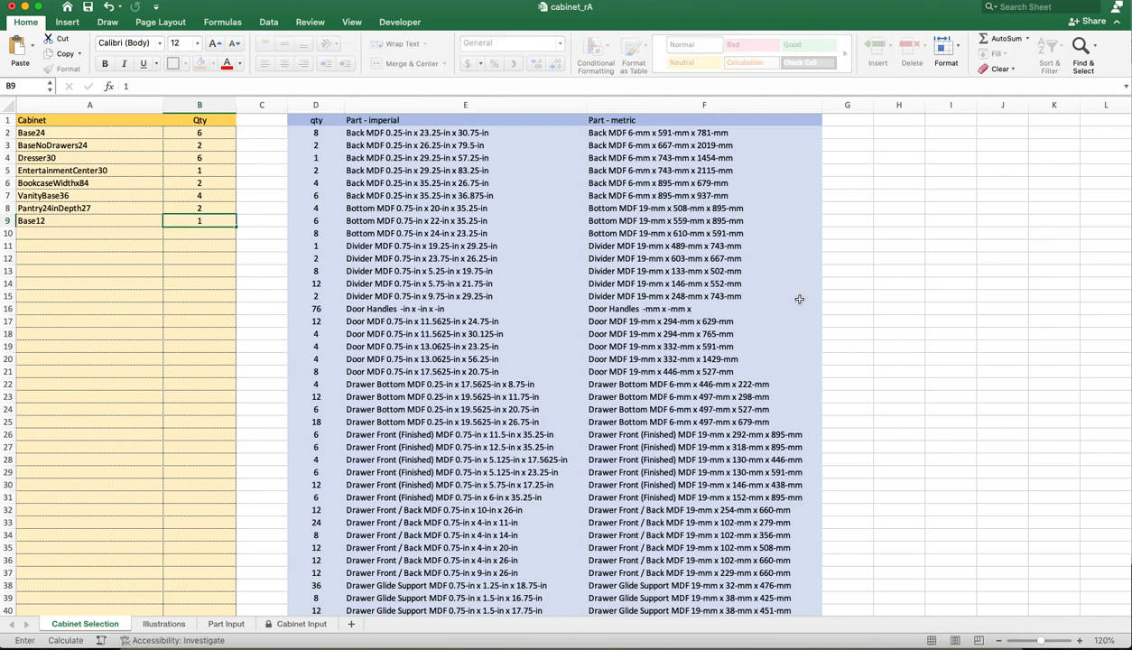
left_click(947, 272)
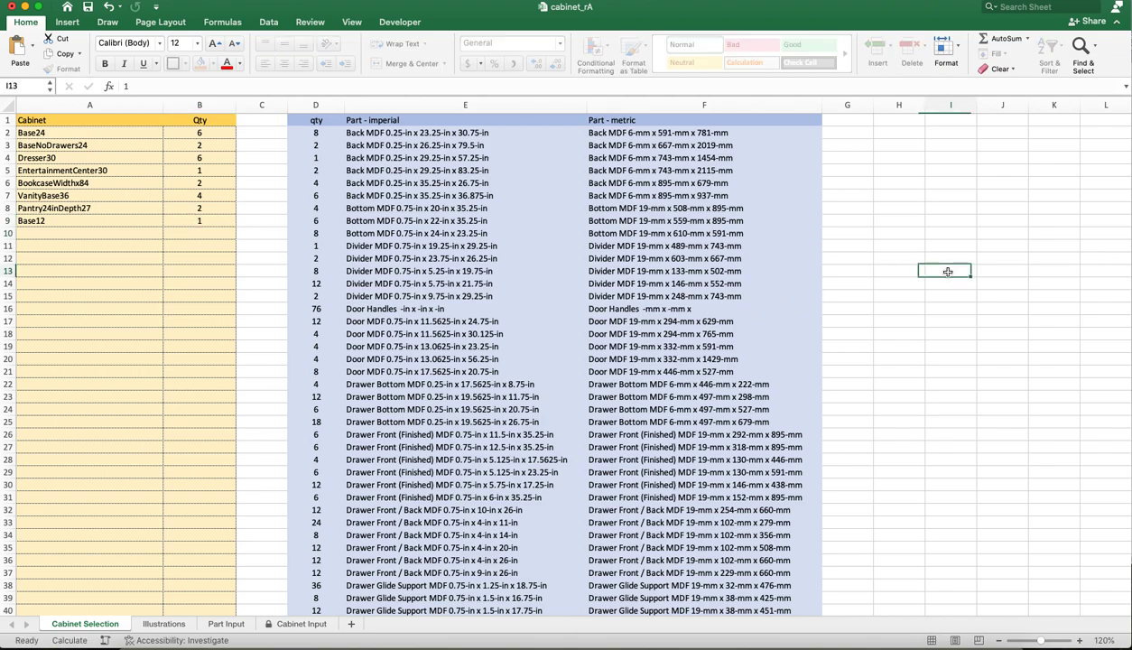
Find the scrubber row in the Cabinet Selection parts list and check its quantity and its imperial and metric descriptions.
scroll(947, 272, "down", 15)
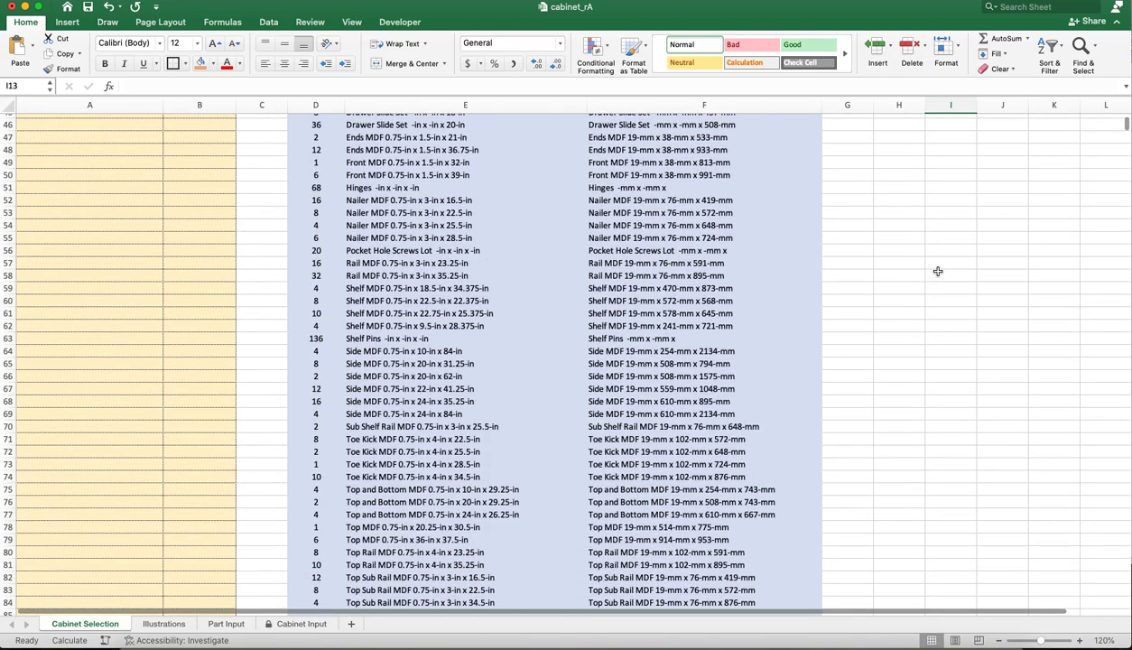
left_click(940, 287)
scroll(945, 285, "down", 8)
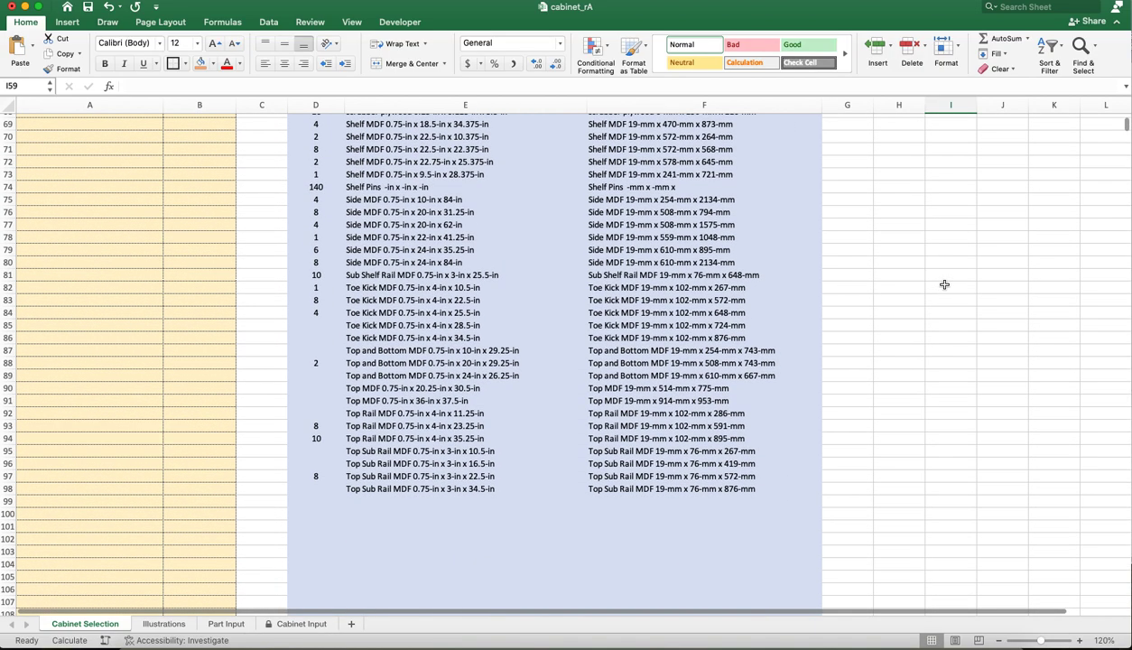
scroll(515, 304, "up", 3)
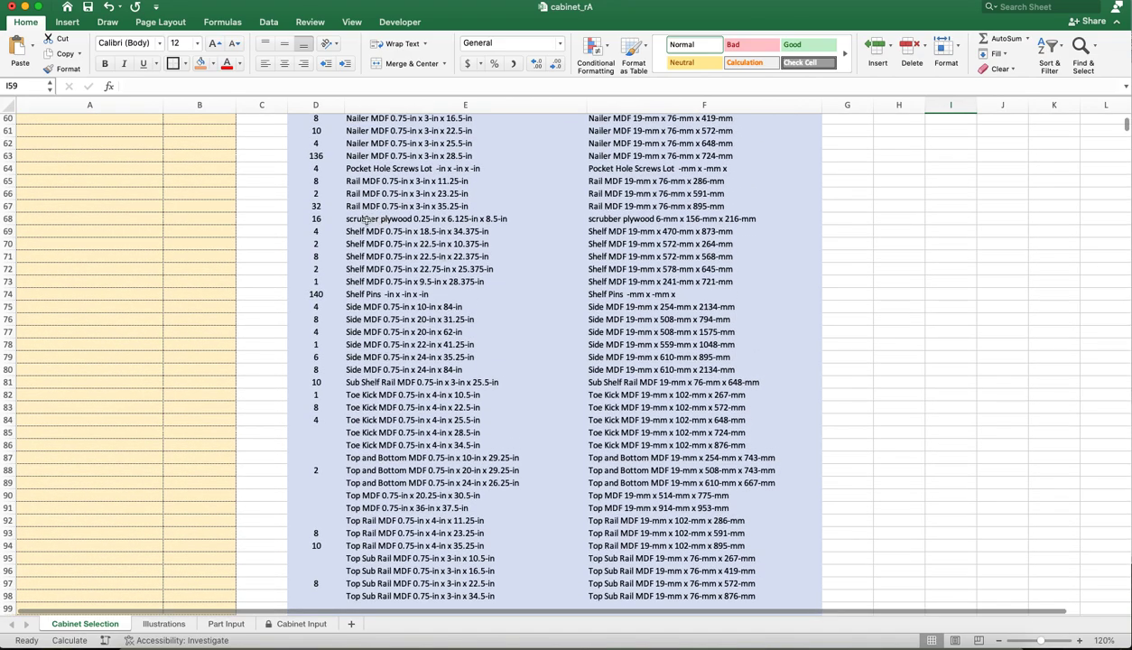
left_click(368, 221)
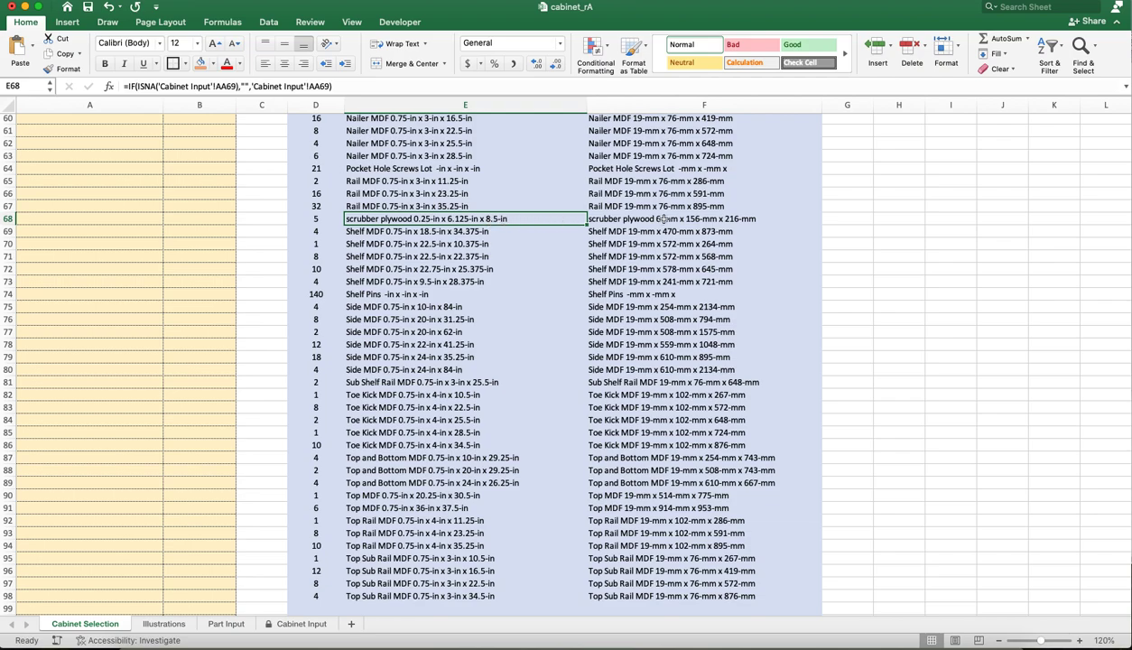
left_click_drag(847, 218, 315, 218)
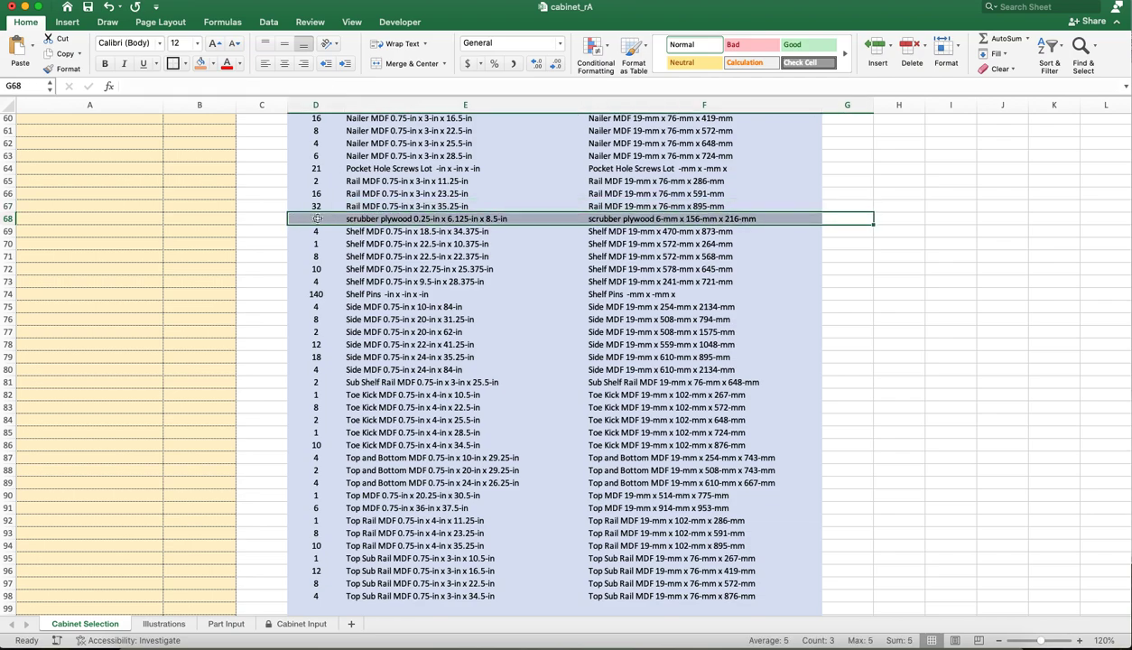
left_click(712, 217)
left_click_drag(854, 222, 703, 219)
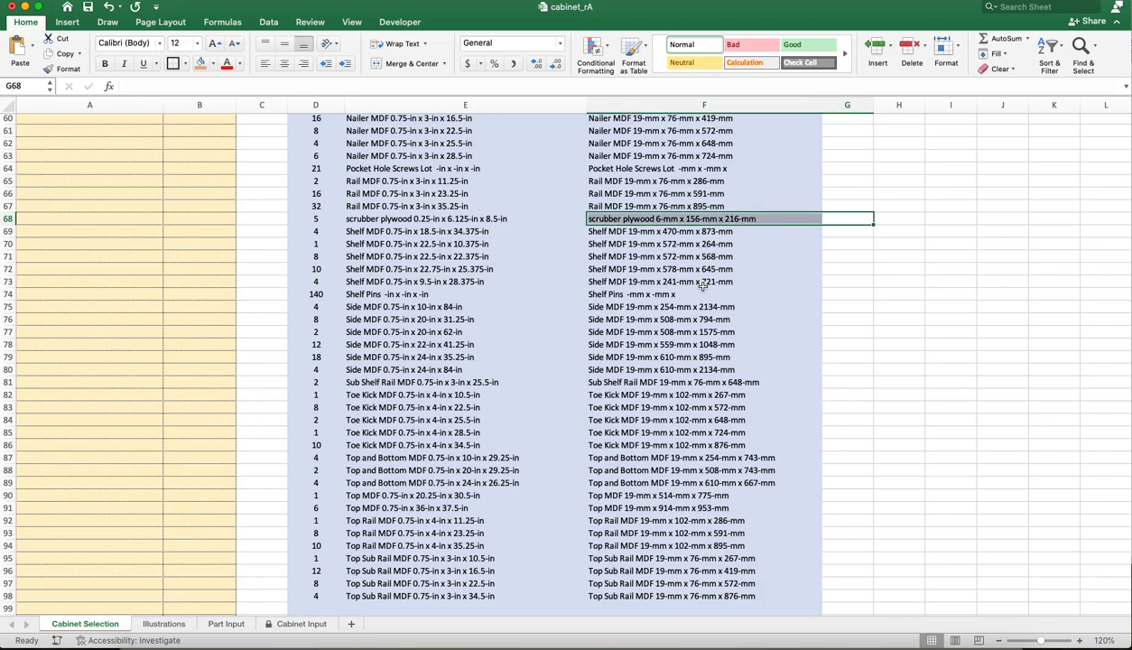
left_click(316, 217)
Review the Base12 selection in row 9 and compare it with the Base12 parts on the Cabinet Input sheet.
scroll(320, 251, "up", 10)
scroll(323, 255, "up", 6)
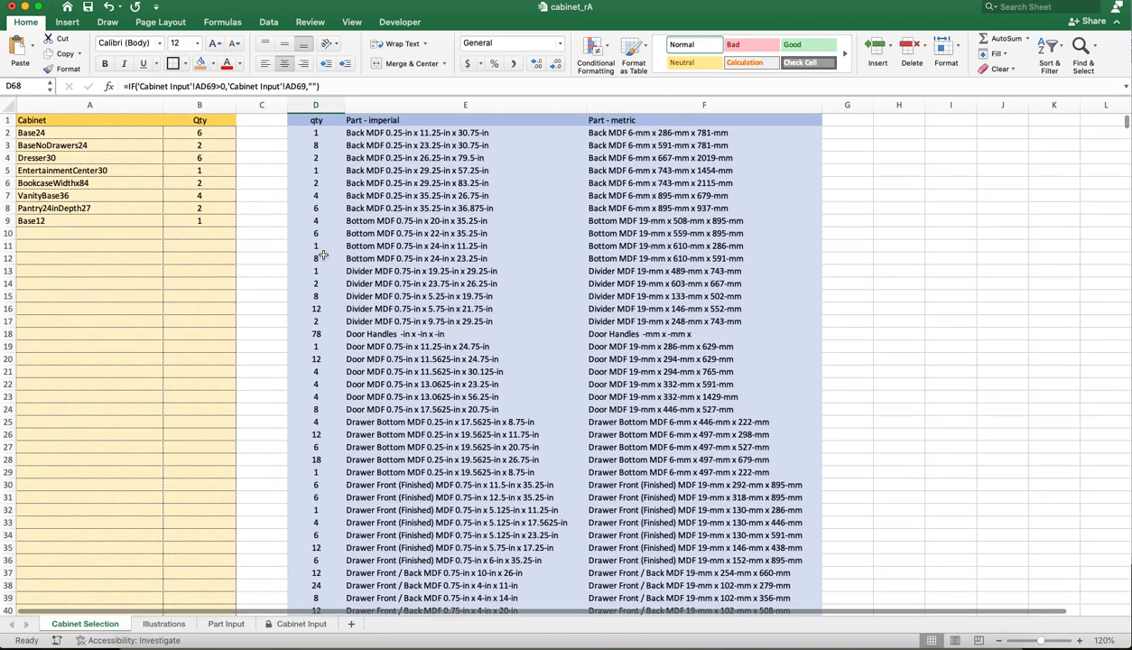
left_click(32, 220)
left_click_drag(31, 221, 226, 221)
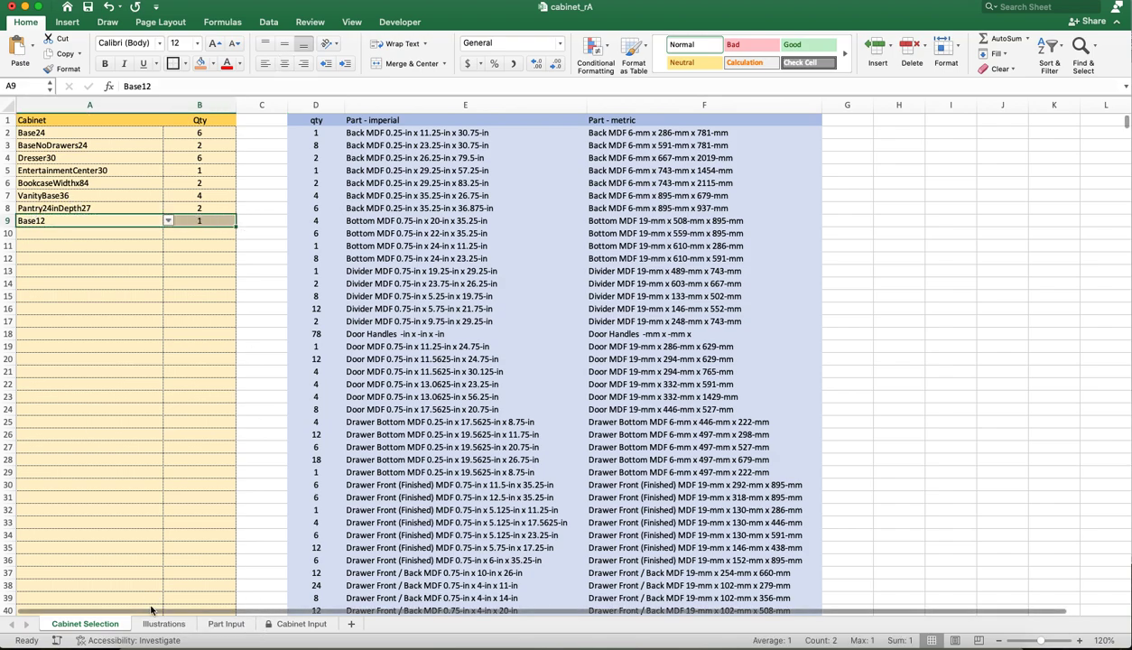
left_click(299, 623)
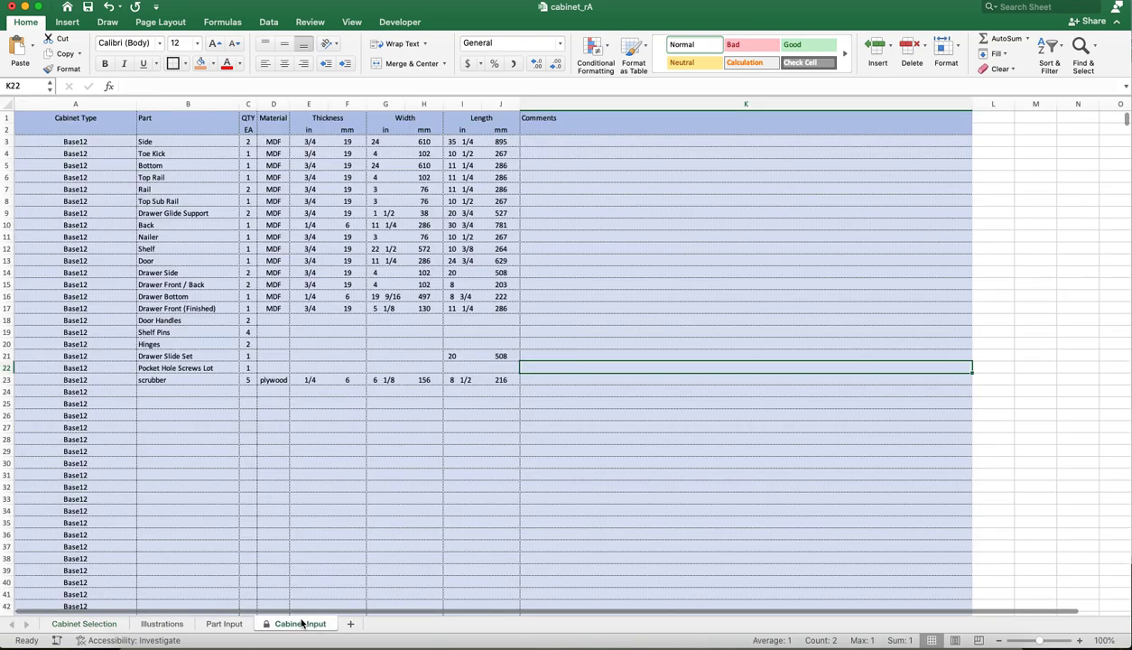
left_click(94, 624)
Set the Base12 quantity in row 9 of the Cabinet Selection sheet to 2.
left_click(205, 221)
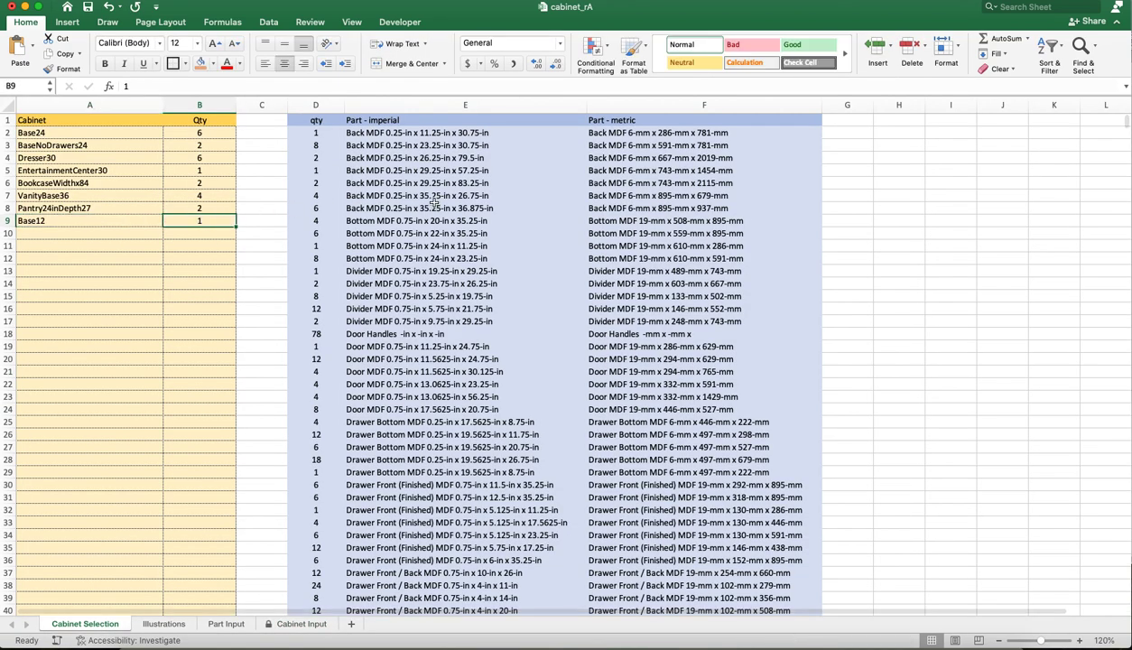
type("2")
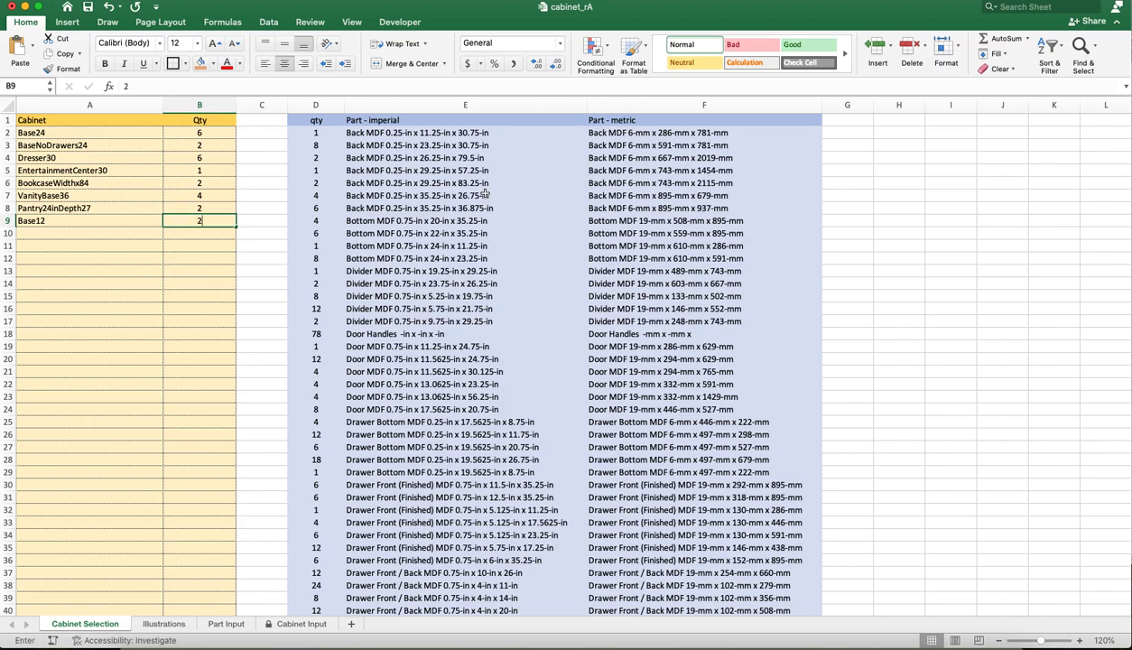
left_click(1006, 370)
Check the recalculated scrubber row and the rest of the parts list for the changed Base12 quantity.
scroll(1030, 375, "down", 17)
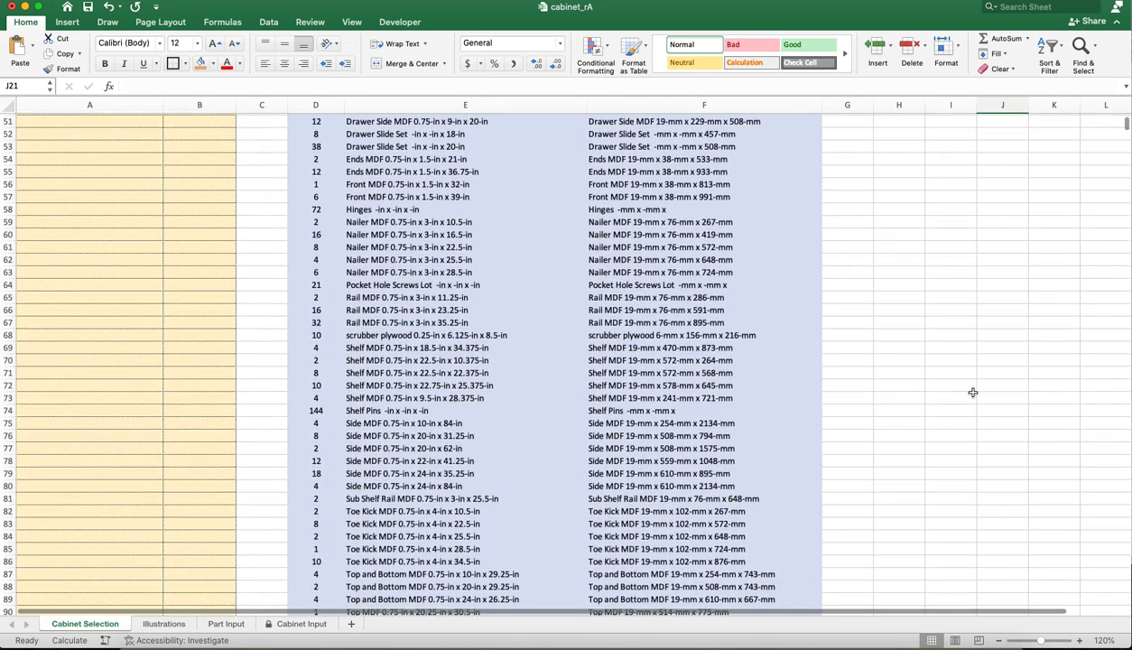
scroll(980, 391, "down", 1)
left_click_drag(315, 314, 926, 314)
left_click(930, 314)
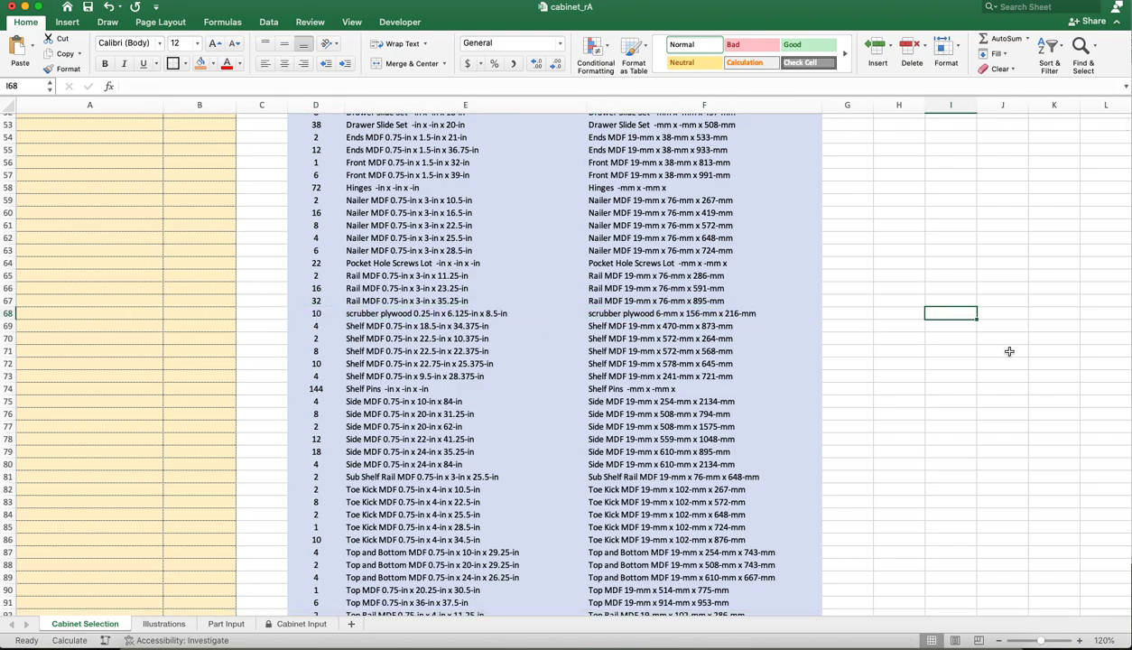
scroll(398, 371, "down", 5)
scroll(405, 374, "up", 15)
scroll(409, 384, "up", 2)
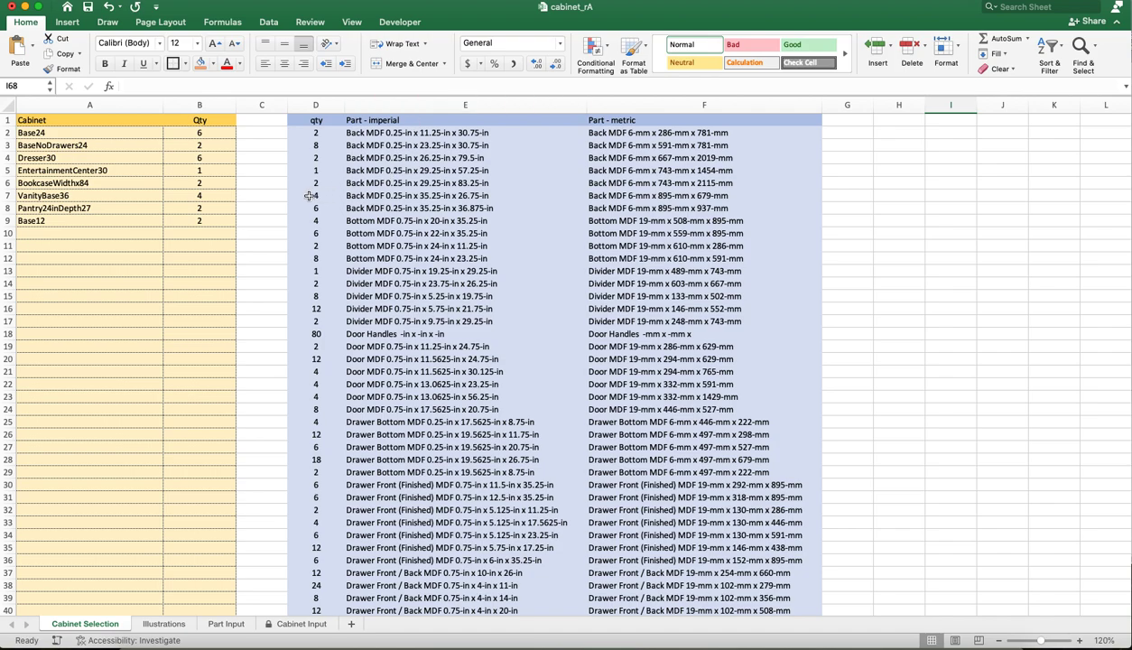
Highlight sample back and door entries in the parts list: row 7, rows 4 to 5, and row 22.
left_click_drag(318, 197, 800, 193)
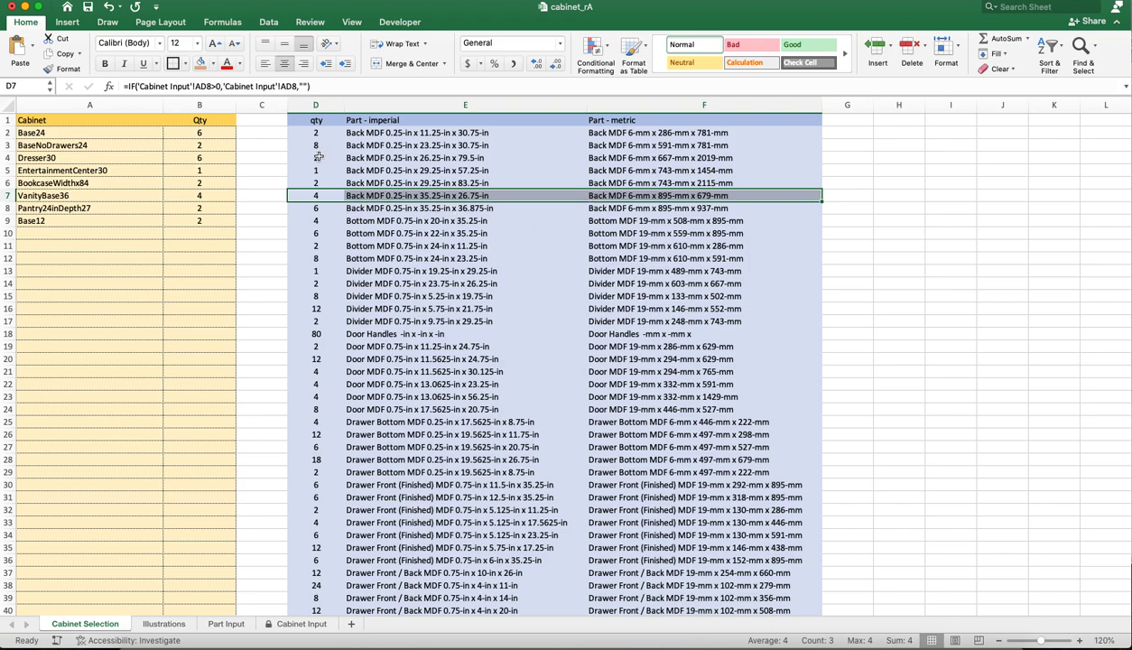
left_click_drag(318, 158, 627, 164)
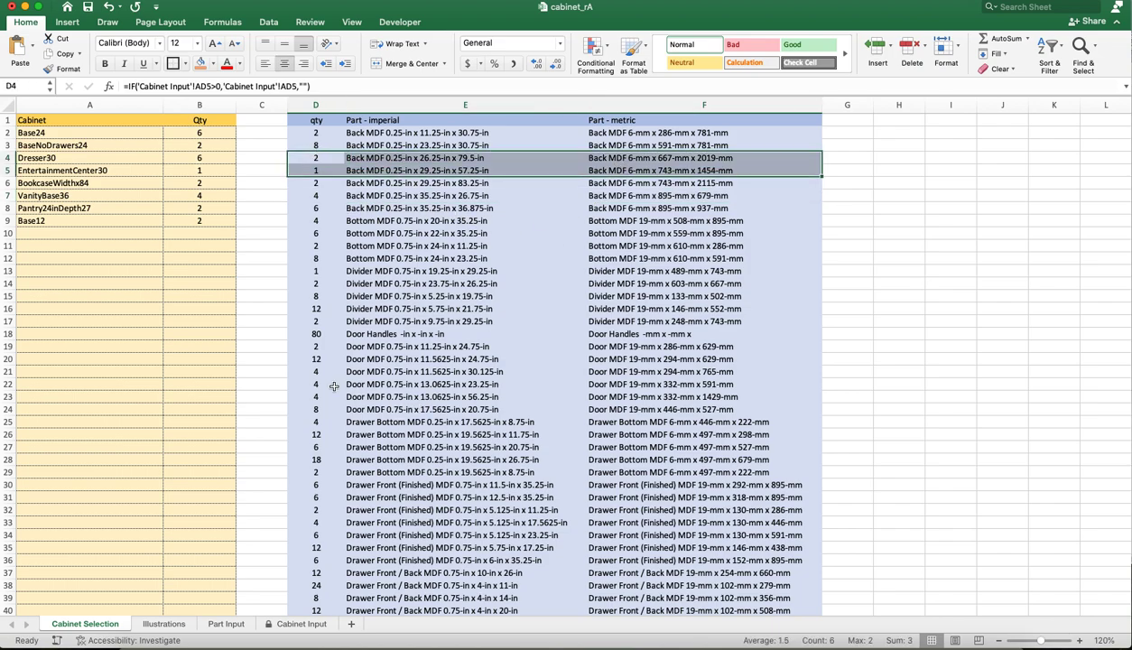
left_click_drag(312, 384, 374, 384)
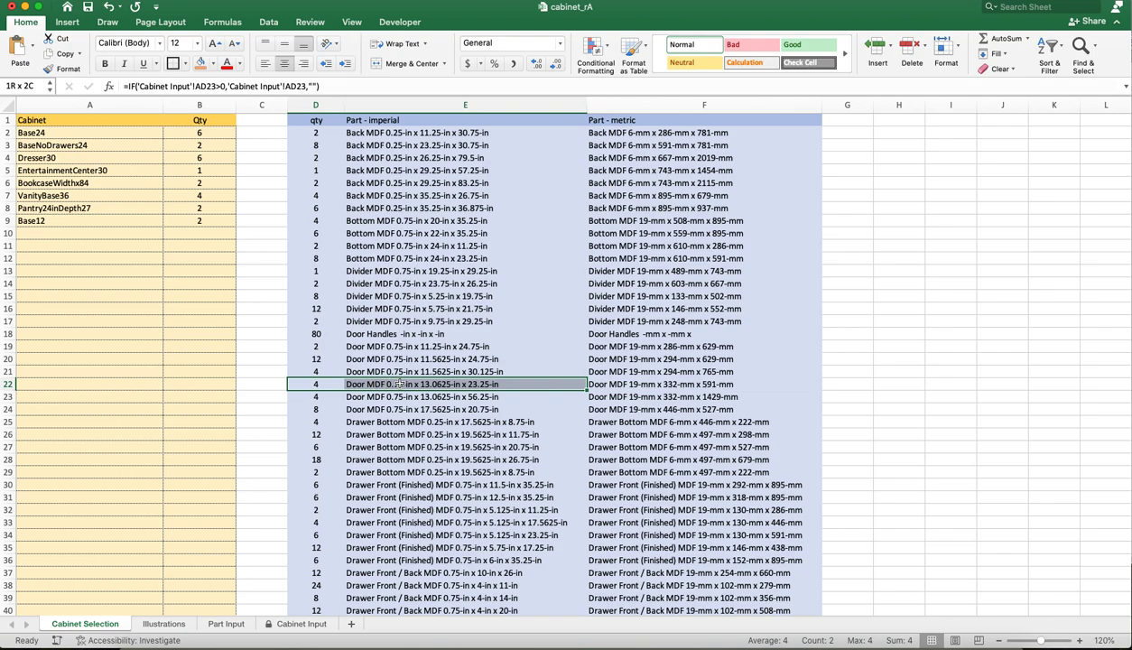
Examine the Nailer and Drawer Glide Support rows and the blank rows 24 to 27 on the Cabinet Input sheet.
left_click(297, 624)
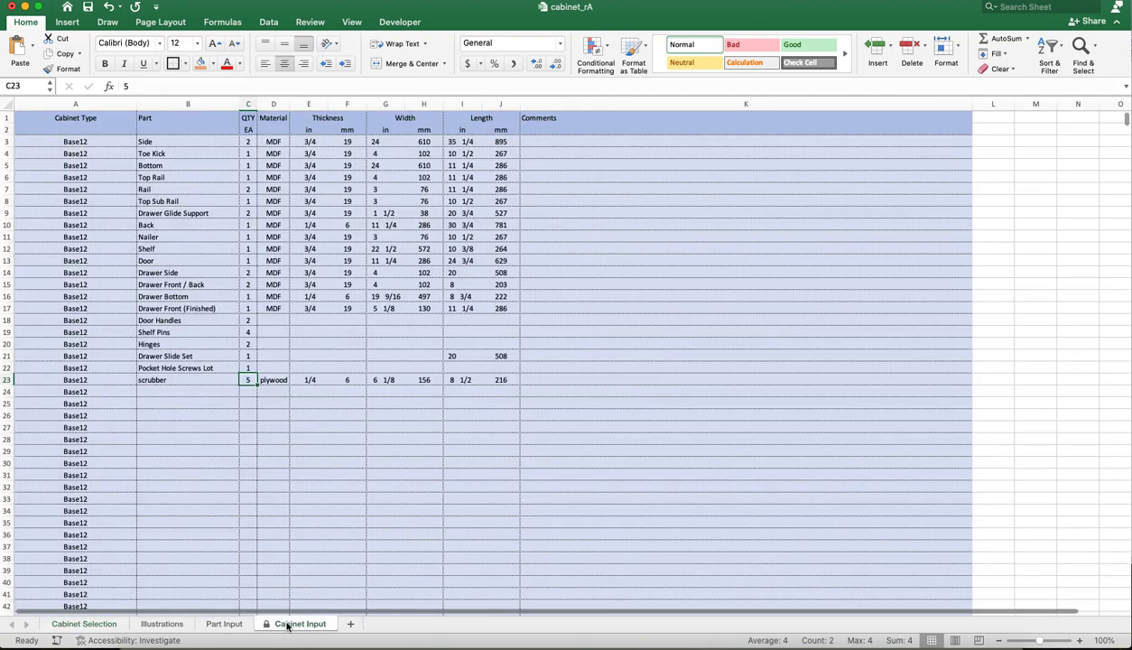
left_click_drag(160, 233, 527, 233)
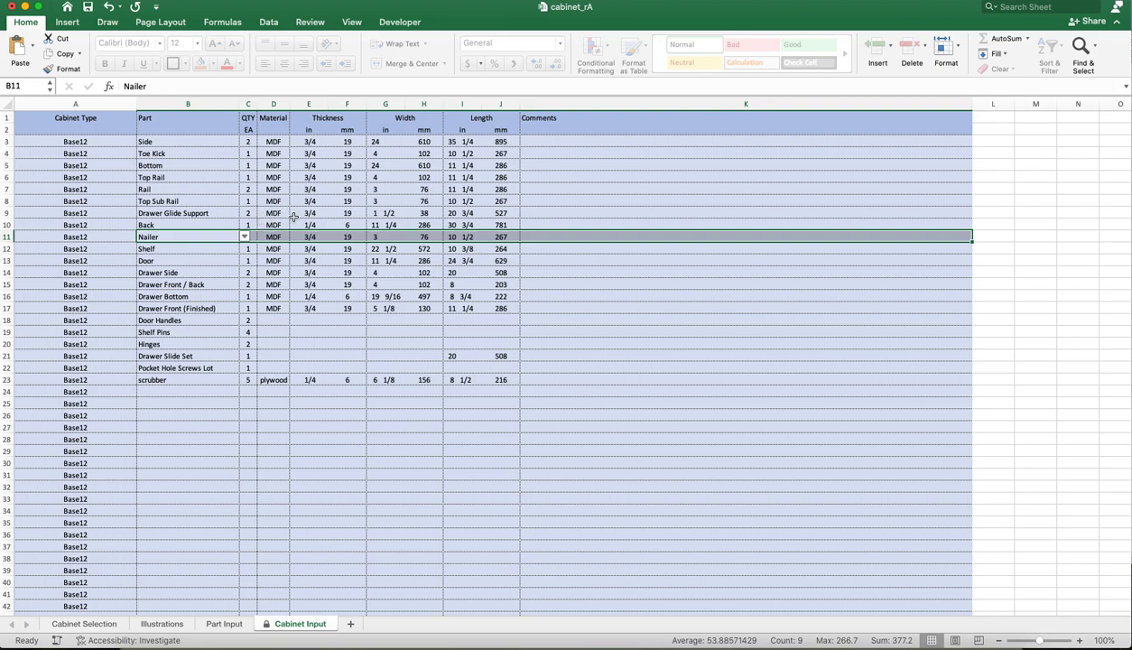
left_click(186, 407)
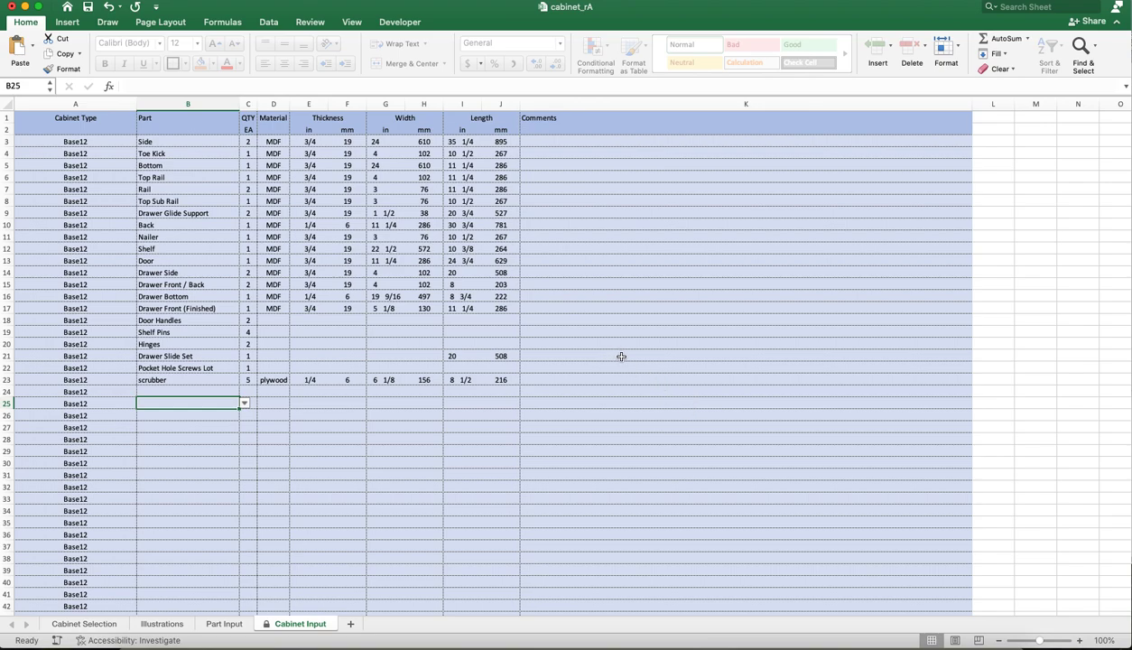
left_click(156, 393)
left_click_drag(159, 391, 939, 416)
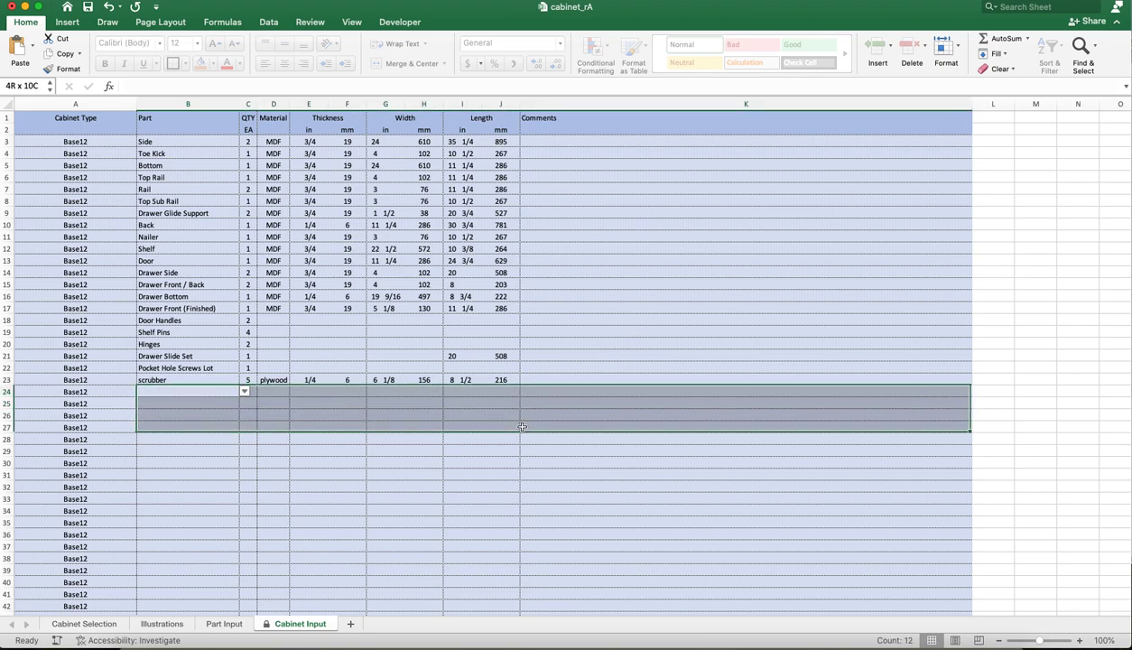
left_click(657, 389)
left_click_drag(199, 213, 704, 214)
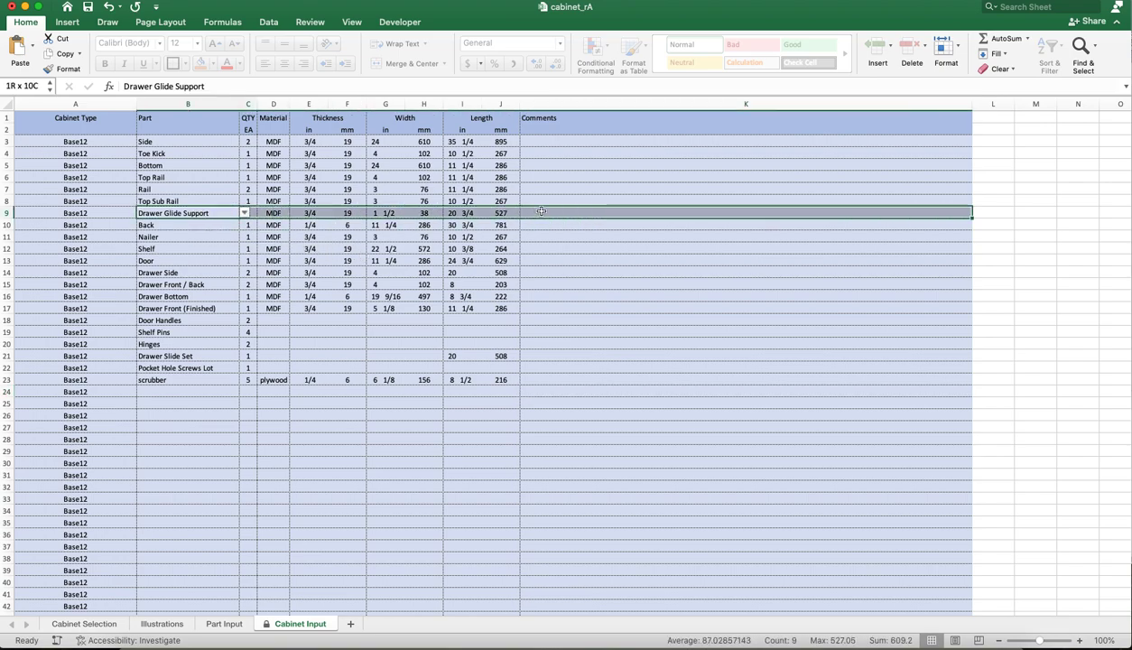
left_click(685, 299)
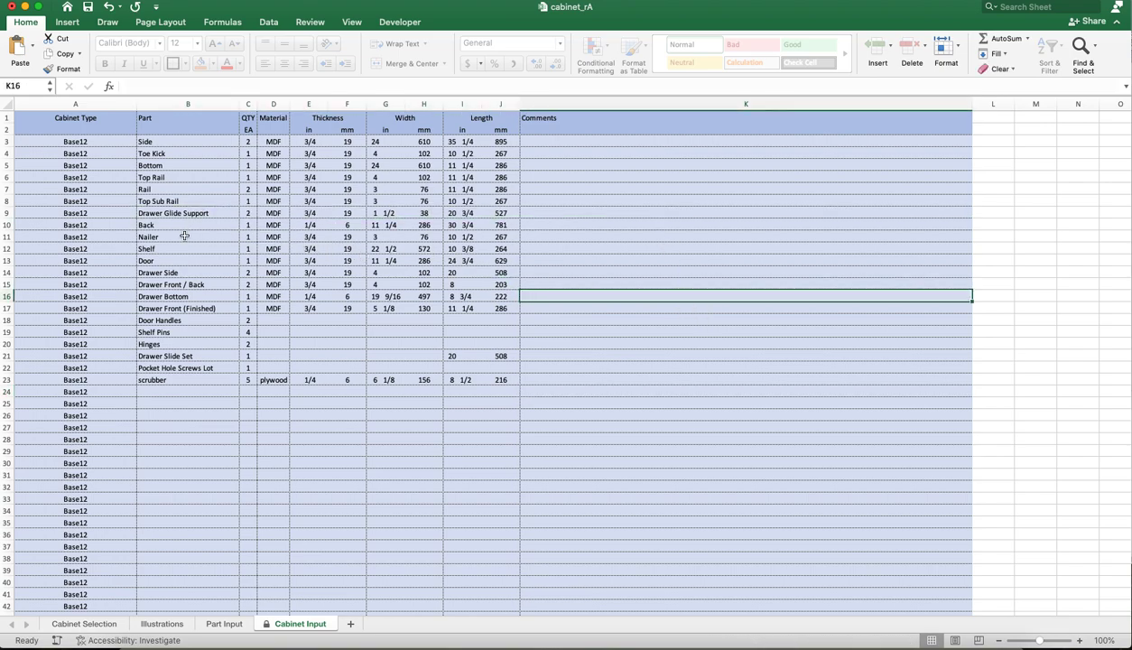
Look over the Base12 rows on the Cabinet Input sheet, including the thickness formula in F9, and open the Part Input sheet.
scroll(406, 415, "down", 3)
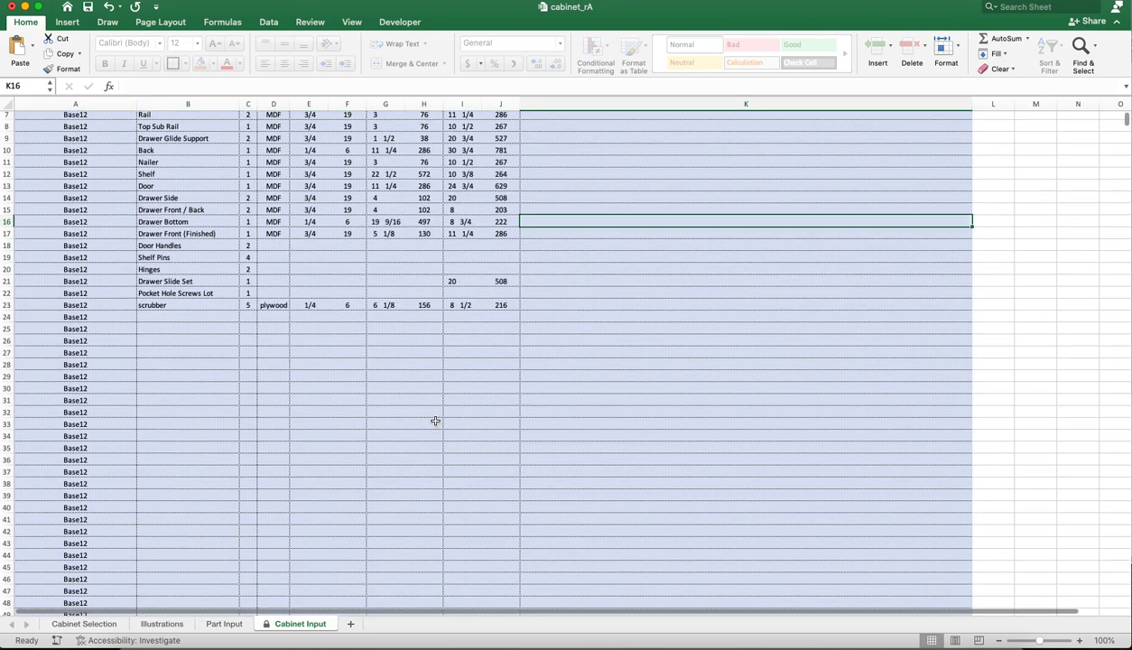
scroll(432, 420, "up", 3)
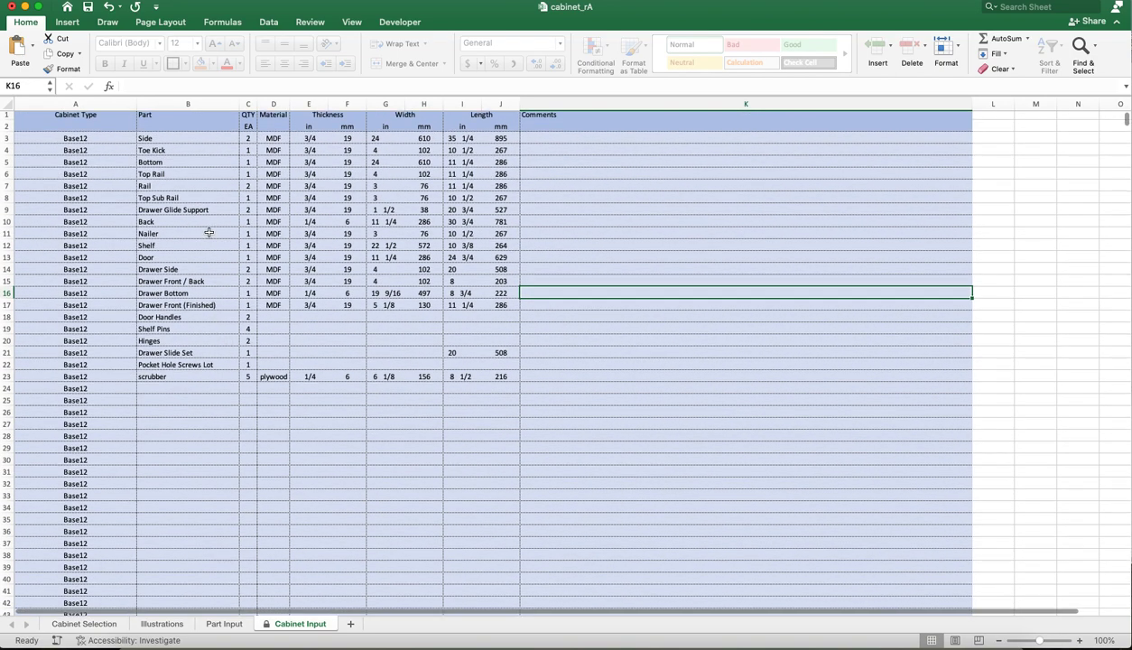
left_click(347, 209)
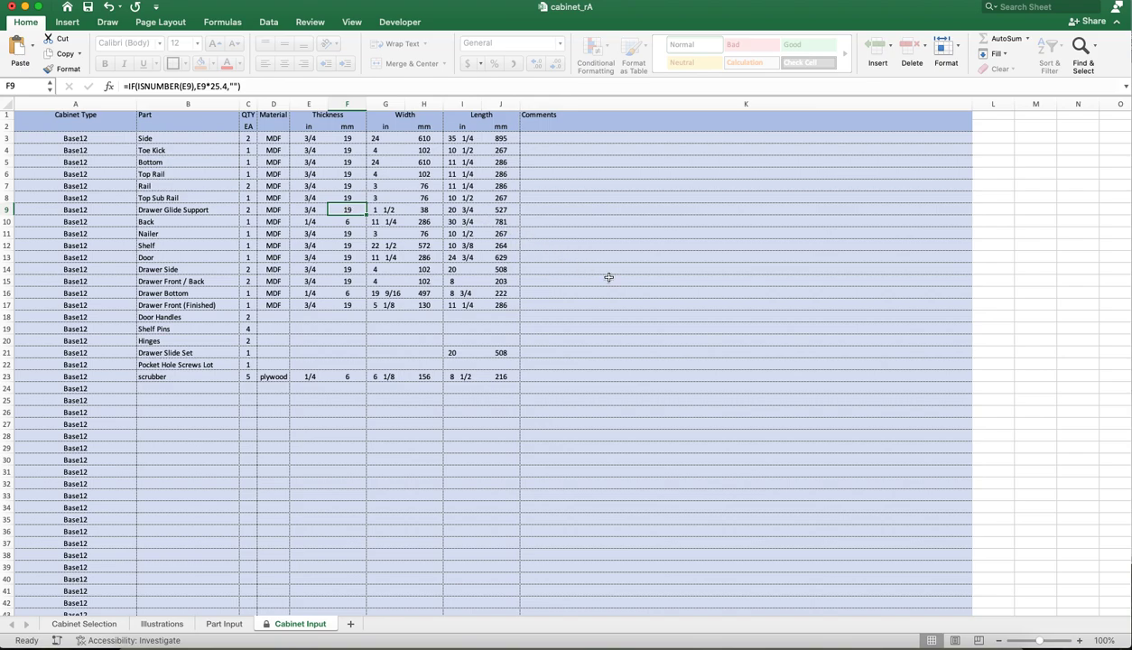
left_click(80, 327)
left_click(810, 306)
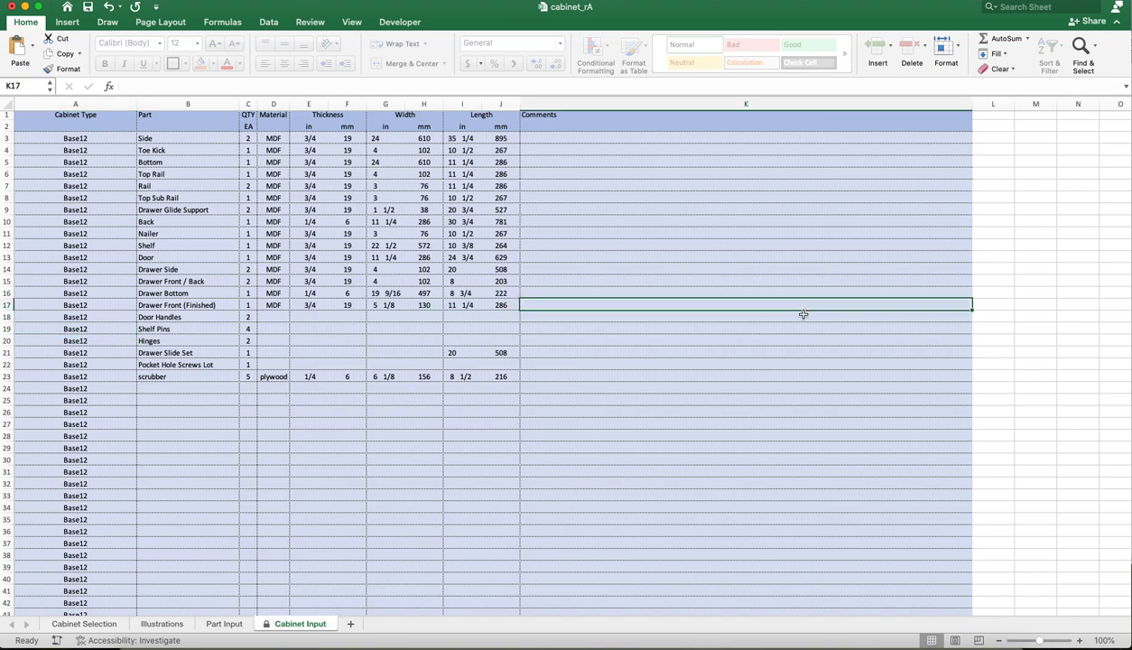
left_click(195, 387)
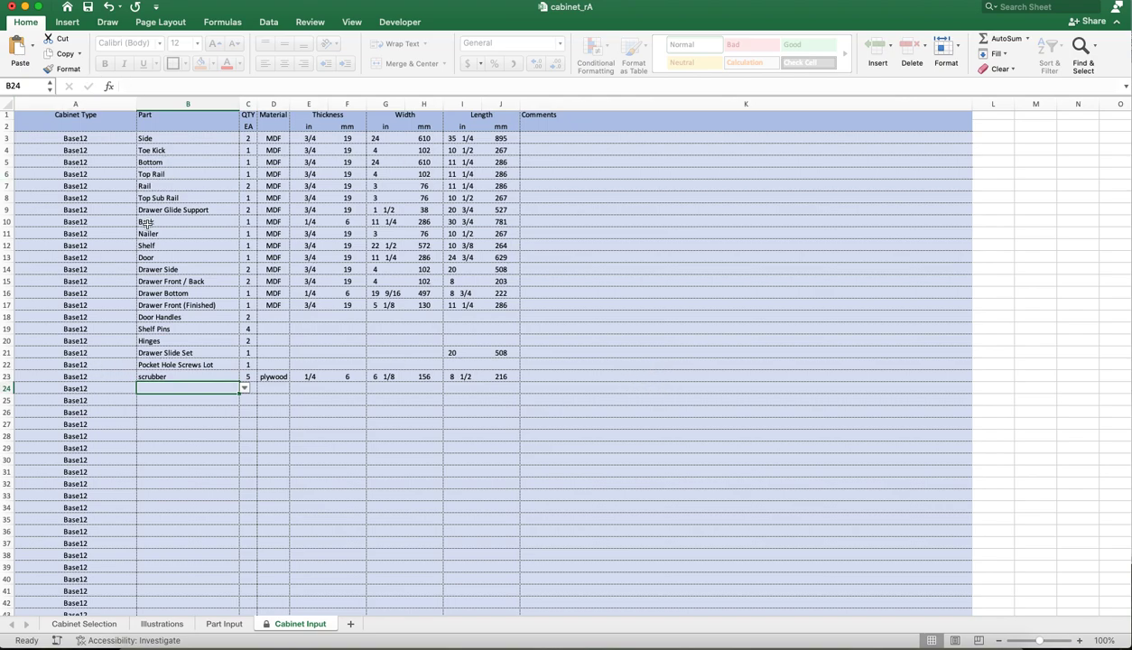
left_click(827, 351)
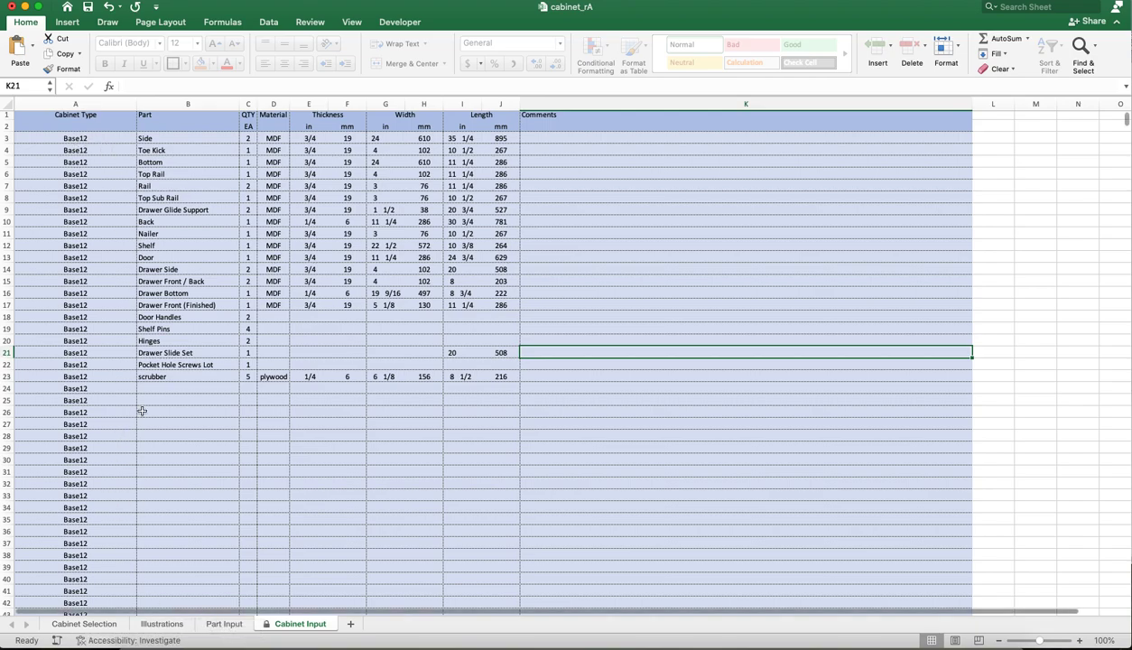
left_click(222, 624)
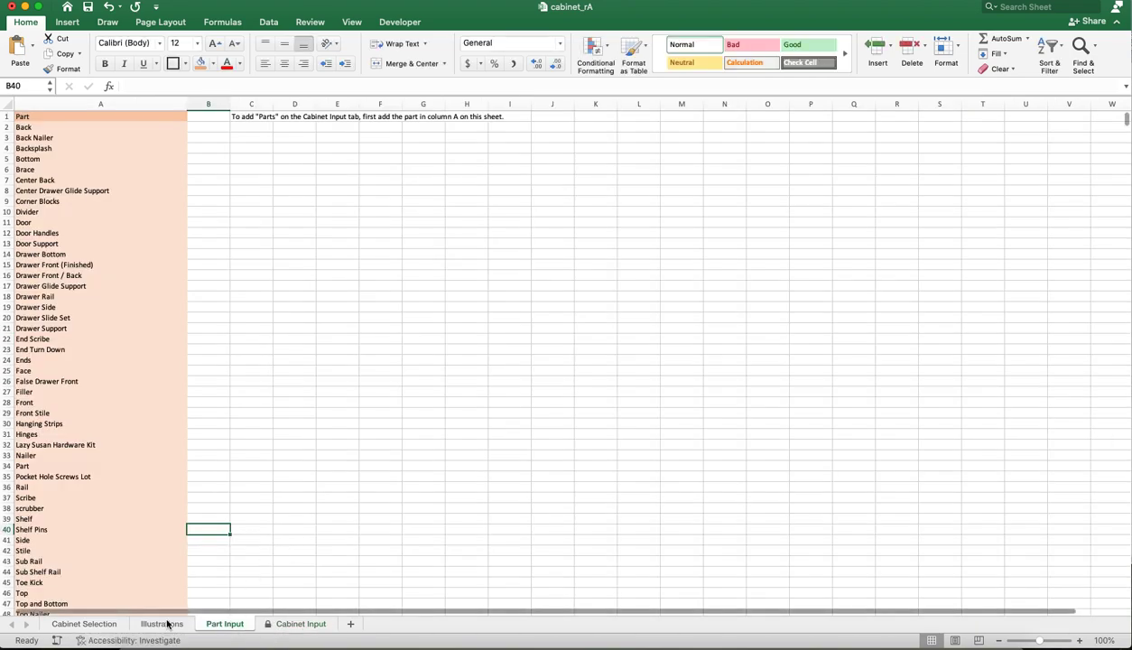
Return to the Cabinet Selection sheet and check the Base12 entry and its quantity in row 9.
left_click(106, 624)
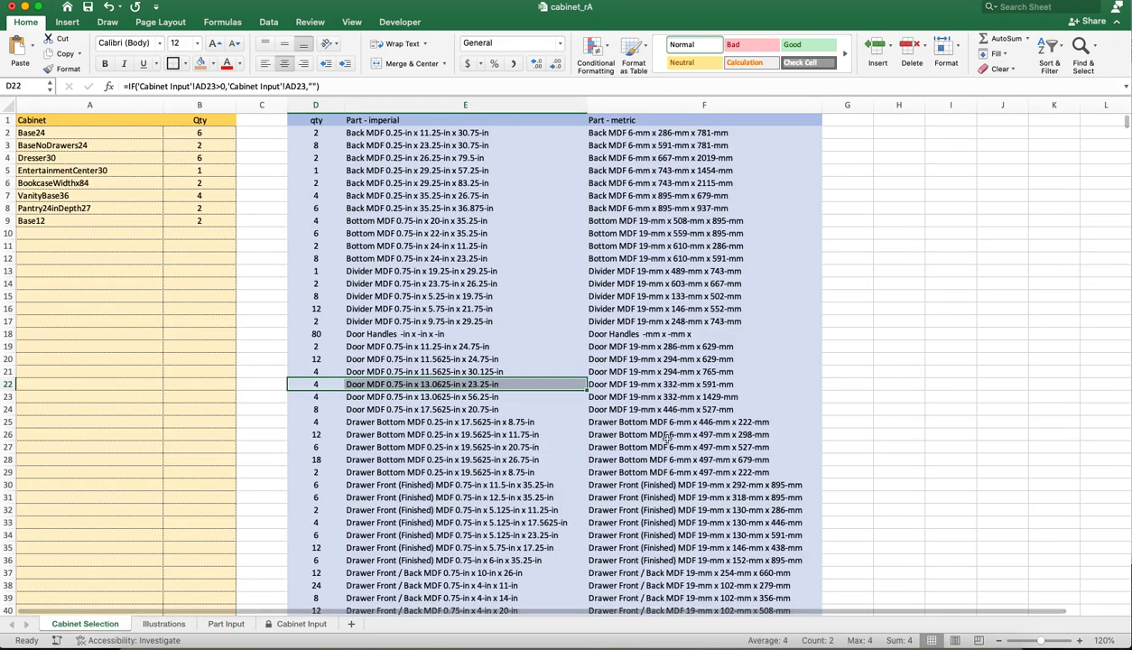
left_click(892, 366)
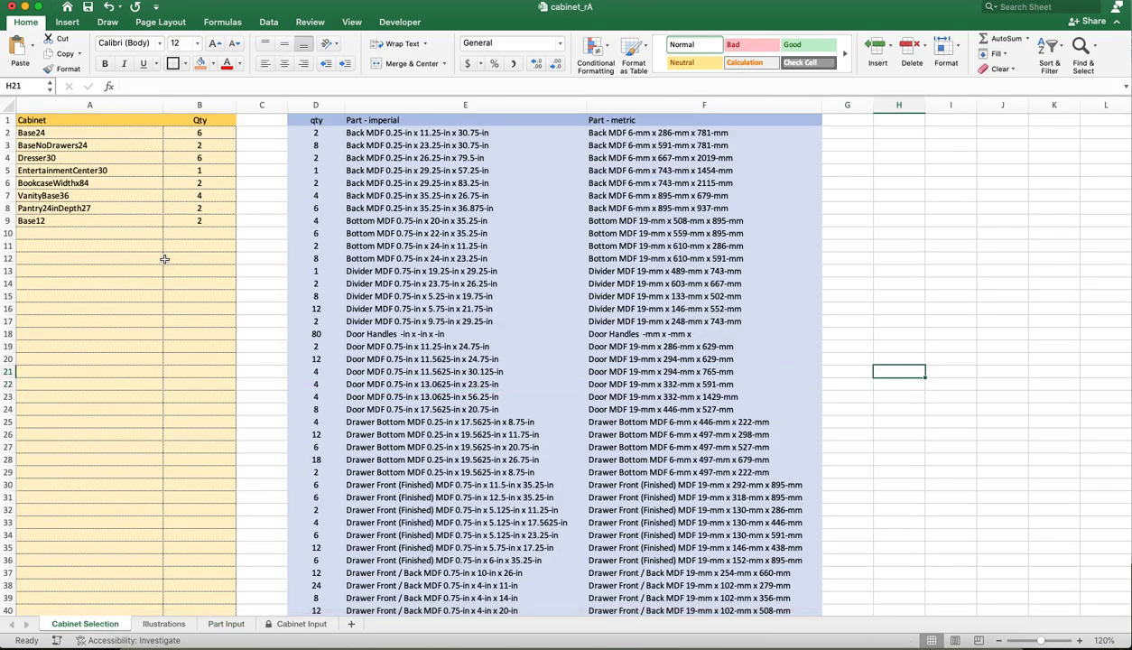
left_click(134, 236)
left_click_drag(118, 220, 188, 221)
left_click(188, 221)
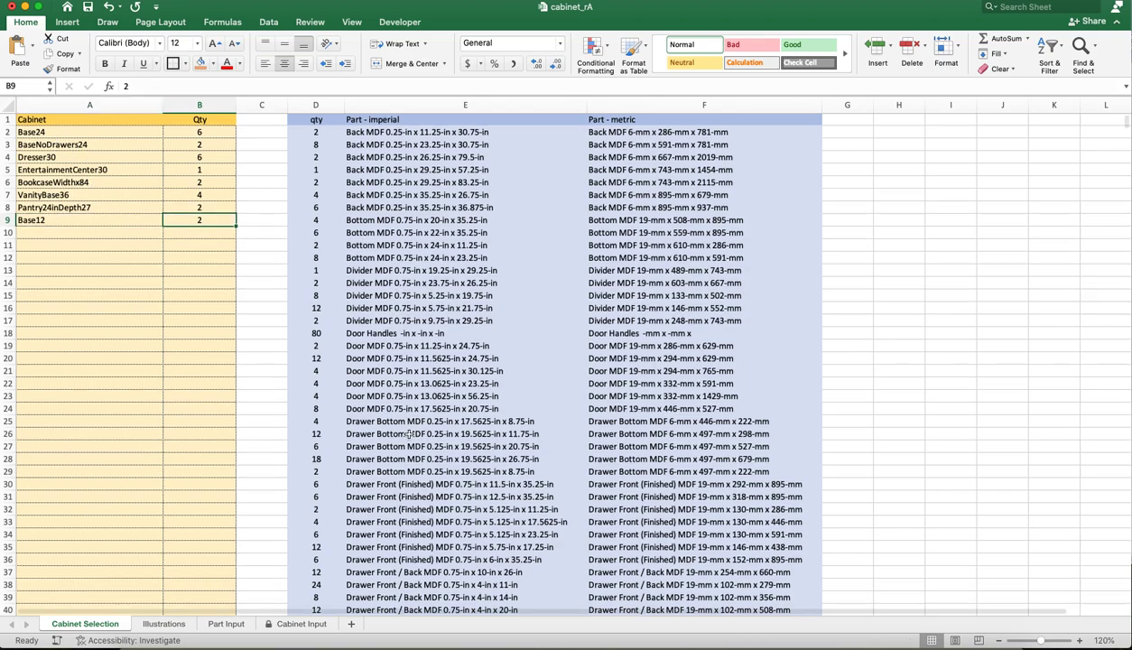
Look through the whole parts list and highlight the sample Shelf entries in rows 72 and 73.
scroll(560, 469, "down", 10)
scroll(571, 478, "down", 10)
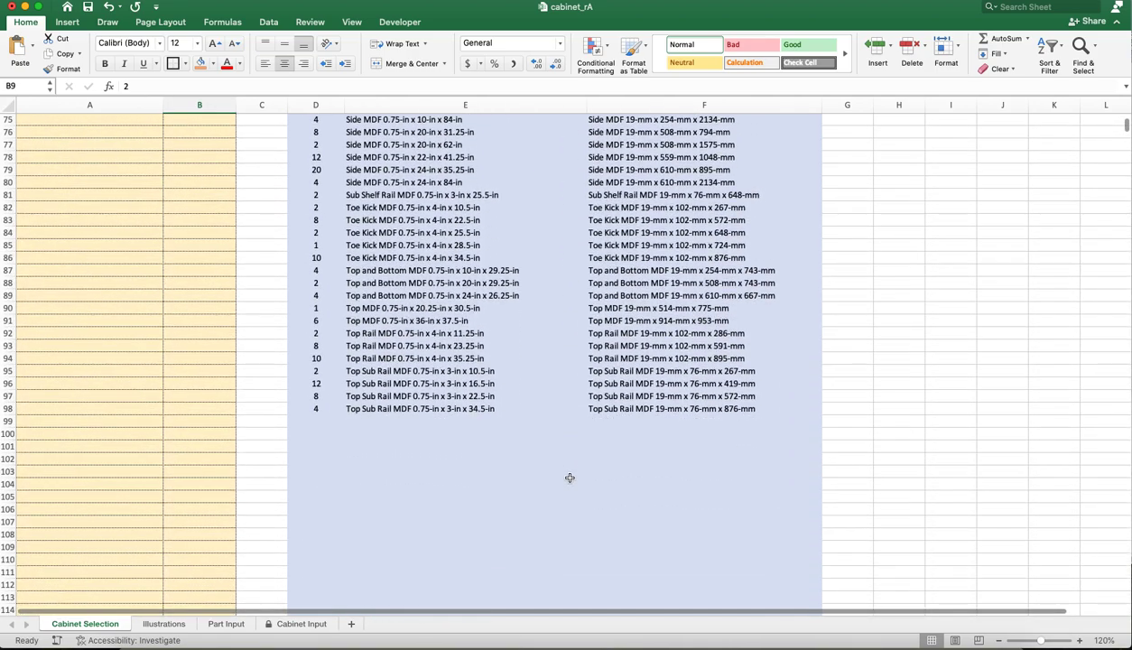
scroll(596, 501, "up", 18)
scroll(559, 502, "down", 10)
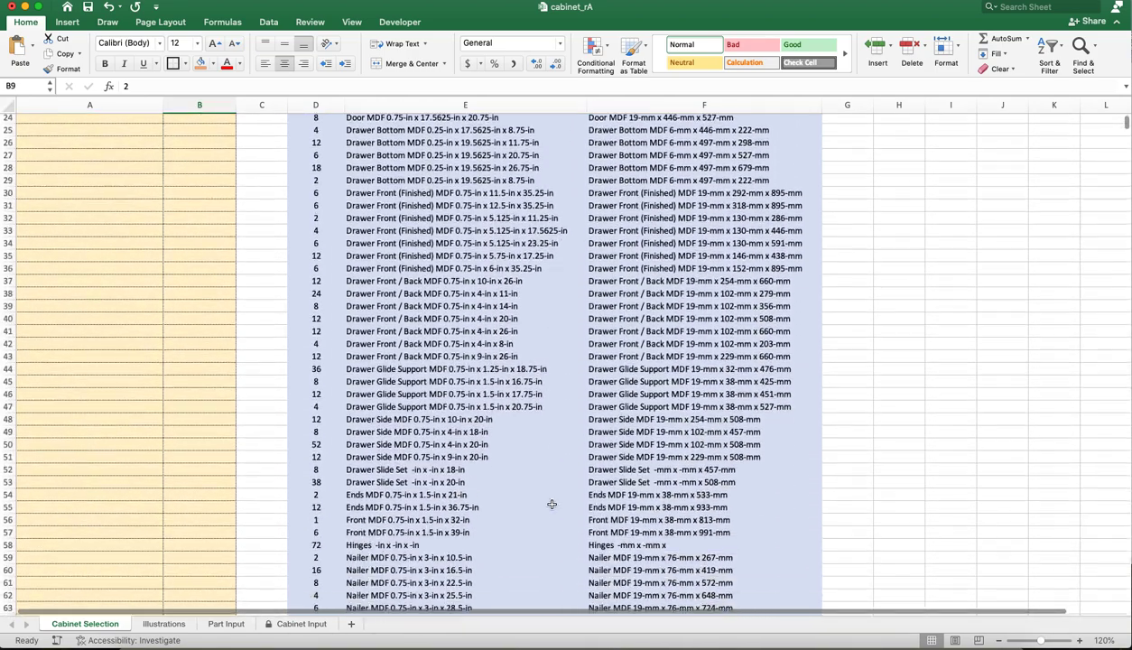
scroll(443, 514, "down", 5)
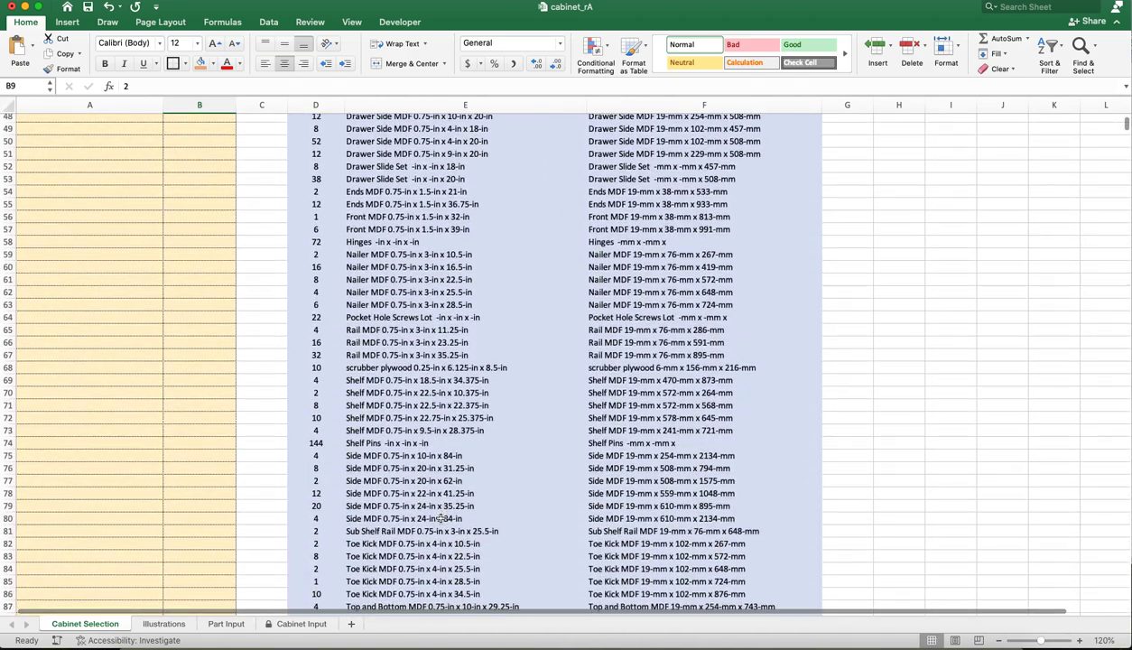
left_click(387, 417)
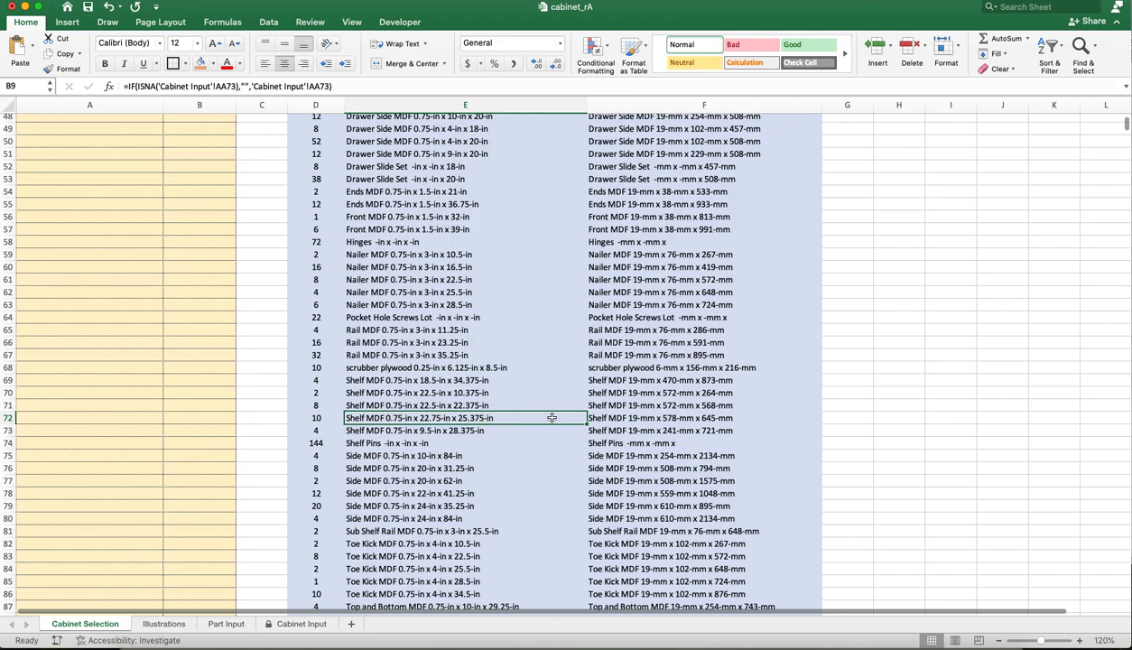
left_click_drag(552, 419, 614, 416)
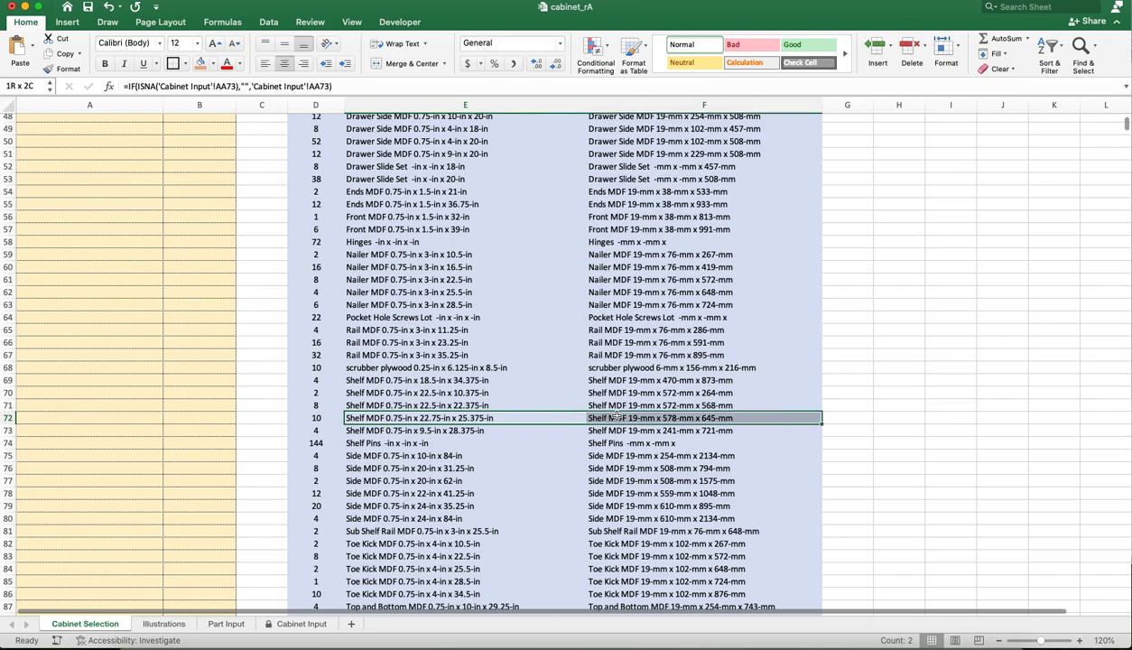
left_click_drag(777, 417, 312, 417)
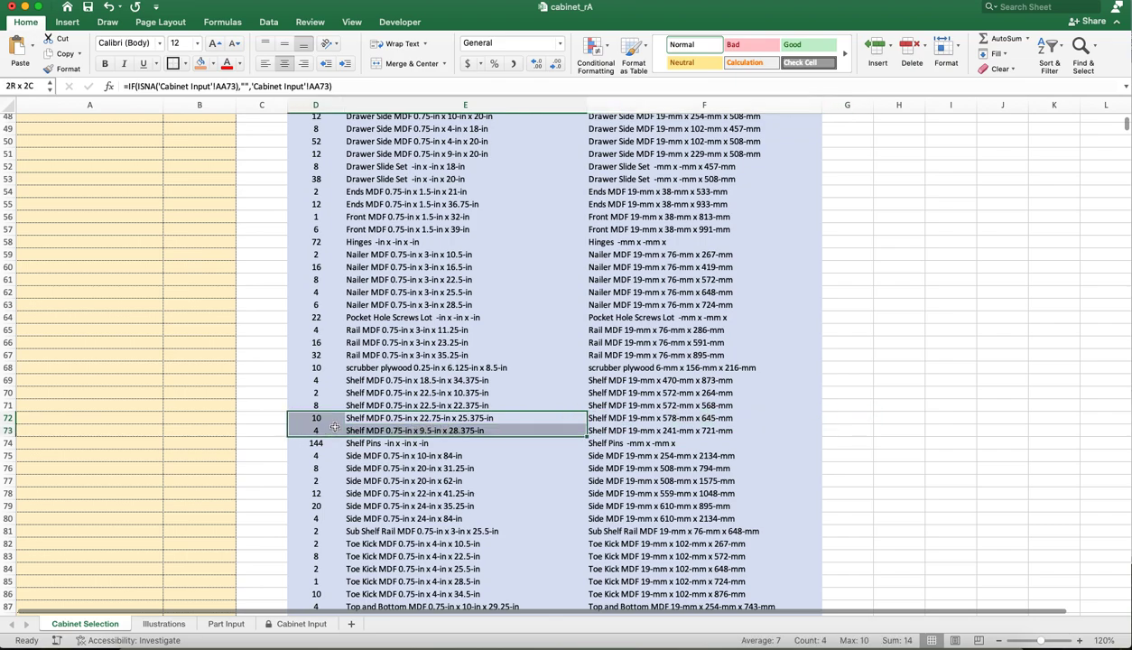
left_click(848, 417)
Glance over the parts below the Shelf entries and return to the start of the list with blank cell I19 selected.
scroll(850, 435, "down", 5)
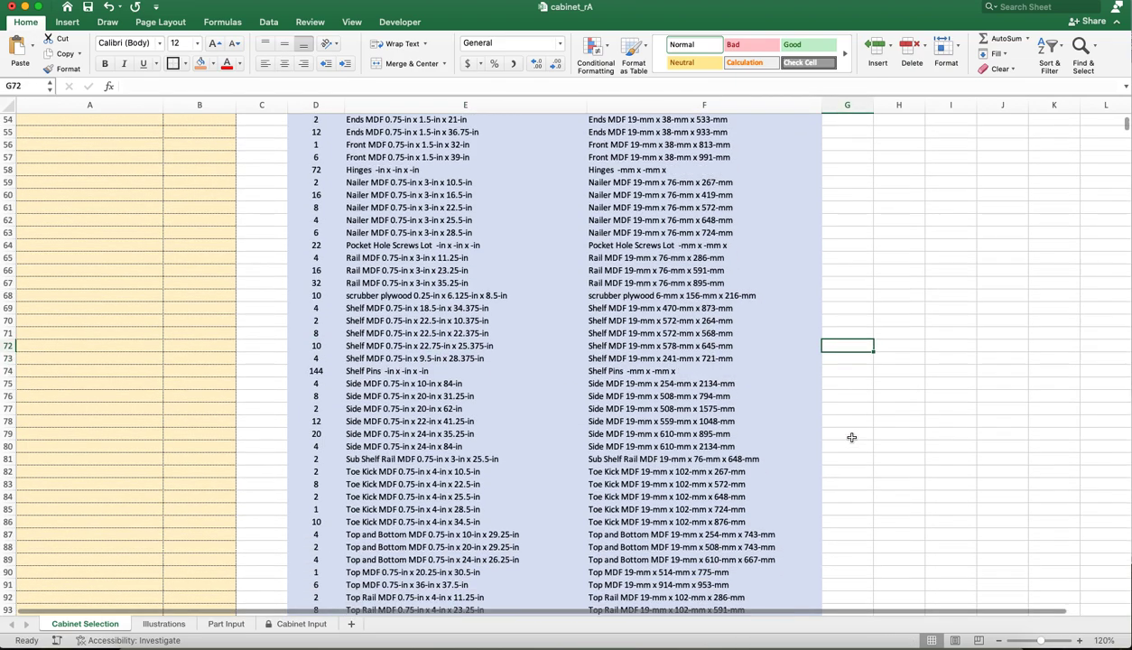
scroll(847, 447, "up", 20)
left_click(935, 347)
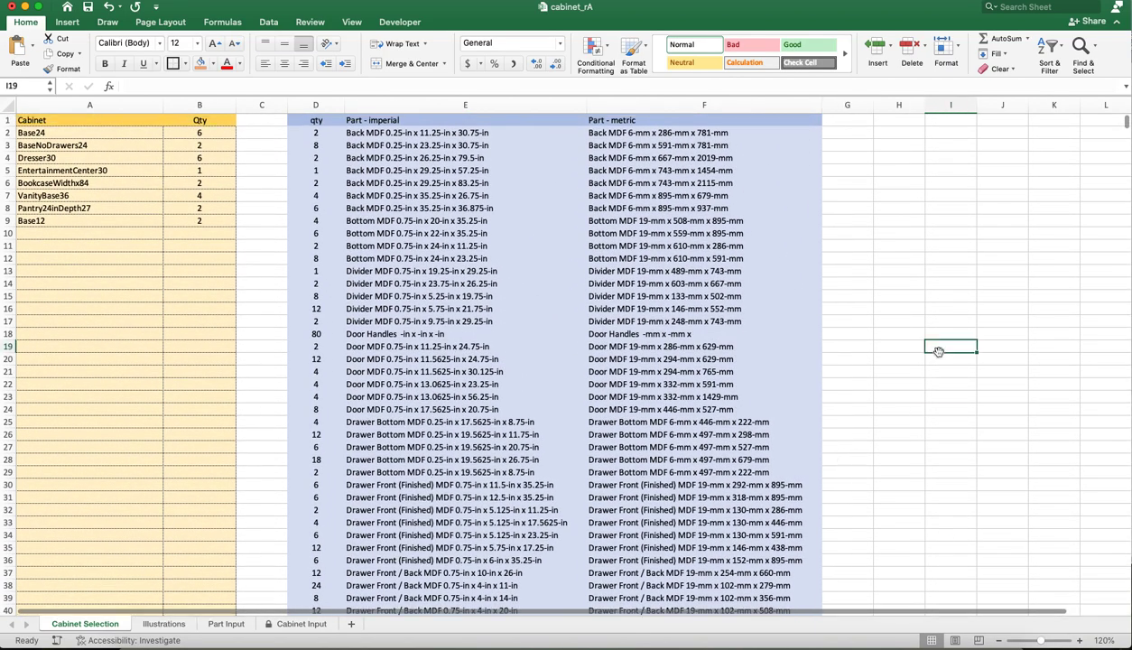